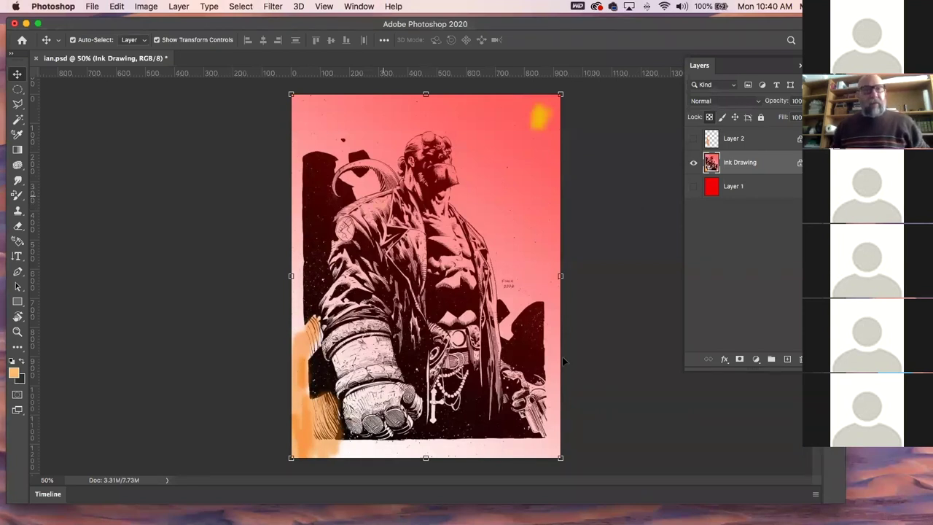
Show the red Layer 1 and set the Ink Drawing layer's blend mode to Multiply
{"action": "left_click", "coordinate": [693, 186]}
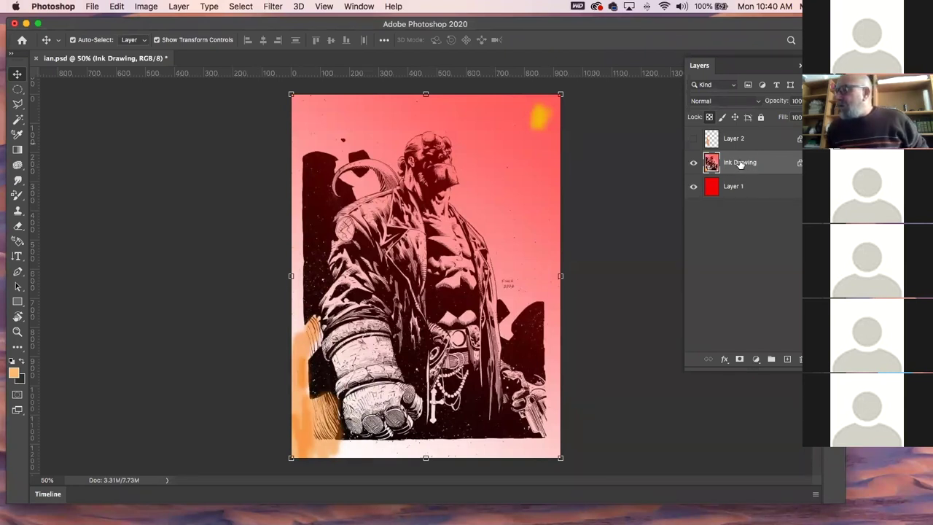
{"action": "left_click", "coordinate": [725, 105]}
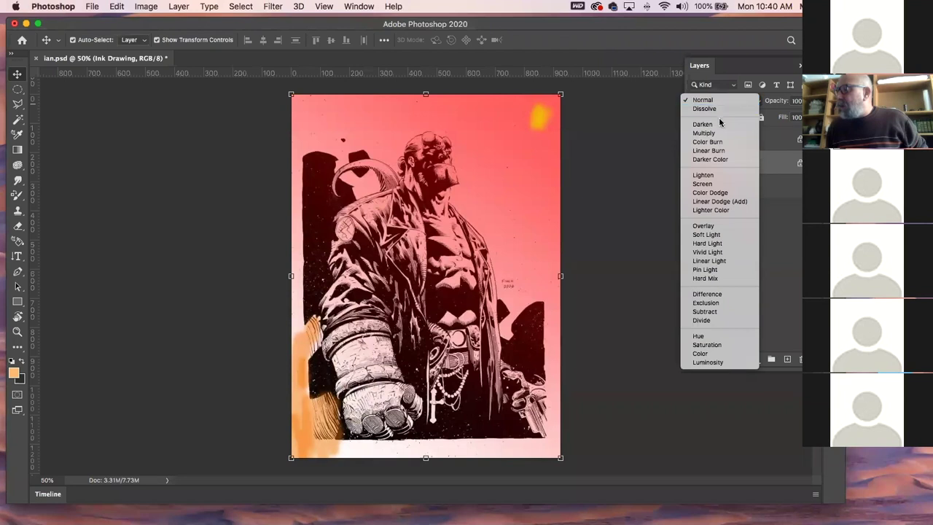
{"action": "left_click", "coordinate": [718, 133]}
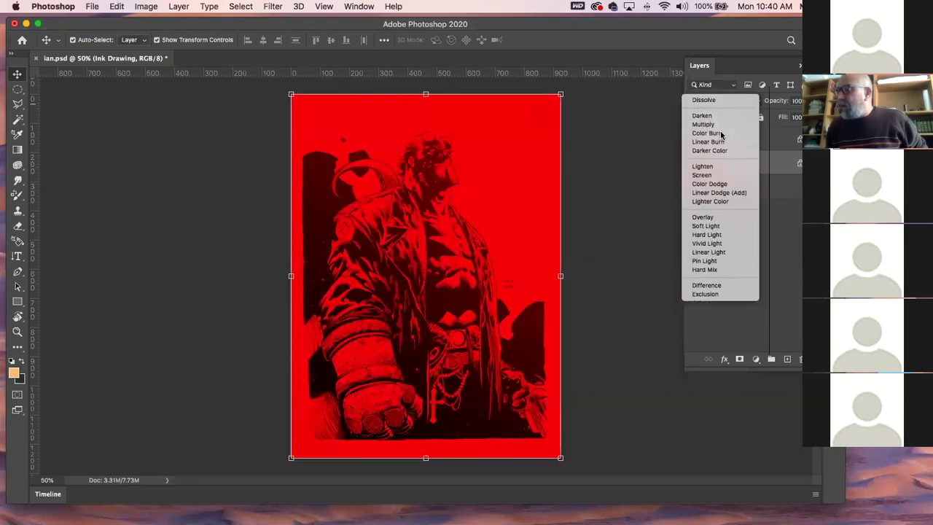
{"action": "left_click", "coordinate": [194, 173]}
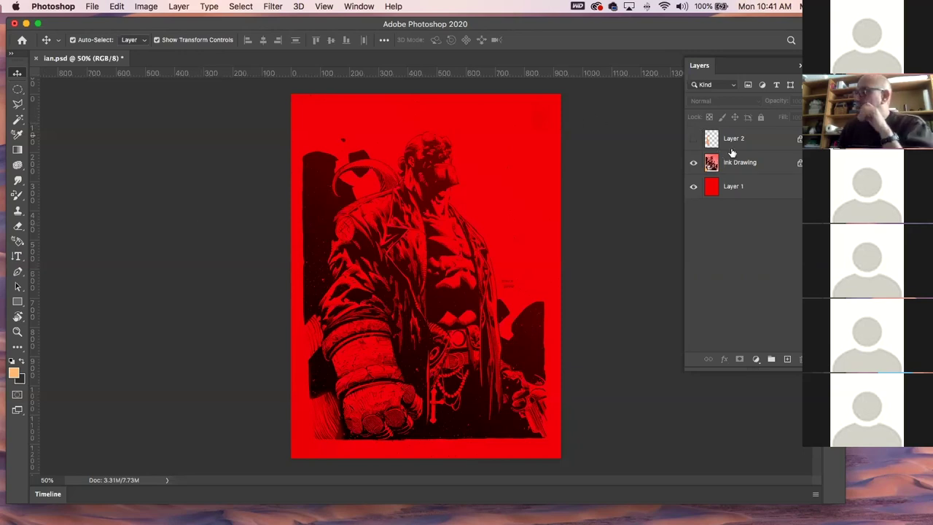
Inspect the blend modes of the Ink Drawing layer and Layer 1, and clear the layer selection
{"action": "left_click", "coordinate": [758, 162]}
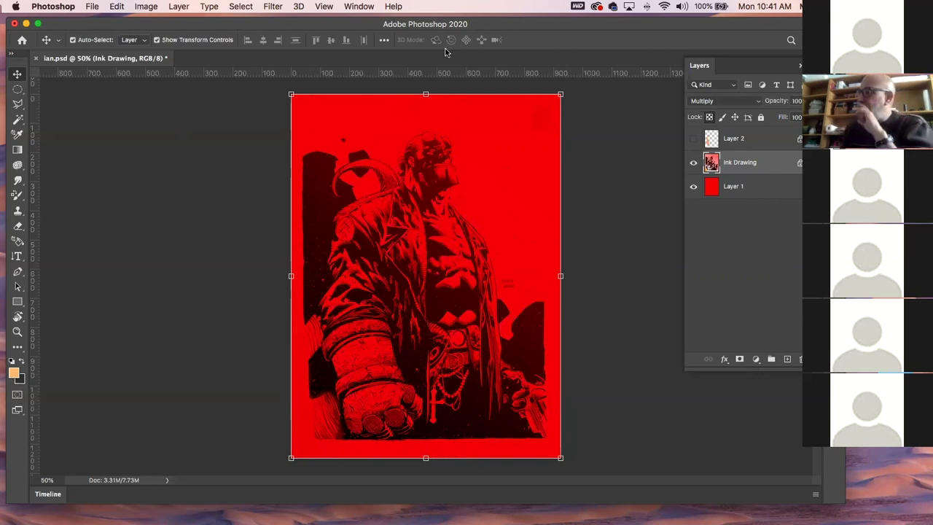
{"action": "left_click", "coordinate": [758, 191]}
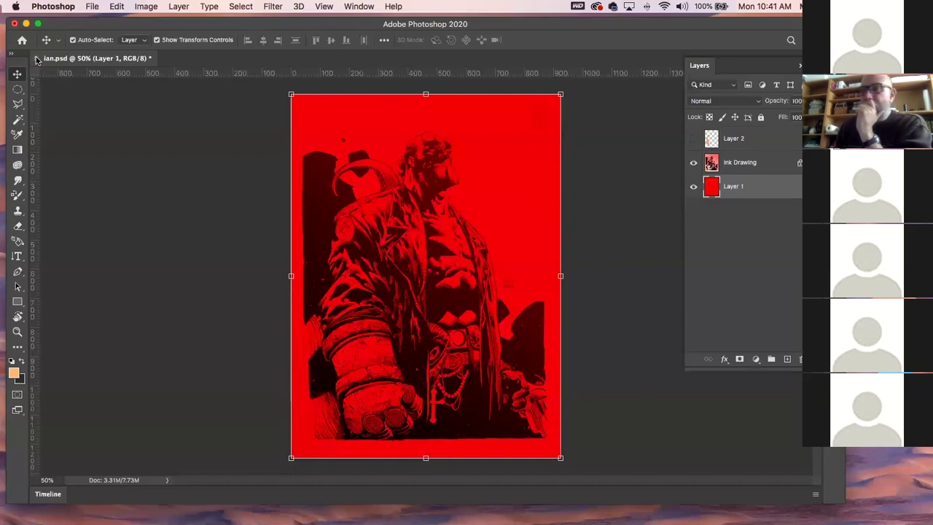
{"action": "left_click", "coordinate": [124, 123]}
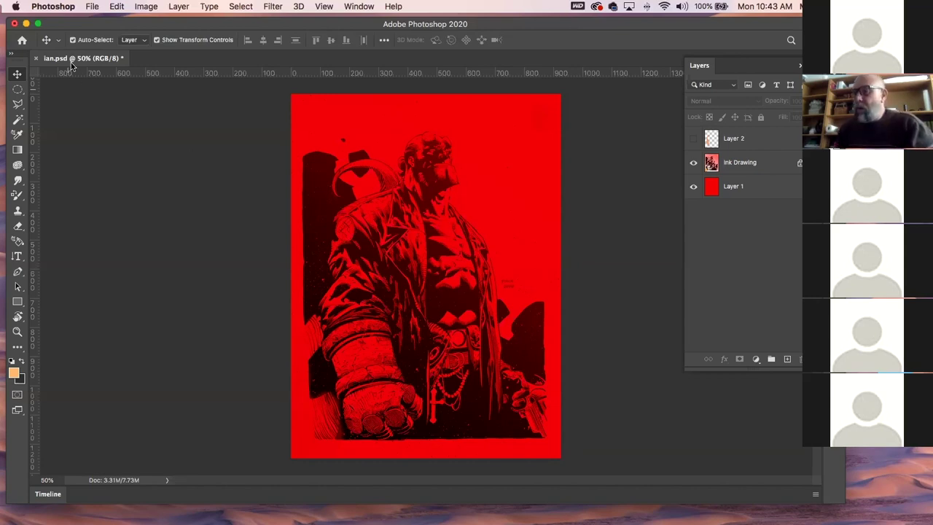
Close the ian.psd document without saving its changes
{"action": "left_click", "coordinate": [36, 58]}
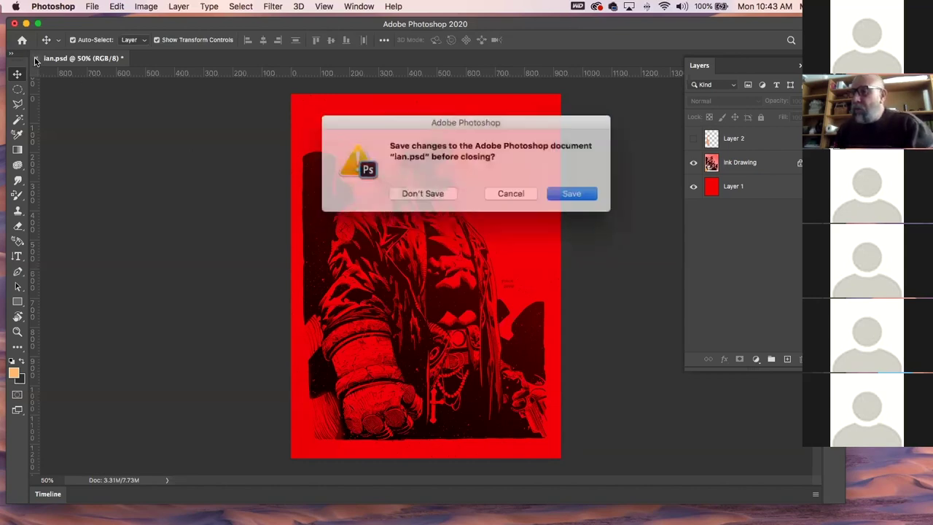
{"action": "left_click", "coordinate": [426, 191]}
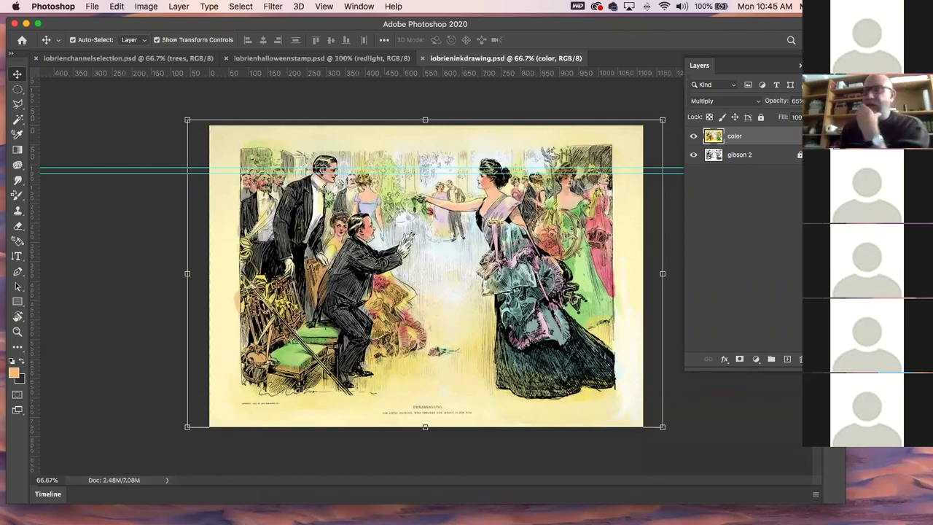
Review the haunted house stamp and ink drawing documents, and bring up the sunset channel selection document
{"action": "left_click", "coordinate": [196, 127]}
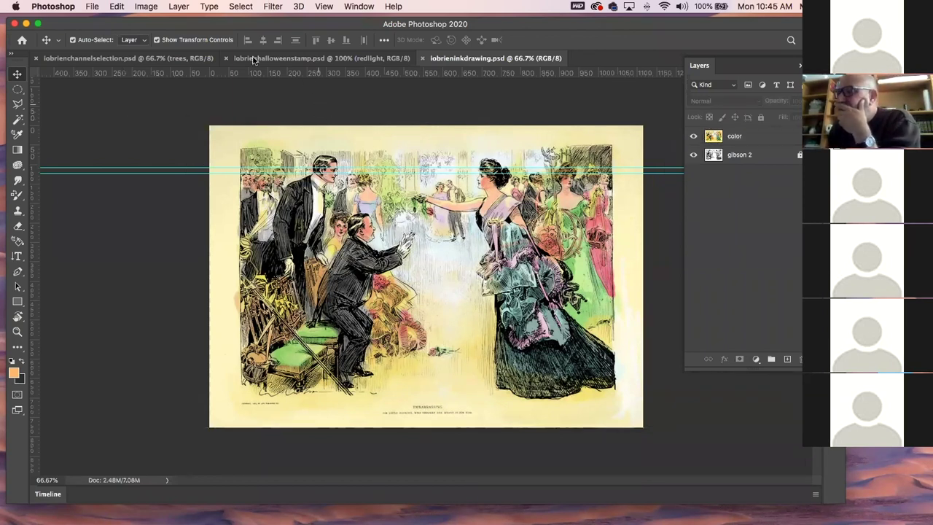
{"action": "left_click", "coordinate": [321, 57]}
{"action": "left_click", "coordinate": [135, 152]}
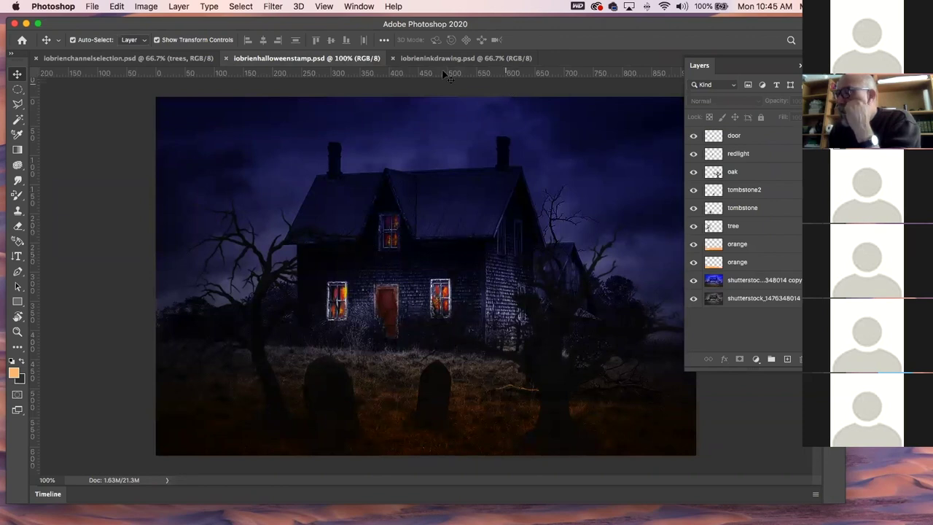
{"action": "left_click", "coordinate": [418, 58]}
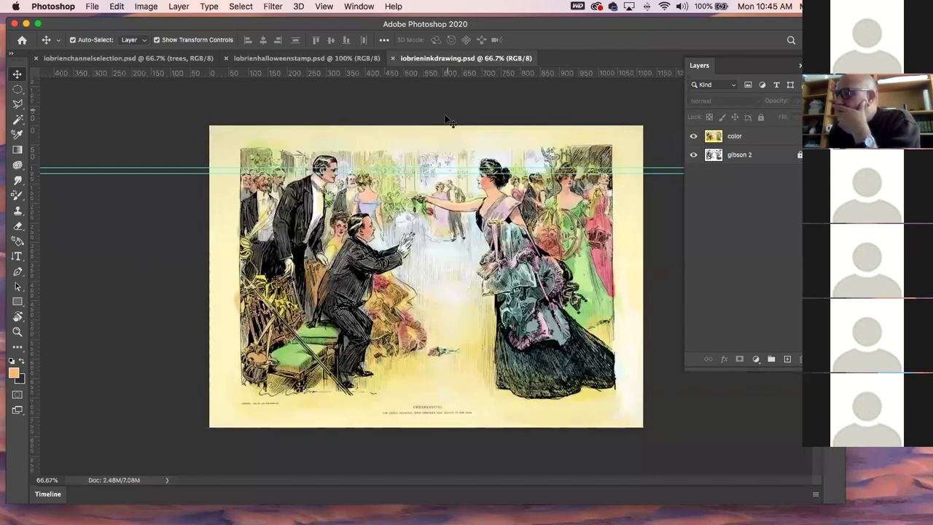
{"action": "left_click", "coordinate": [271, 59]}
{"action": "left_click", "coordinate": [180, 58]}
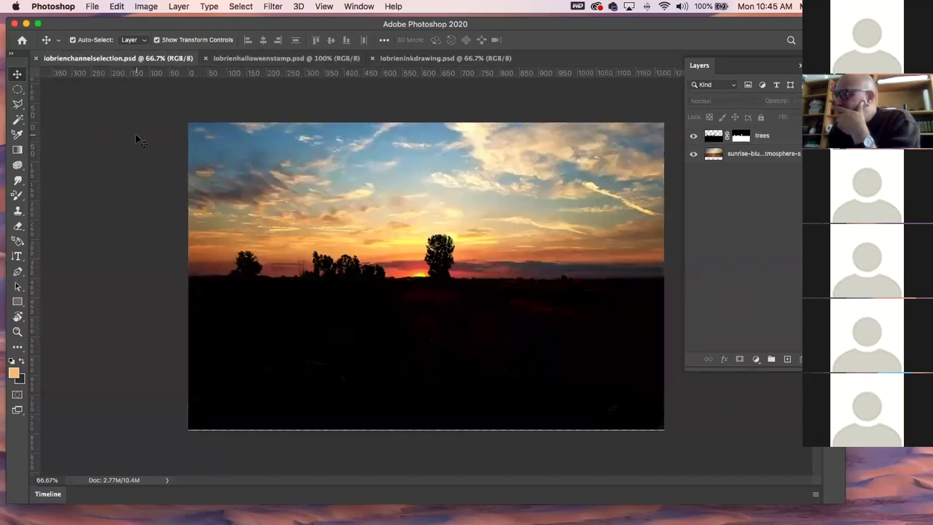
Inspect the sky and trees layers of the sunset composite, toggling the sky layer's visibility off and on
{"action": "left_click", "coordinate": [348, 211]}
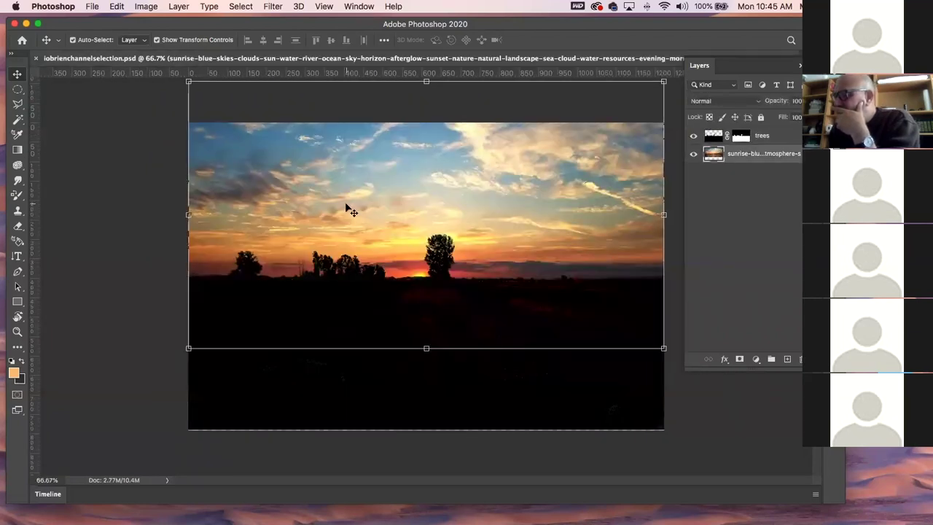
{"action": "left_click", "coordinate": [498, 405]}
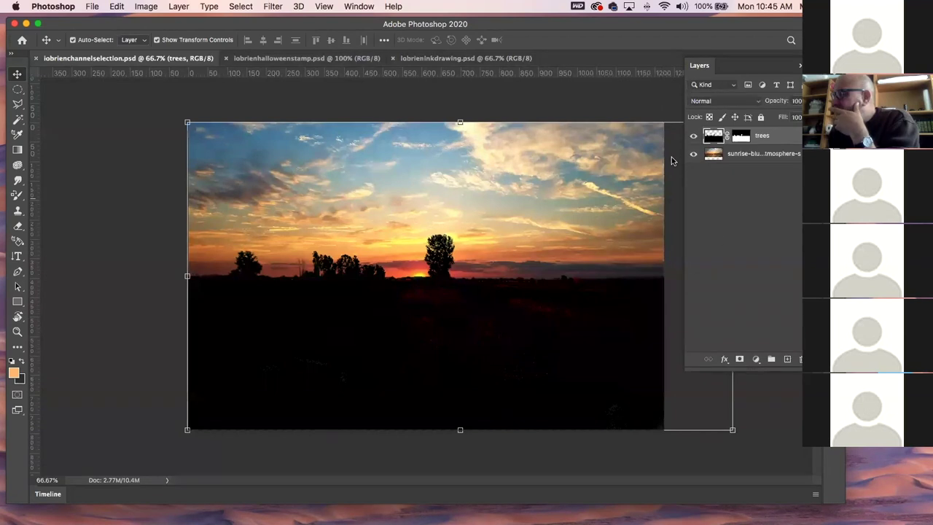
{"action": "left_click", "coordinate": [693, 155]}
{"action": "left_click", "coordinate": [693, 154]}
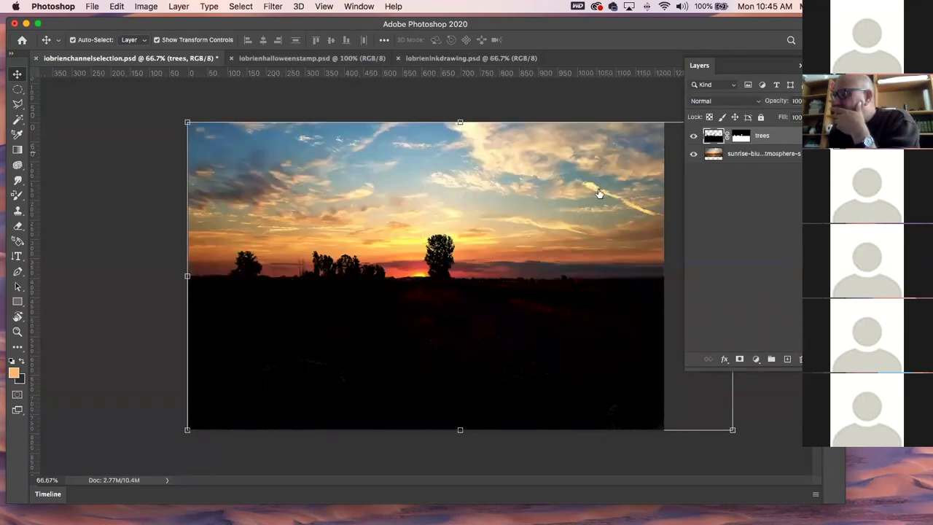
Close the sunset, ink drawing and haunted house stamp documents, discarding the changes to the sunset document
{"action": "key", "text": "super+t"}
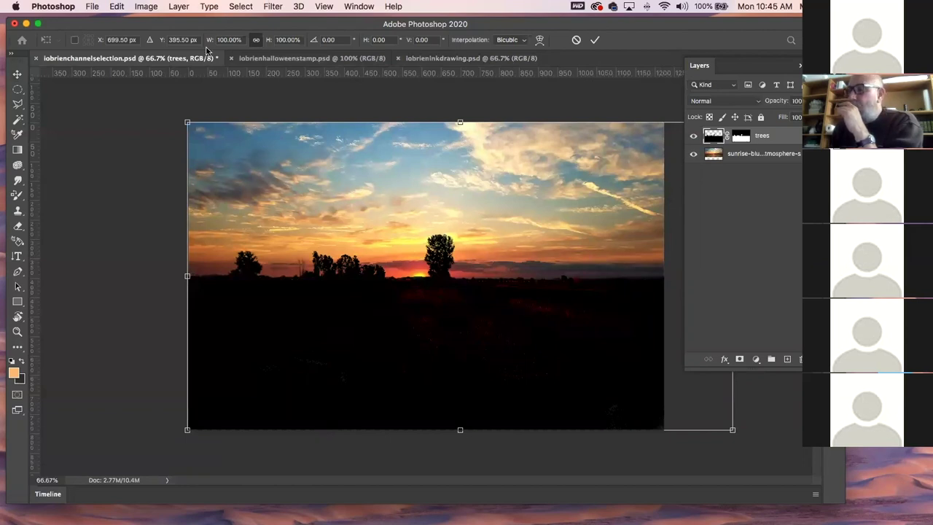
{"action": "double_click", "coordinate": [197, 24]}
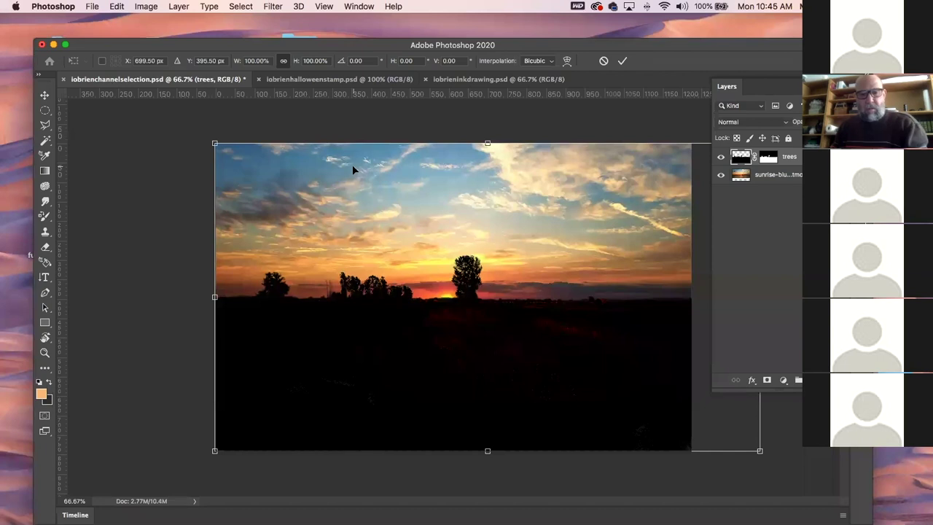
{"action": "key", "text": "super+w"}
{"action": "left_click", "coordinate": [427, 190]}
{"action": "left_click", "coordinate": [277, 78]}
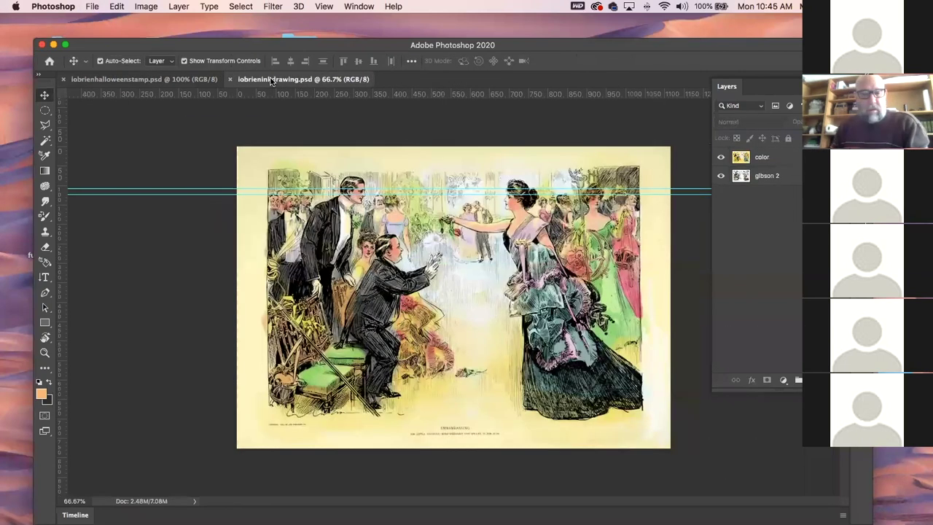
{"action": "key", "text": "super+w"}
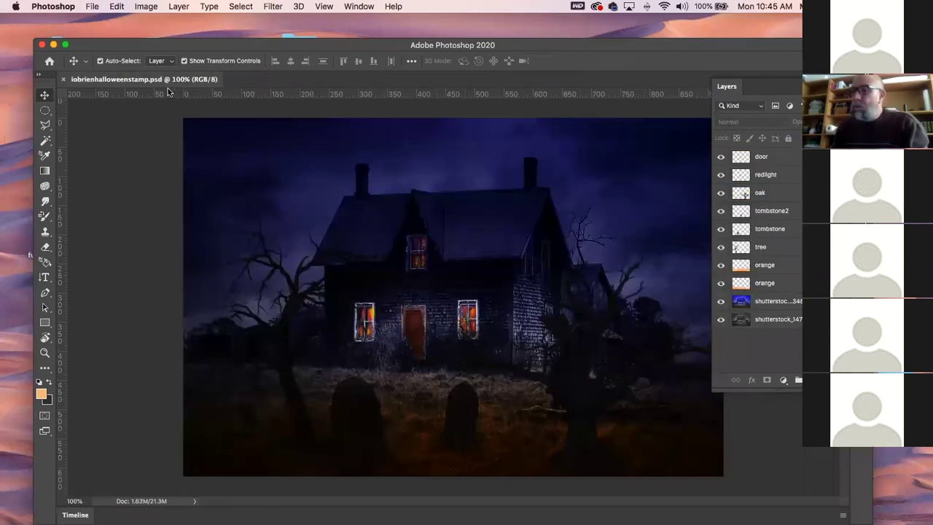
{"action": "key", "text": "super+w"}
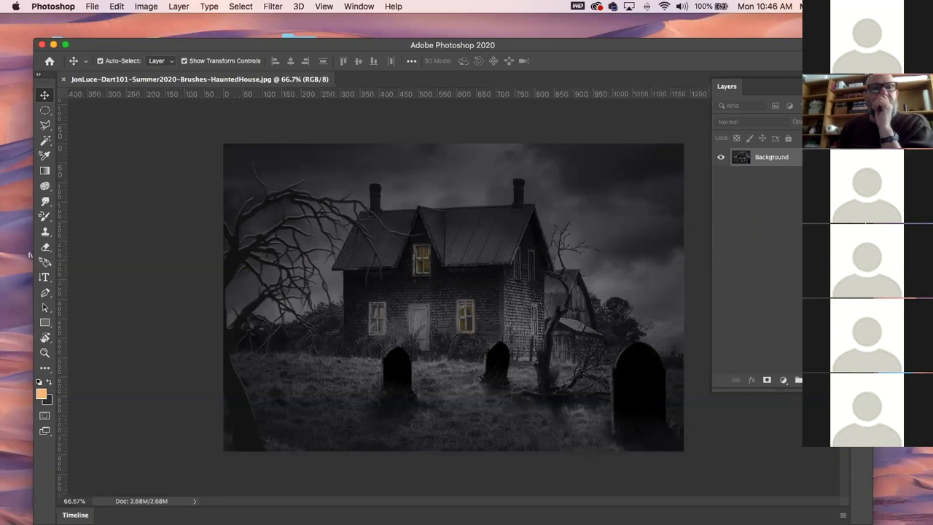
Examine the trees, windows and tombstones of the haunted house brushes JPG at 100% and as a whole, and close the image
{"action": "key", "text": "super"}
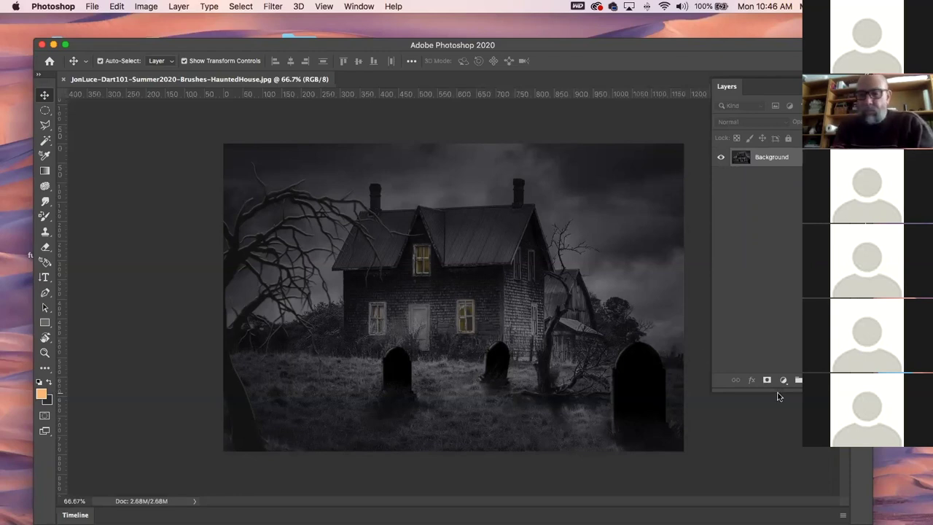
{"action": "key", "text": "super+1"}
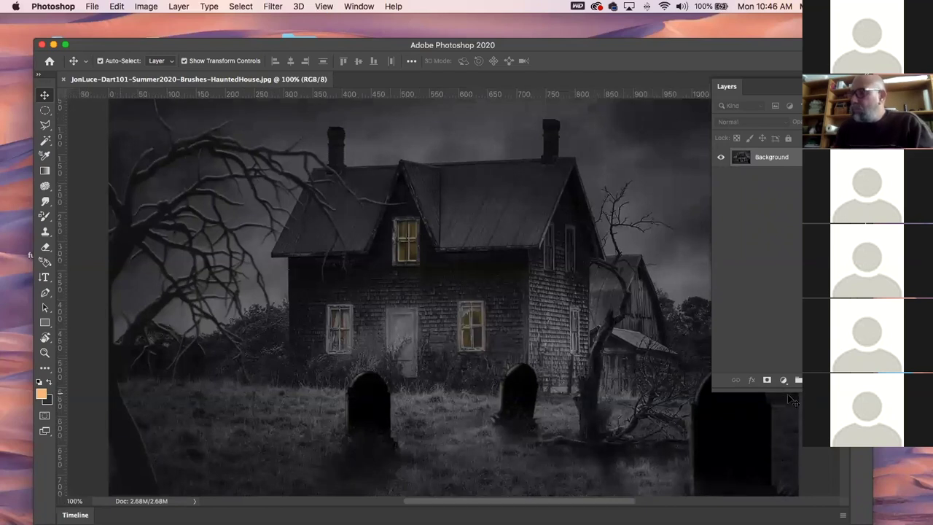
{"action": "scroll", "coordinate": [266, 186], "scroll_direction": "right", "scroll_amount": 10}
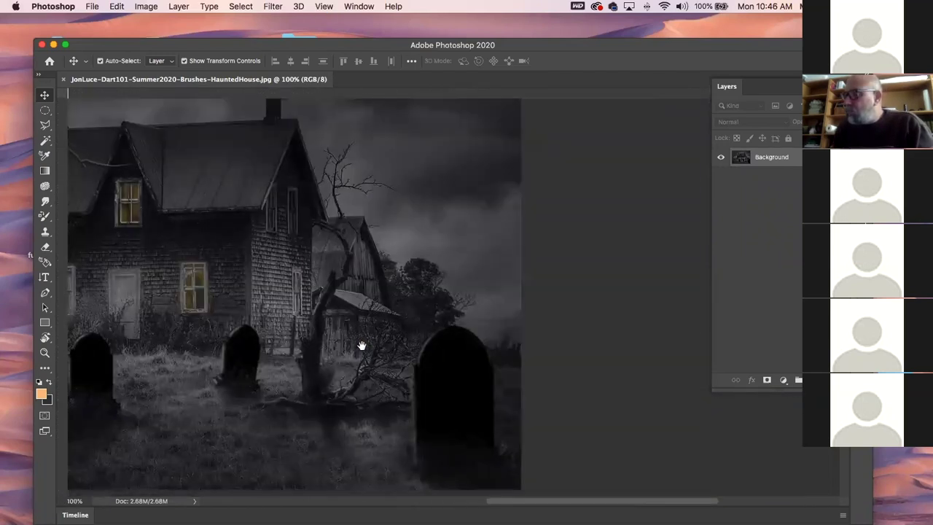
{"action": "scroll", "coordinate": [361, 345], "scroll_direction": "down", "scroll_amount": 4}
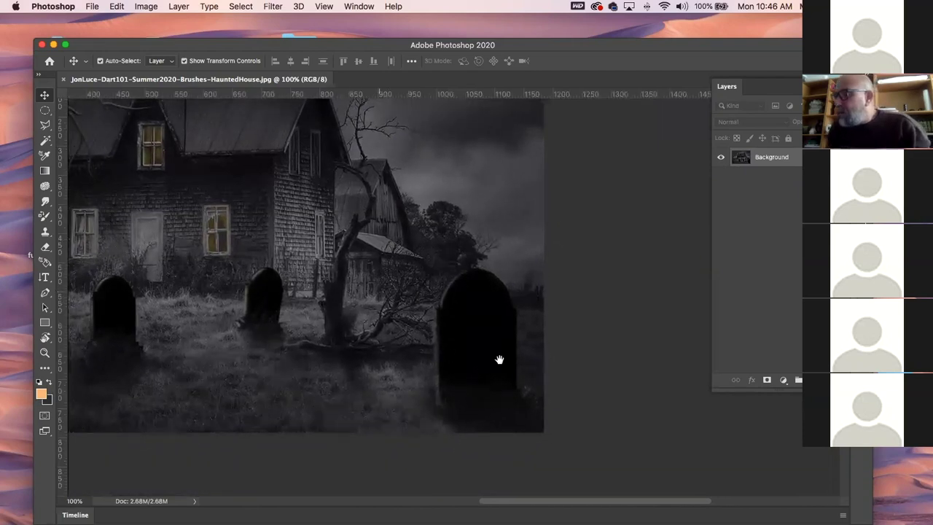
{"action": "scroll", "coordinate": [499, 359], "scroll_direction": "left", "scroll_amount": 5}
{"action": "scroll", "coordinate": [414, 317], "scroll_direction": "left", "scroll_amount": 10}
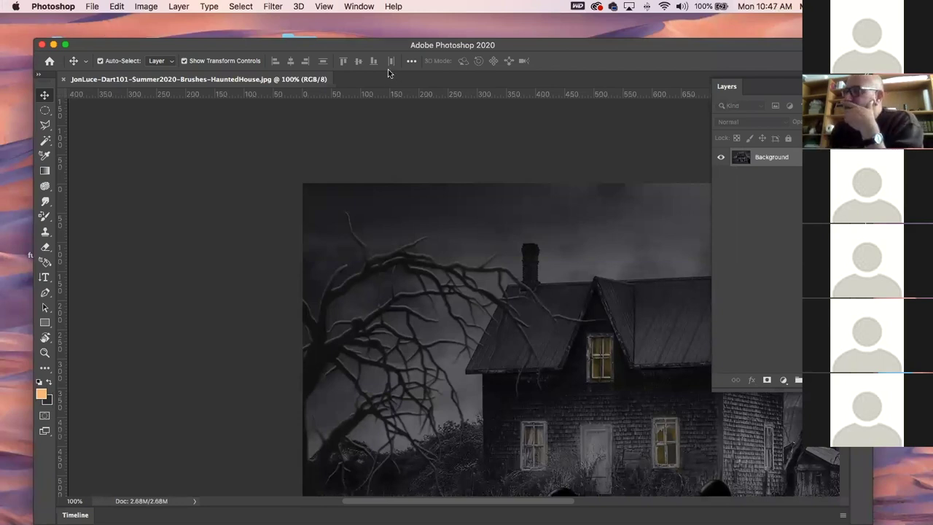
{"action": "left_click_drag", "start_coordinate": [366, 46], "coordinate": [337, 22]}
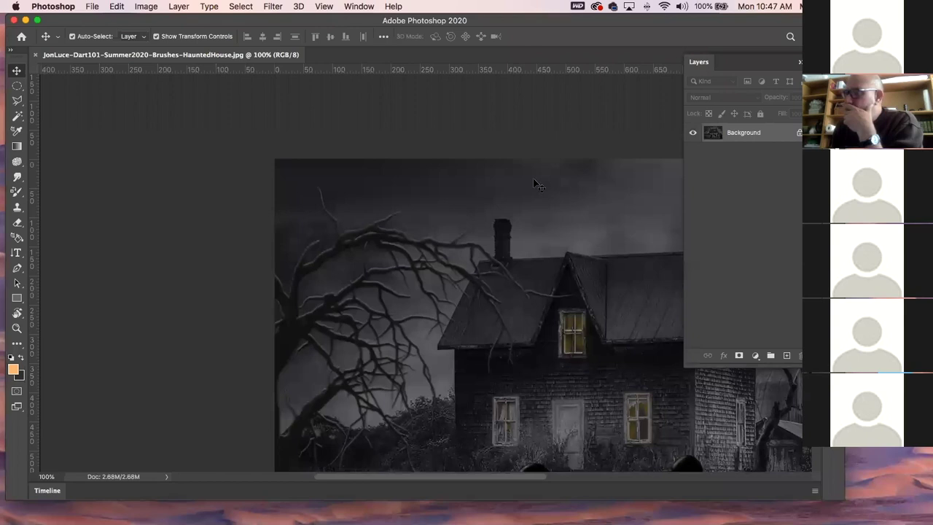
{"action": "key", "text": "super+minus"}
{"action": "key", "text": "super+minus"}
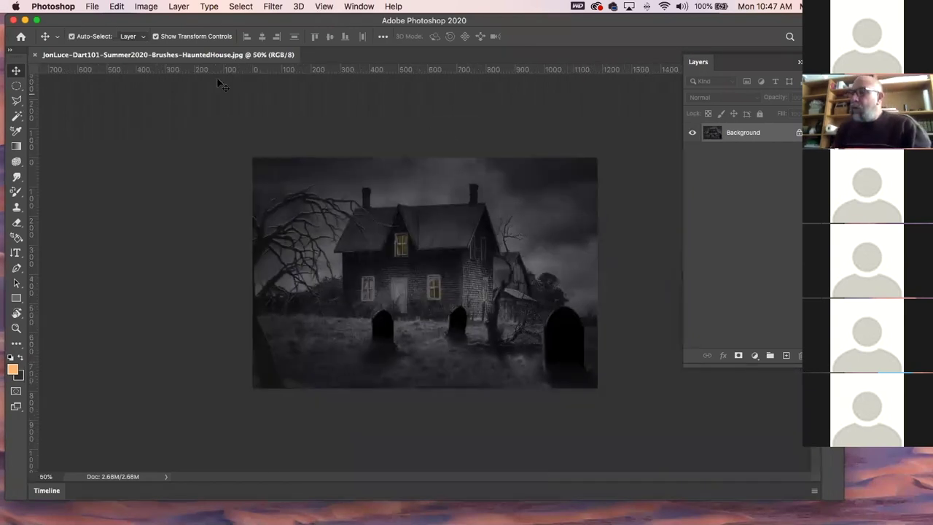
{"action": "left_click", "coordinate": [35, 56]}
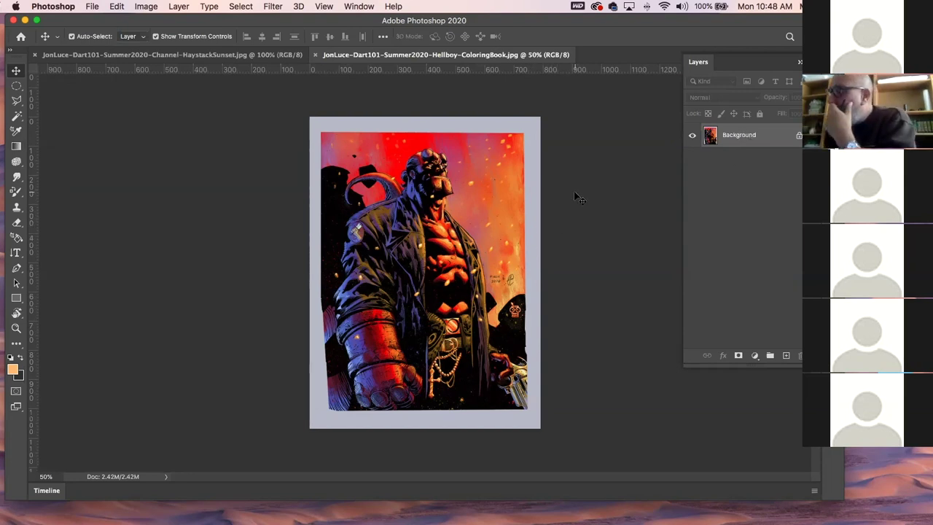
Compare the haystack sunset channel image with the Hellboy coloring book image
{"action": "left_click", "coordinate": [220, 56]}
{"action": "left_click", "coordinate": [353, 54]}
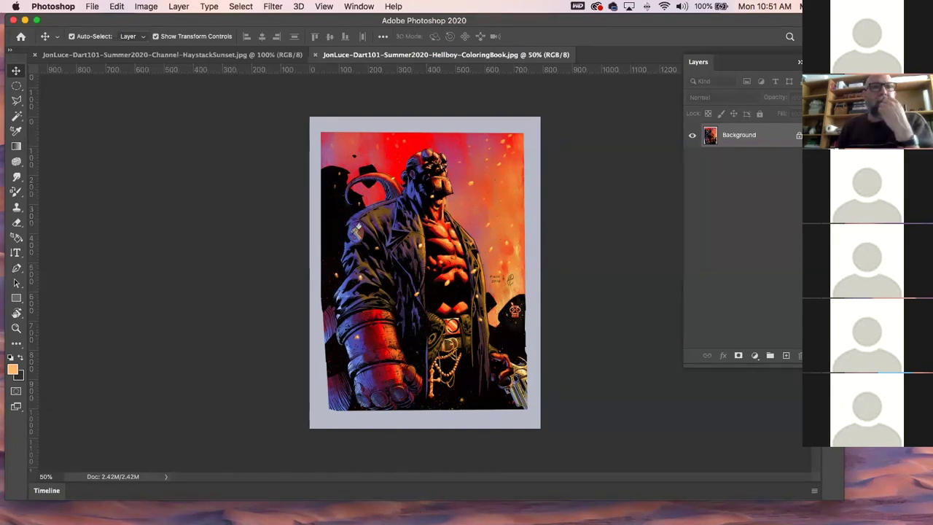
{"action": "key", "text": "F7"}
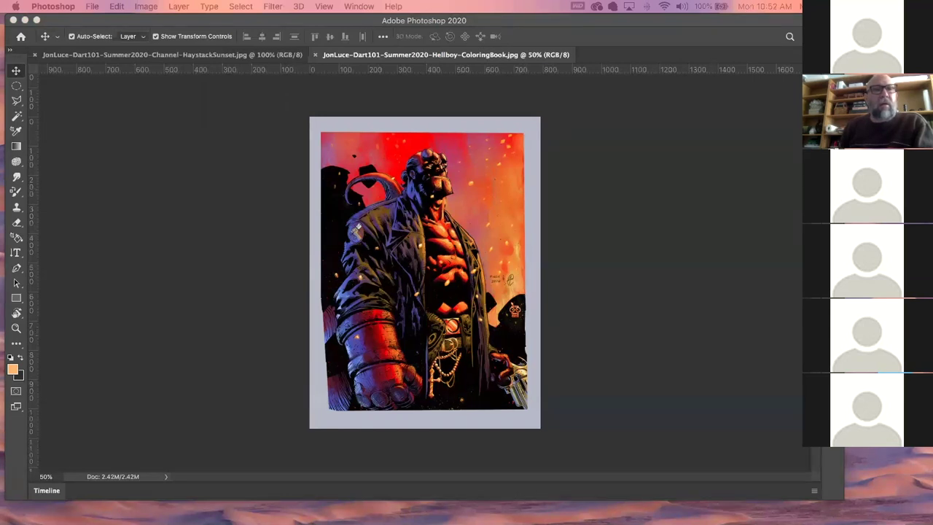
{"action": "key", "text": "F7"}
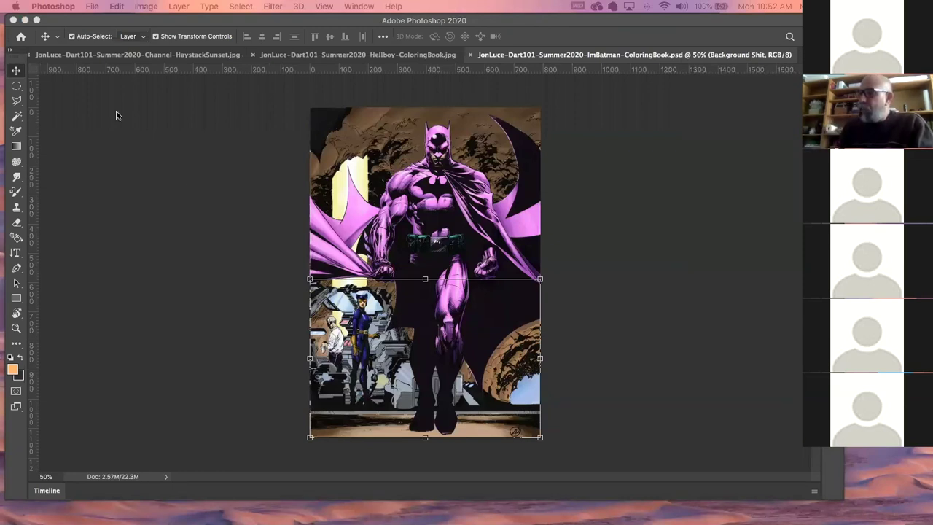
Inspect the layer stack of the Batman coloring book document and select Layer 1
{"action": "key", "text": "F7"}
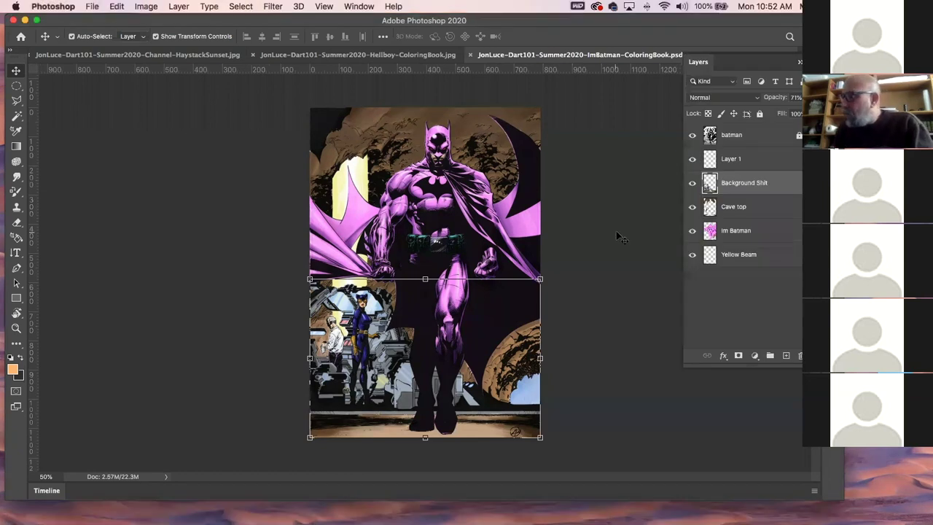
{"action": "left_click", "coordinate": [754, 158]}
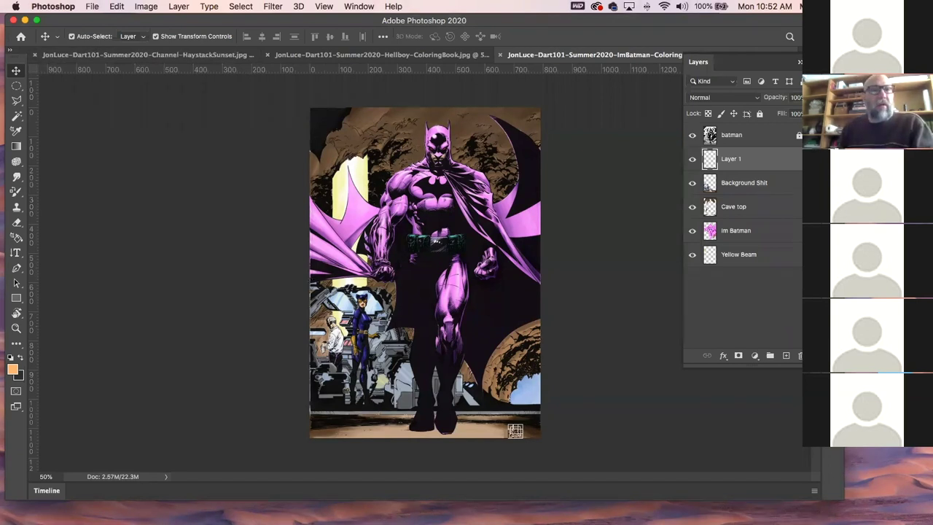
{"action": "key", "text": "F7"}
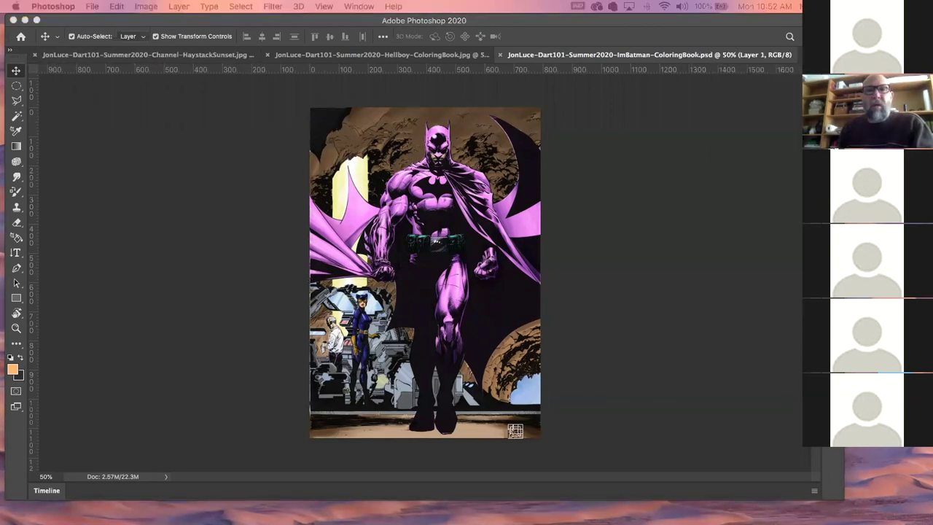
Examine the second Batman coloring book JPG and the Wrightson coloring book JPG, checking the layers of each
{"action": "key", "text": "F7"}
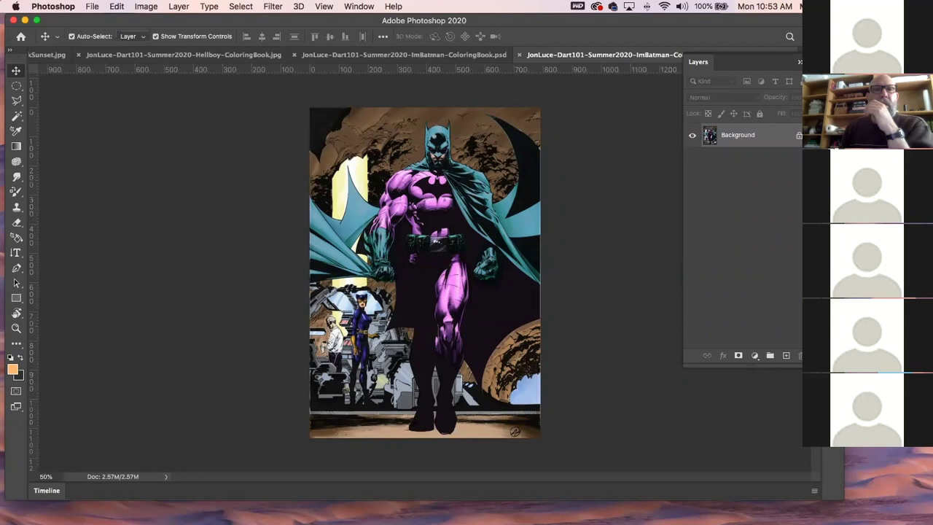
{"action": "key", "text": "shift+Tab"}
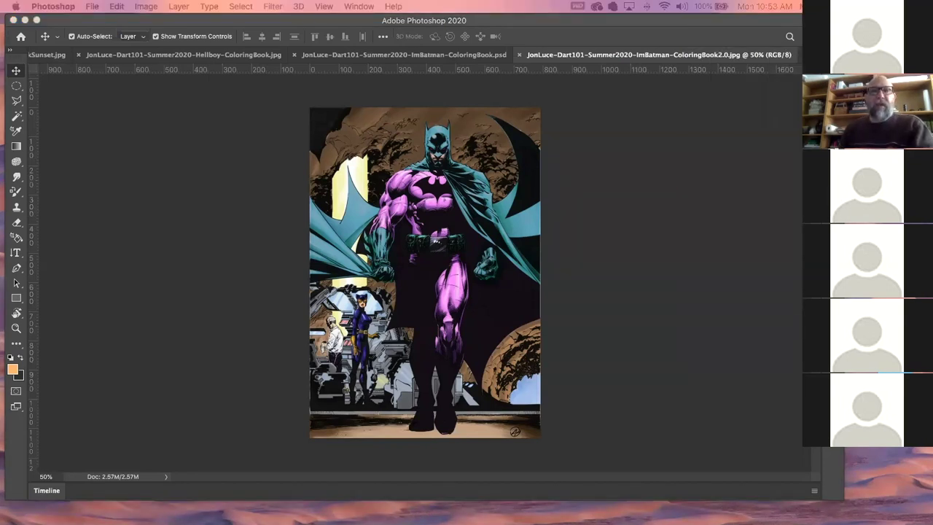
{"action": "key", "text": "shift+Tab"}
{"action": "key", "text": "ctrl+Tab"}
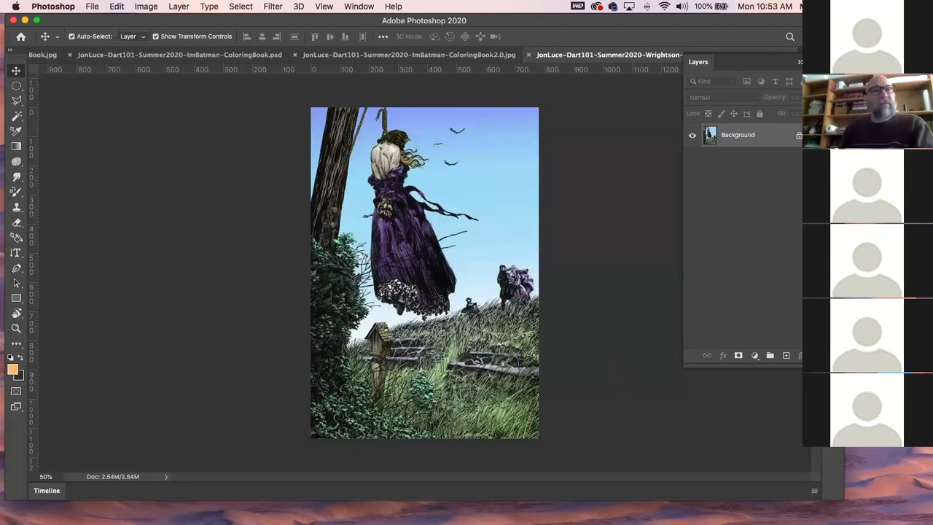
{"action": "key", "text": "shift+Tab"}
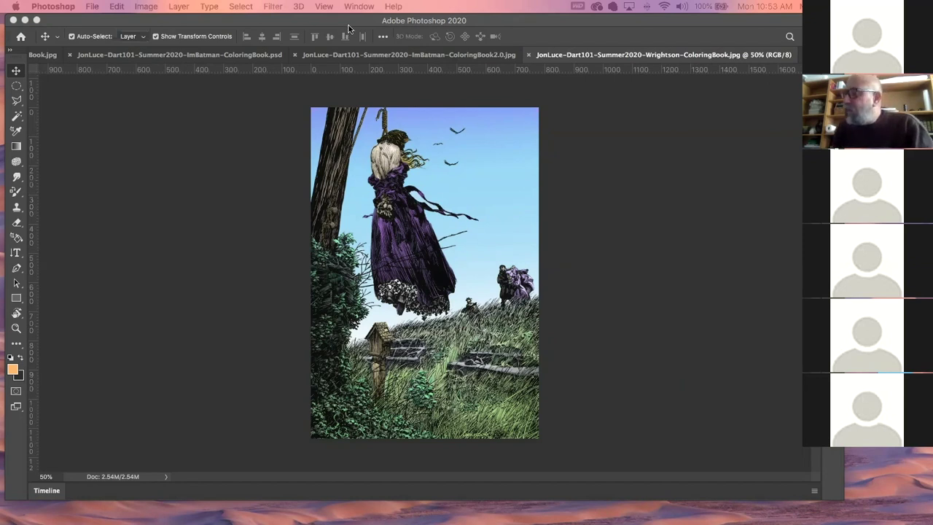
{"action": "key", "text": "F7"}
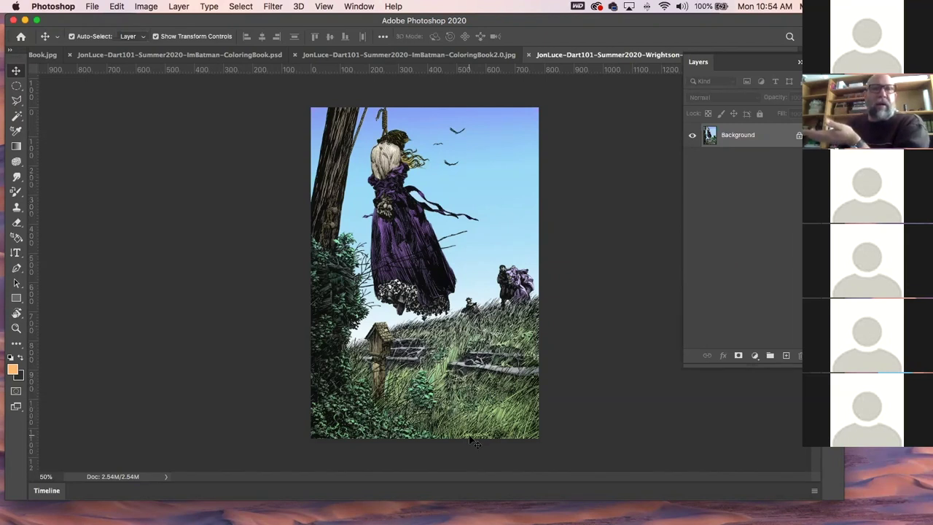
Add a new empty layer above the Background of the Wrightson coloring book image
{"action": "left_click", "coordinate": [788, 355]}
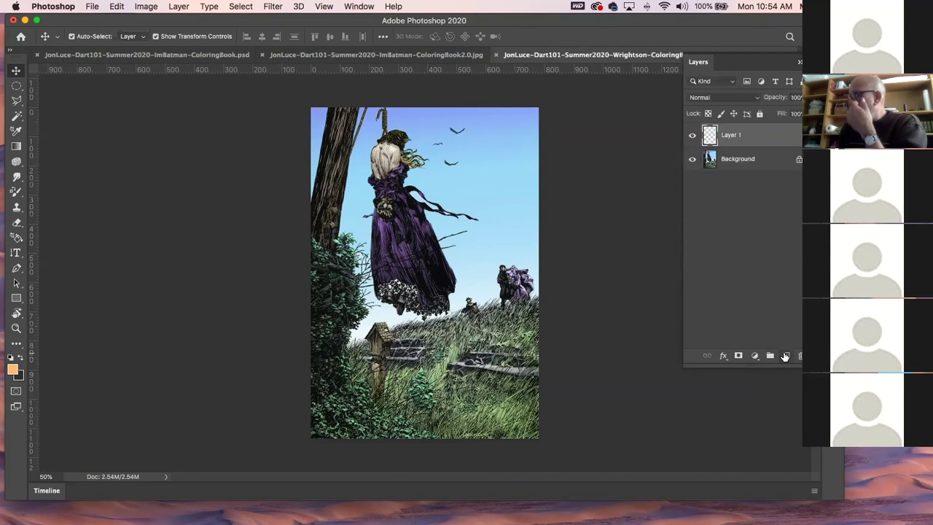
{"action": "left_click", "coordinate": [118, 7]}
{"action": "left_click", "coordinate": [110, 9]}
{"action": "left_click", "coordinate": [109, 9]}
{"action": "left_click", "coordinate": [55, 39]}
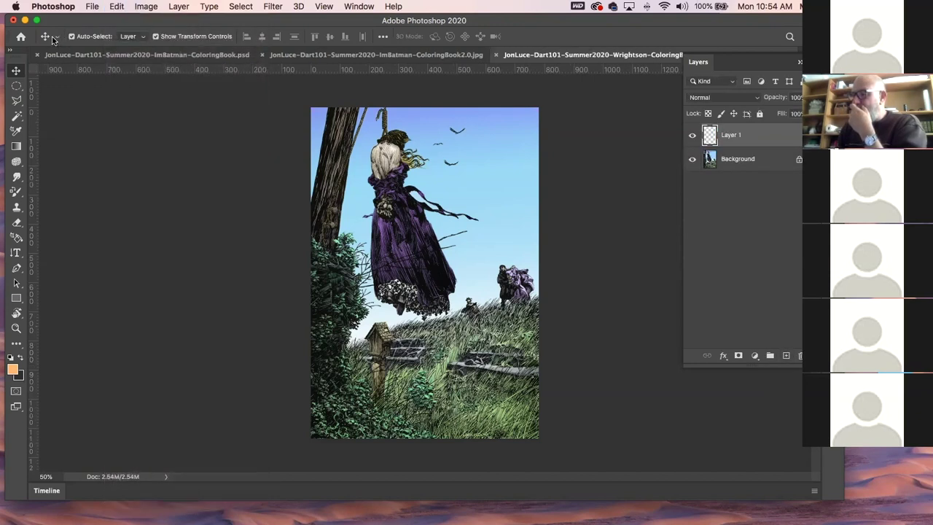
{"action": "left_click", "coordinate": [56, 38]}
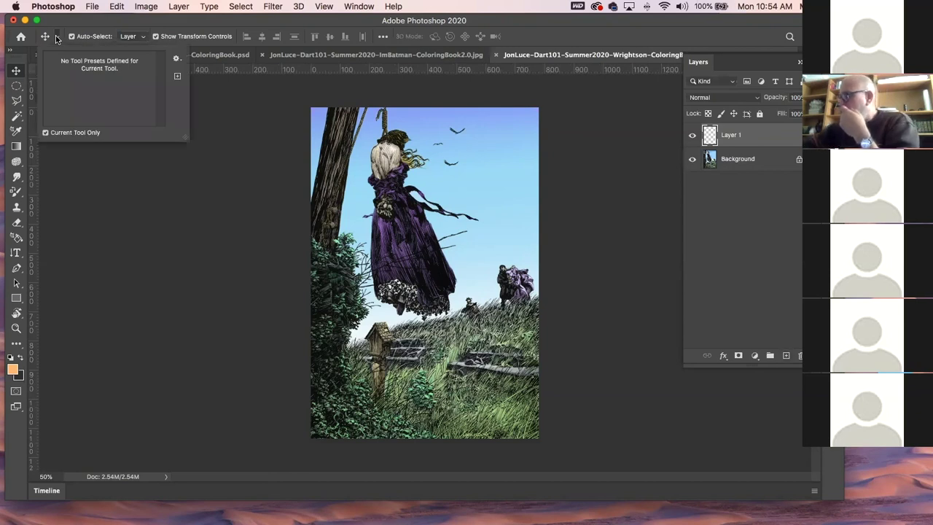
{"action": "left_click", "coordinate": [58, 21]}
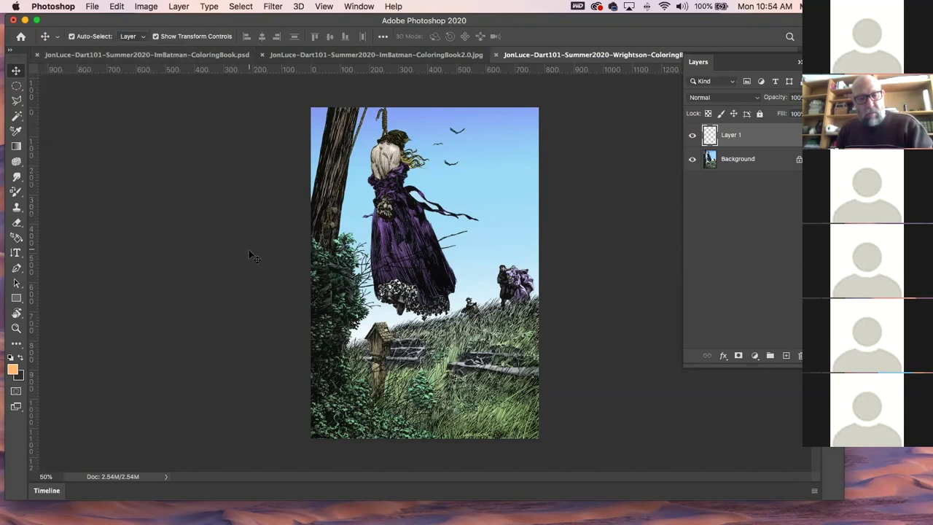
{"action": "key", "text": "b"}
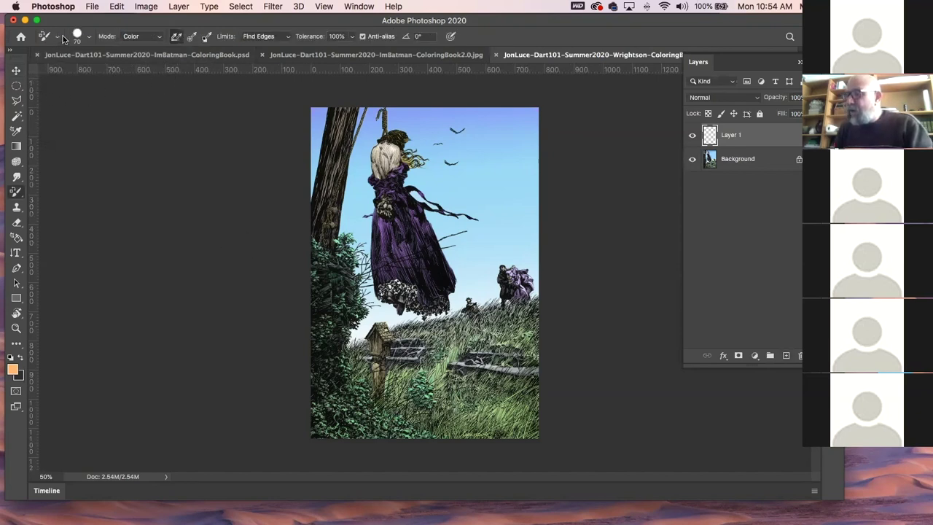
{"action": "left_click", "coordinate": [88, 37]}
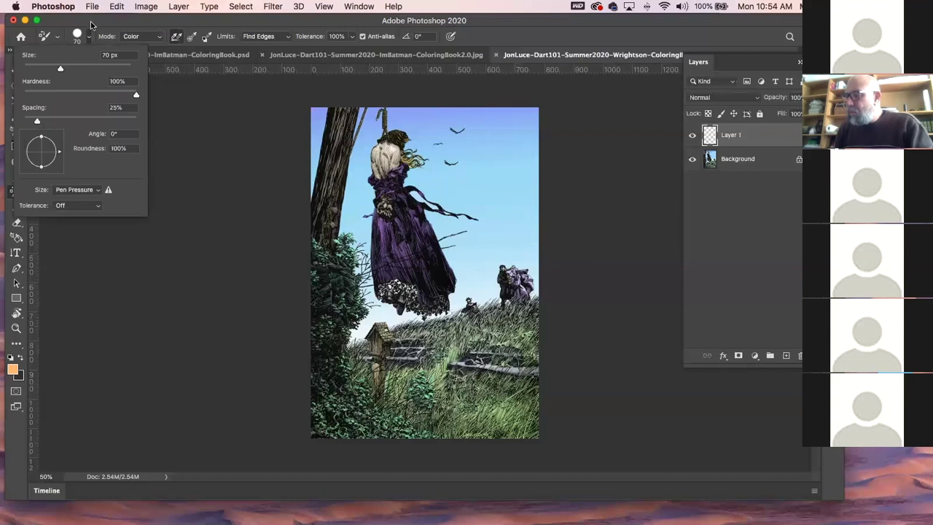
{"action": "left_click", "coordinate": [88, 37]}
{"action": "left_click", "coordinate": [69, 37]}
{"action": "left_click", "coordinate": [62, 38]}
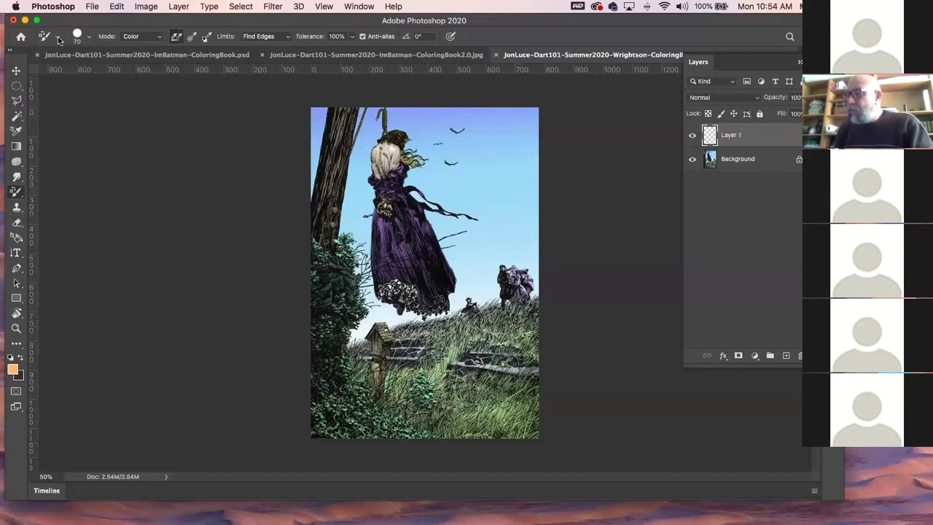
{"action": "left_click", "coordinate": [59, 37]}
{"action": "left_click", "coordinate": [50, 38]}
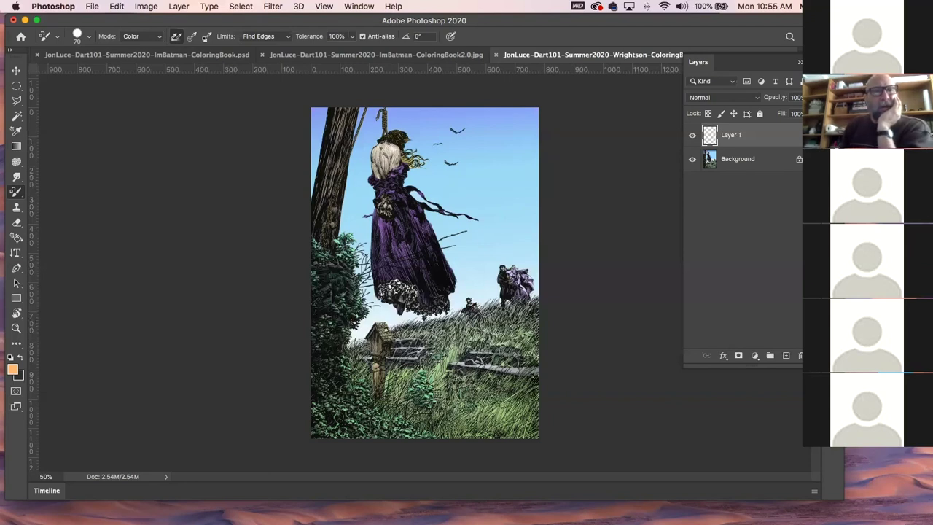
{"action": "left_click", "coordinate": [91, 37]}
{"action": "left_click", "coordinate": [88, 38]}
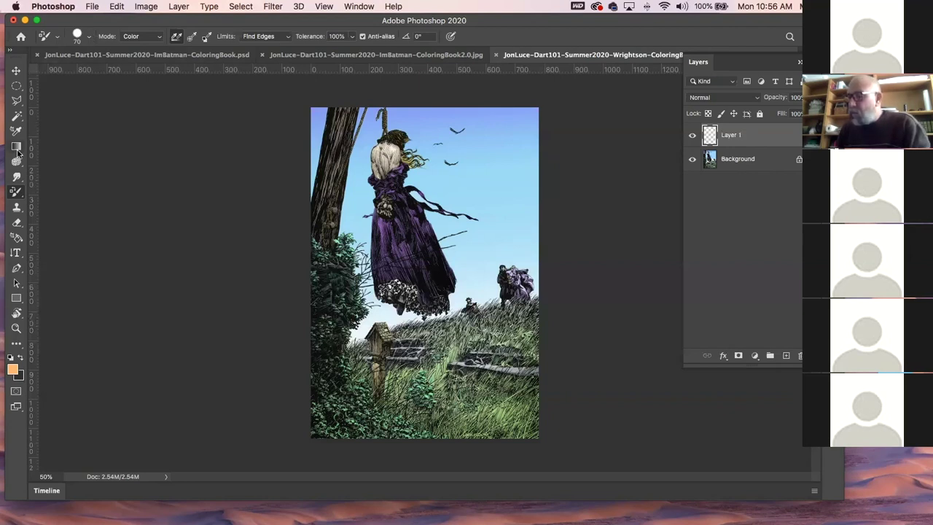
Switch to the Brush tool and collapse the MY FAVES, My Smudge and GrutBrush-CH-Bay-Kessle brush groups
{"action": "right_click", "coordinate": [16, 193]}
{"action": "left_click", "coordinate": [66, 189]}
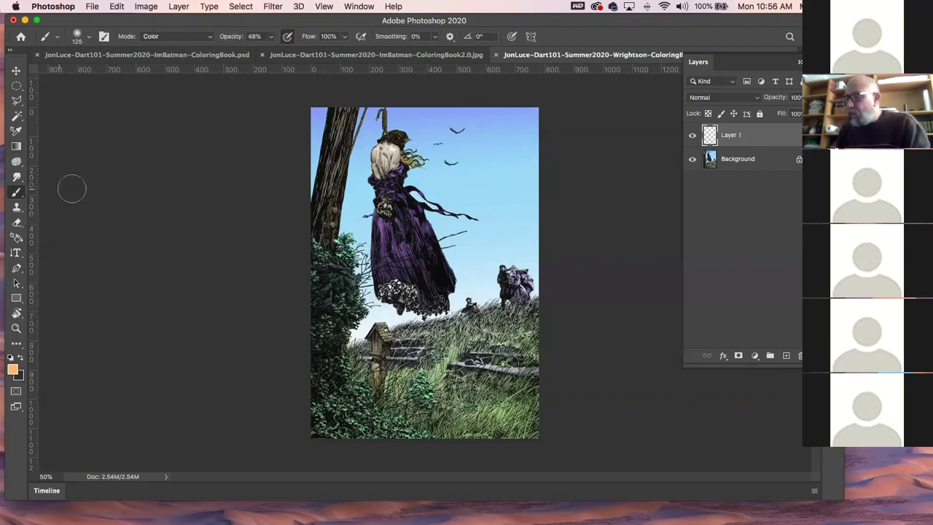
{"action": "left_click", "coordinate": [90, 38]}
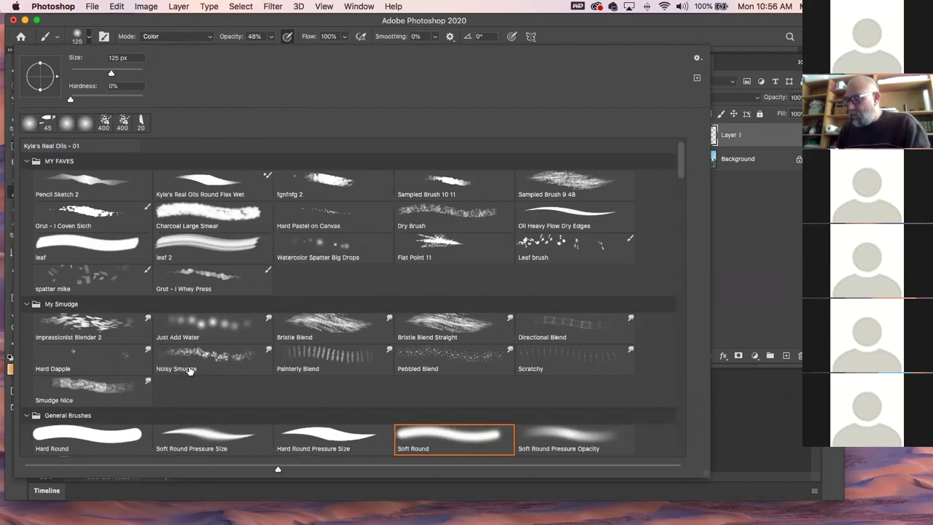
{"action": "left_click", "coordinate": [27, 304]}
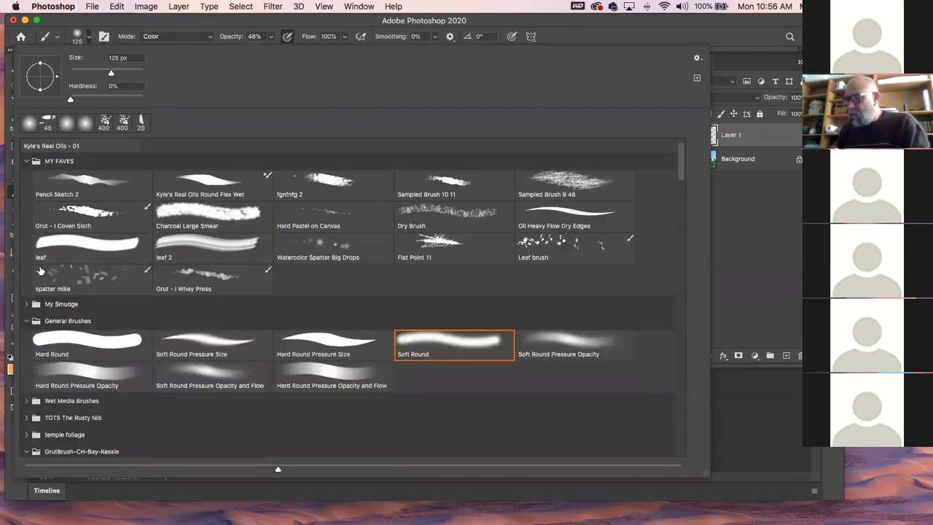
{"action": "left_click", "coordinate": [26, 161]}
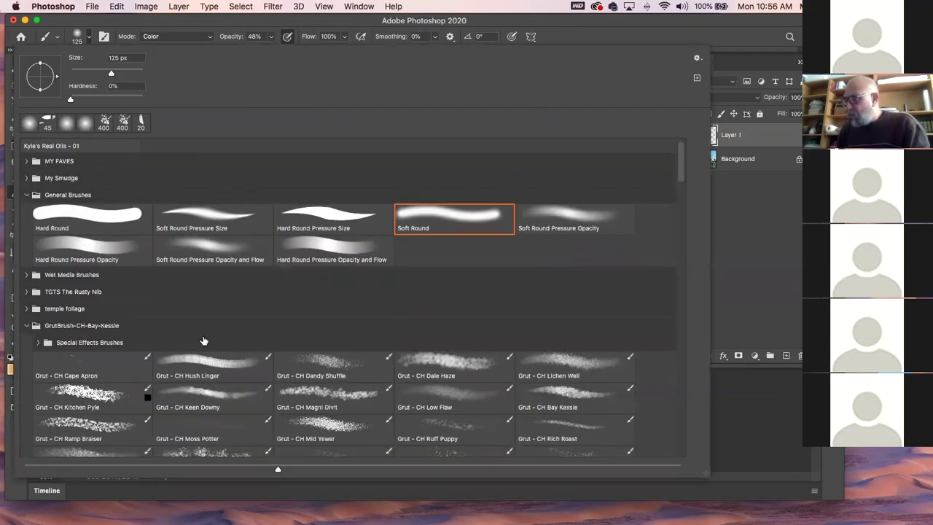
{"action": "left_click", "coordinate": [27, 325]}
{"action": "key", "text": "Return"}
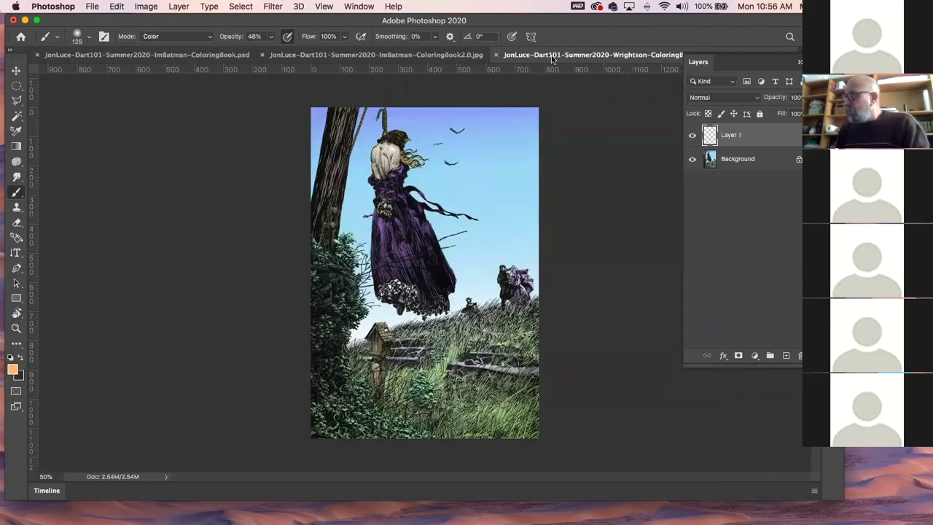
Choose the TGTS Tonal Wash 80% brush from the Ink Washes + Watercolor set of TGTS The Rusty Nib
{"action": "left_click", "coordinate": [83, 37]}
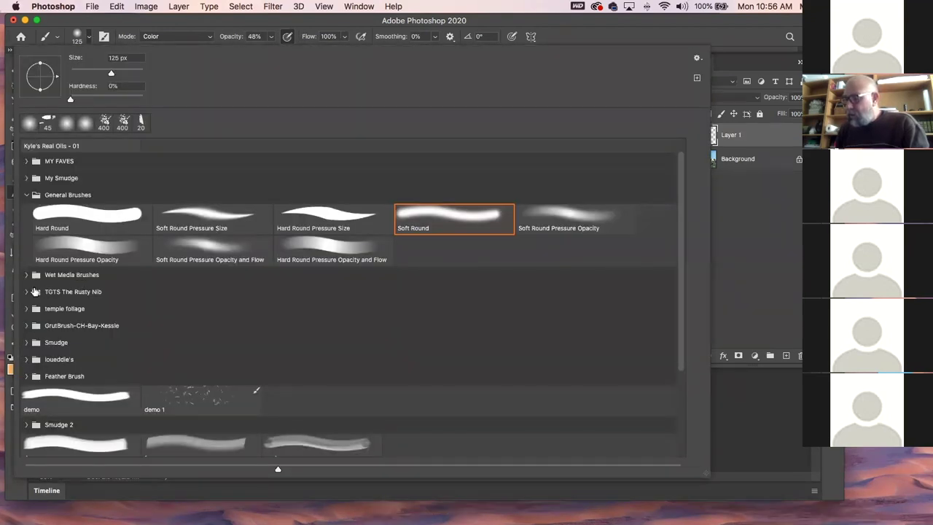
{"action": "left_click", "coordinate": [28, 292]}
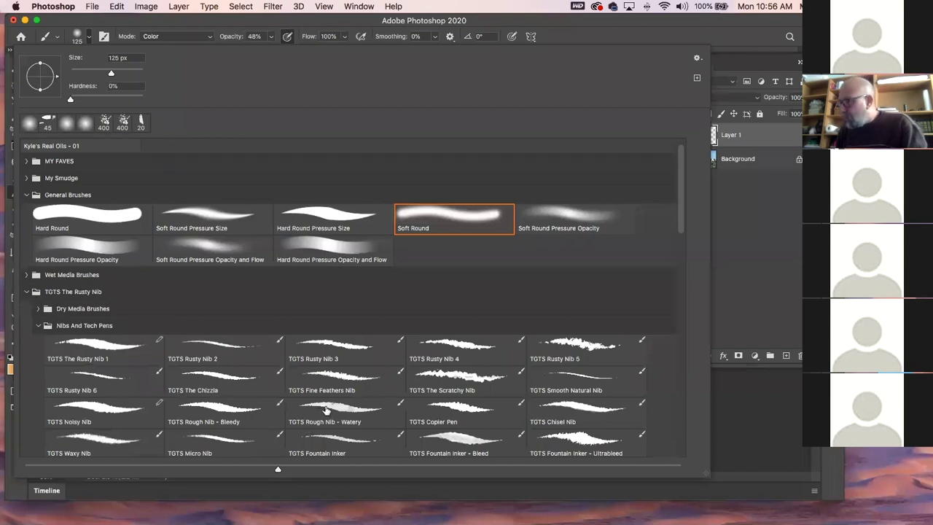
{"action": "scroll", "coordinate": [277, 401], "scroll_direction": "down", "scroll_amount": 3}
{"action": "scroll", "coordinate": [326, 412], "scroll_direction": "down", "scroll_amount": 5}
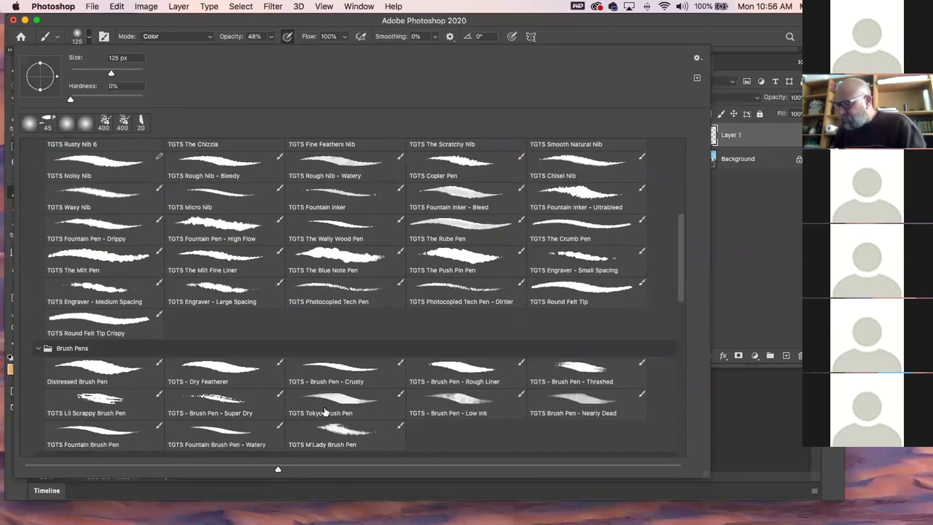
{"action": "scroll", "coordinate": [326, 412], "scroll_direction": "down", "scroll_amount": 1}
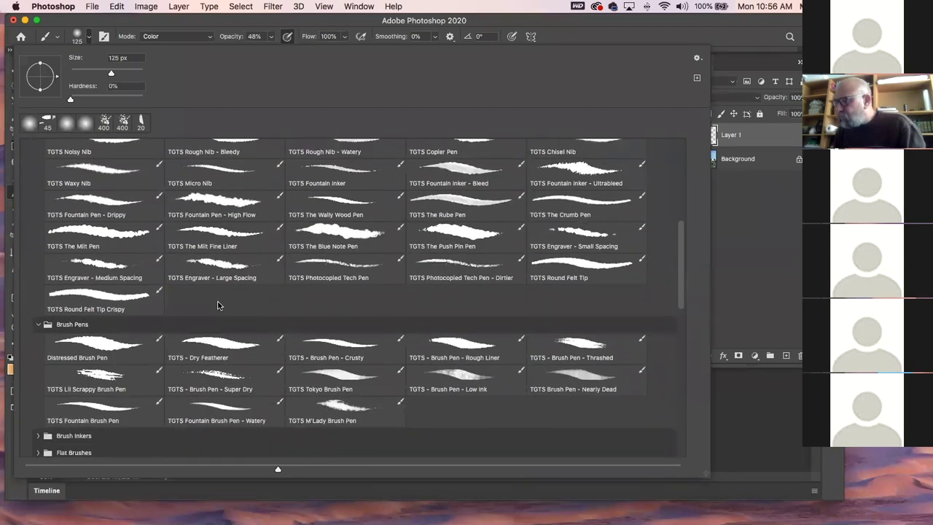
{"action": "scroll", "coordinate": [217, 304], "scroll_direction": "down", "scroll_amount": 2}
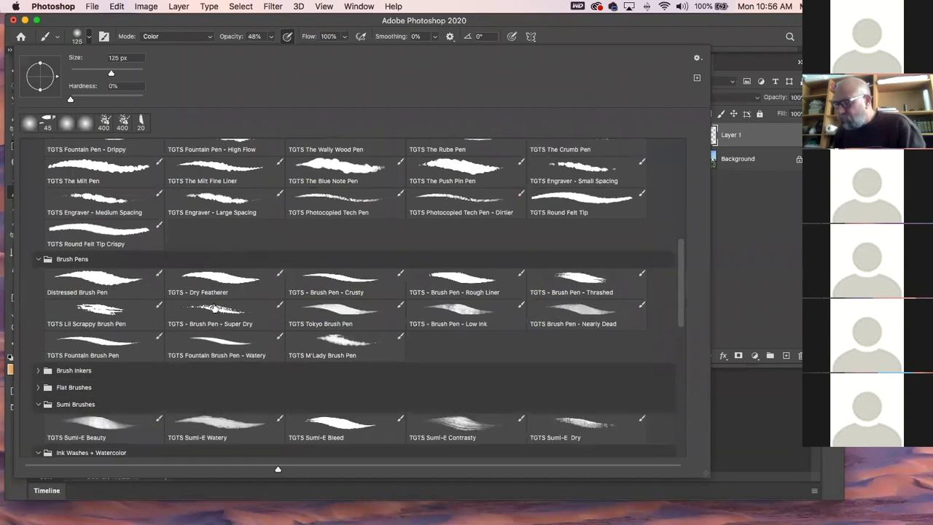
{"action": "left_click", "coordinate": [39, 406]}
{"action": "scroll", "coordinate": [255, 414], "scroll_direction": "down", "scroll_amount": 3}
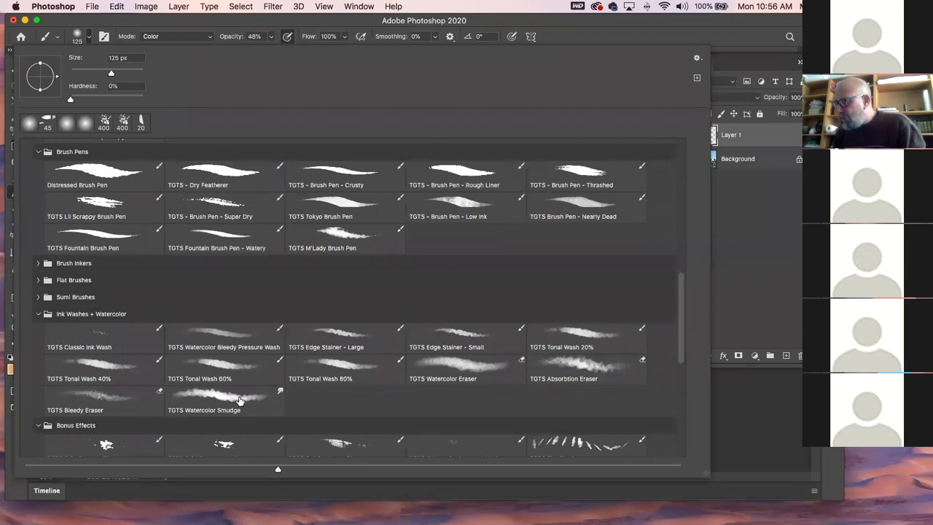
{"action": "left_click", "coordinate": [347, 373]}
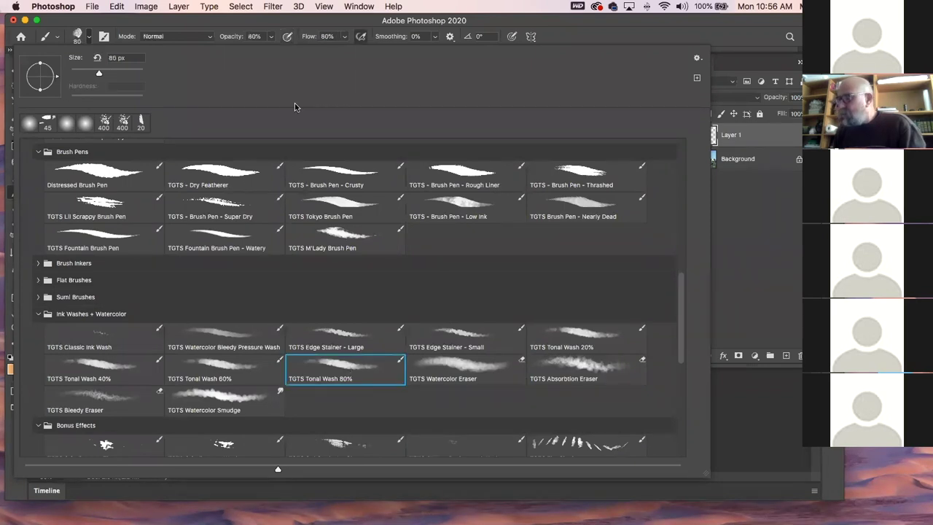
{"action": "left_click", "coordinate": [259, 22]}
Paint a test stroke in light orange across the sky beside the purple dress and undo it
{"action": "mouse_move", "coordinate": [504, 176]}
{"action": "left_mouse_down"}
{"action": "mouse_move", "coordinate": [479, 173]}
{"action": "mouse_move", "coordinate": [477, 191]}
{"action": "mouse_move", "coordinate": [500, 219]}
{"action": "mouse_move", "coordinate": [500, 208]}
{"action": "mouse_move", "coordinate": [458, 211]}
{"action": "left_mouse_up"}
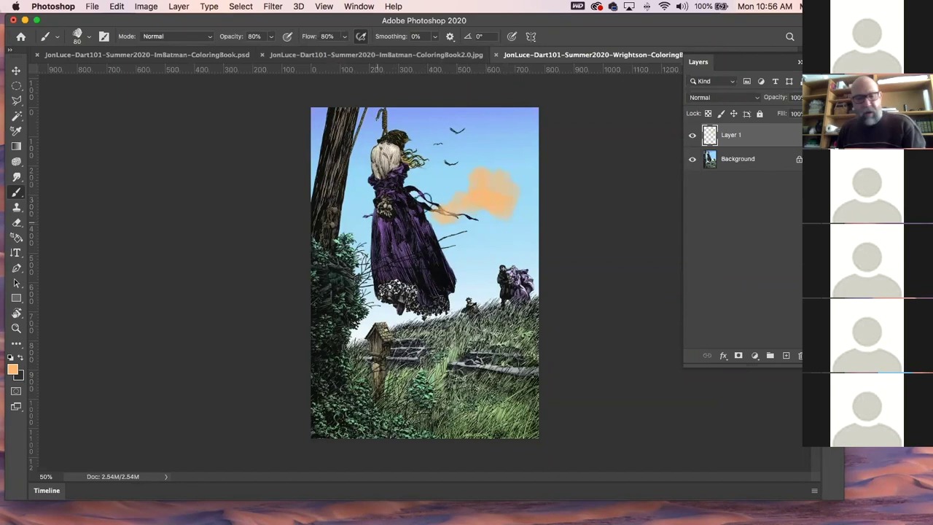
{"action": "key", "text": "super+z"}
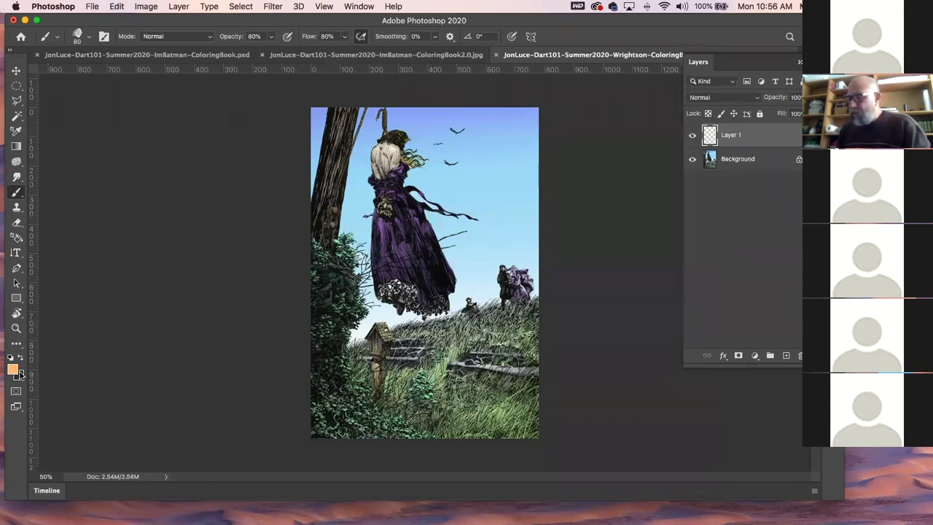
{"action": "key", "text": "i"}
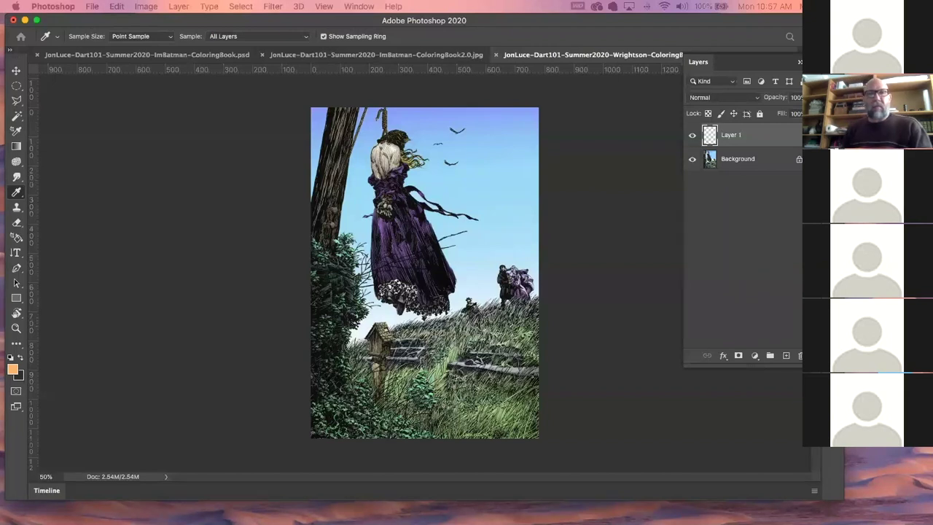
{"action": "key", "text": "b"}
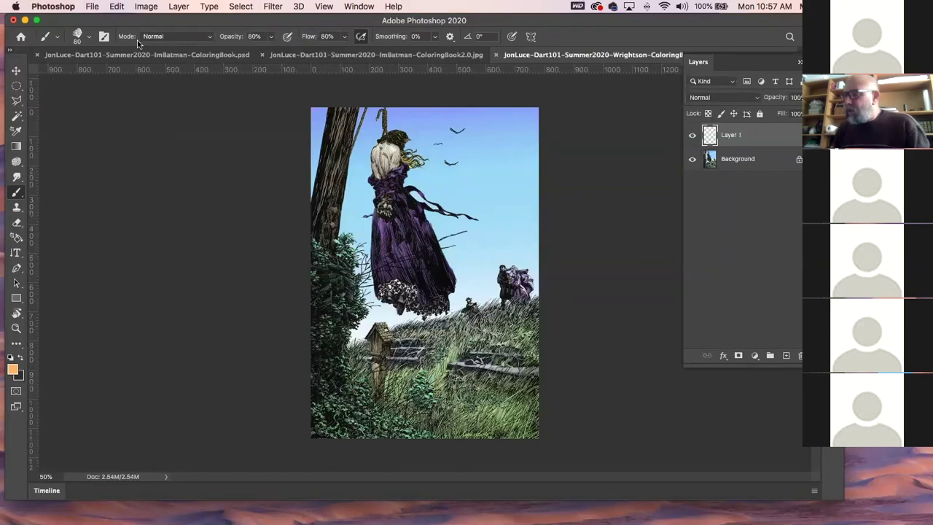
Set the foreground color to white and the background color to black, keeping Layer 1's blend mode at Normal
{"action": "left_click", "coordinate": [11, 357]}
{"action": "left_click", "coordinate": [21, 357]}
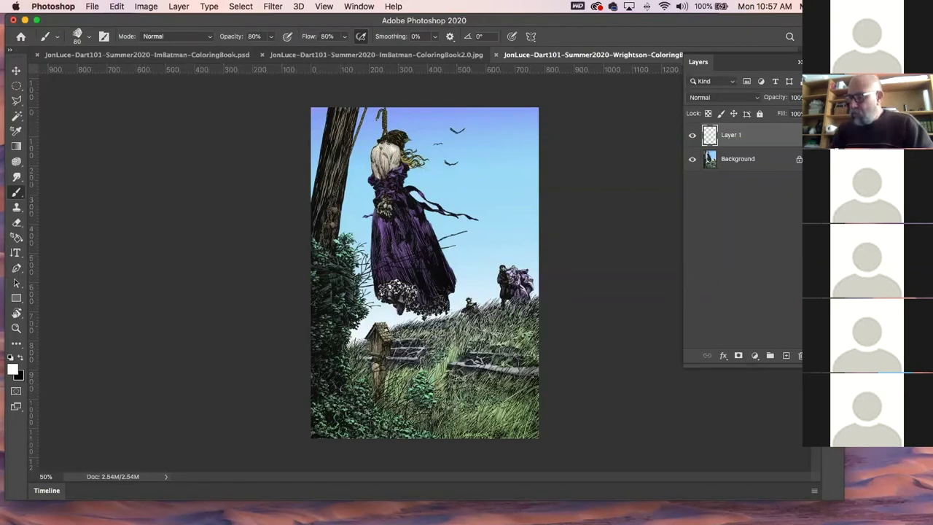
{"action": "left_click", "coordinate": [738, 99]}
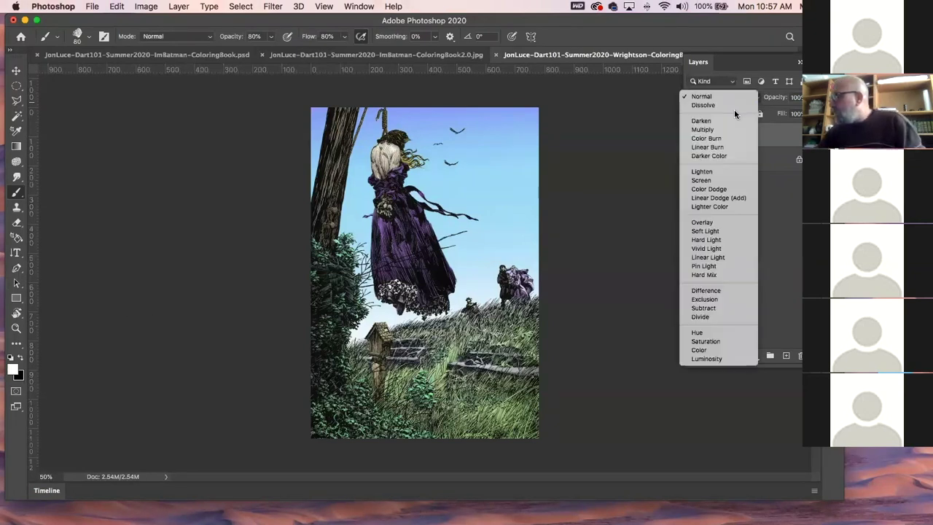
{"action": "key", "text": "Escape"}
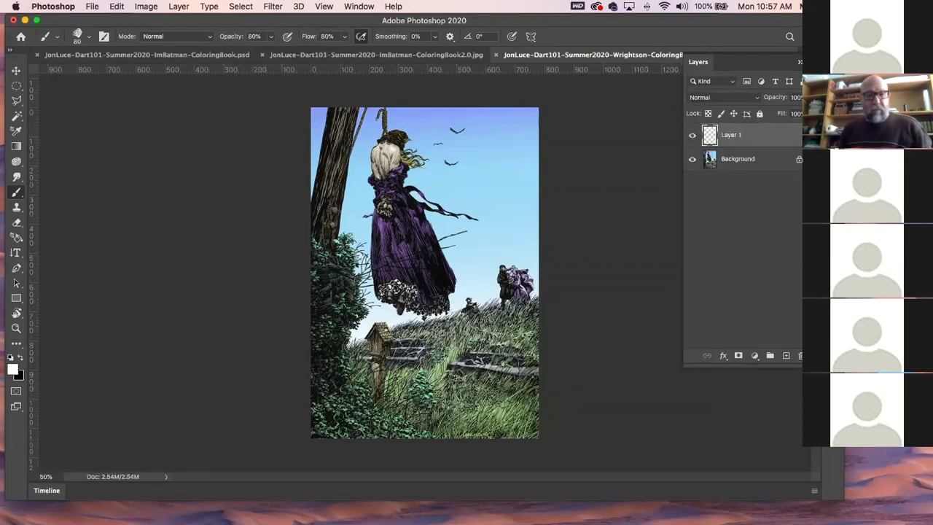
{"action": "key", "text": "F7"}
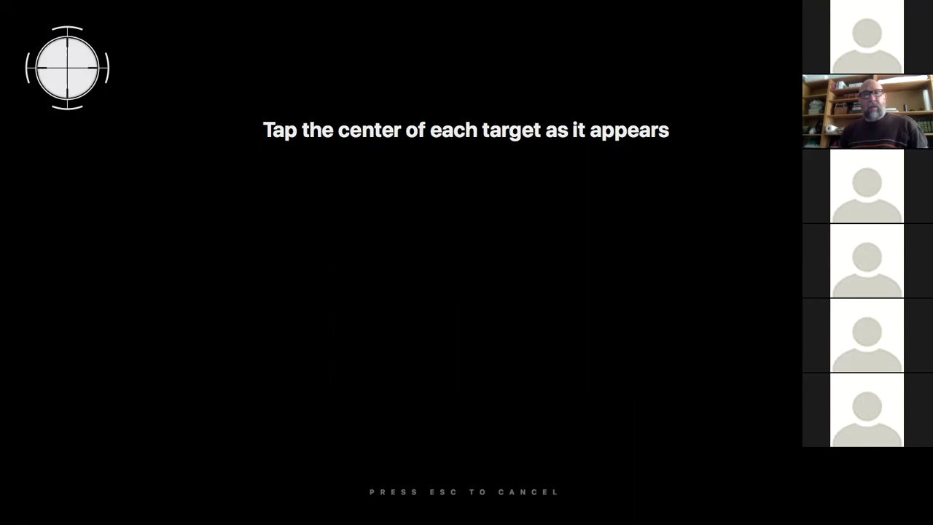
{"action": "key", "text": "Escape"}
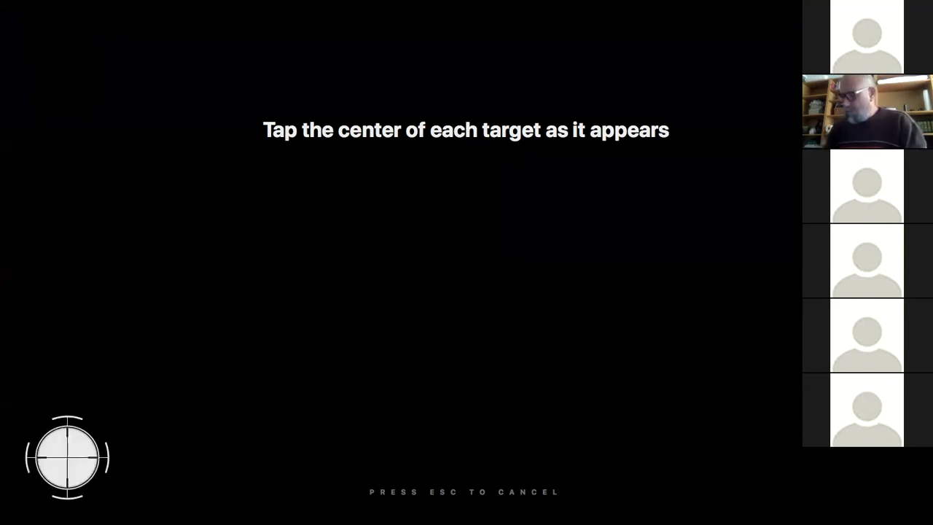
Finish the pen calibration at the last target and accept the result
{"action": "left_click", "coordinate": [864, 460]}
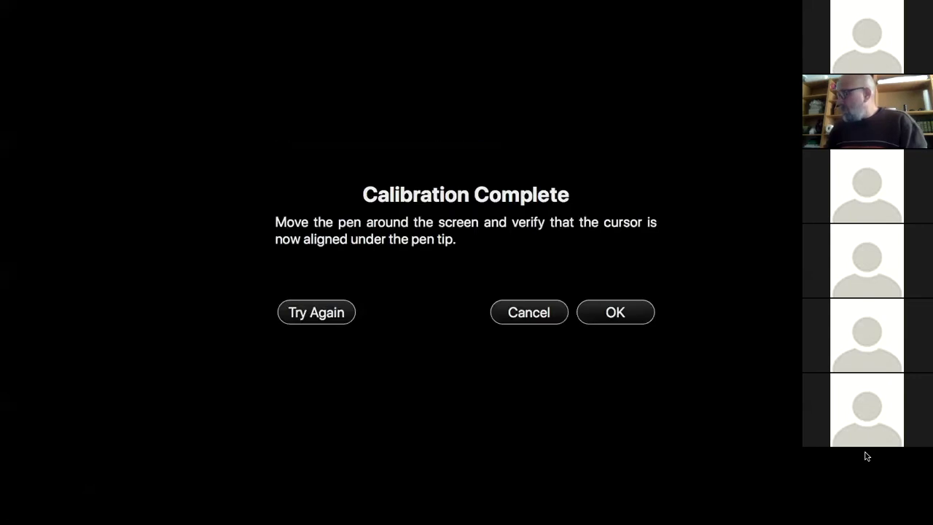
{"action": "left_click", "coordinate": [614, 310]}
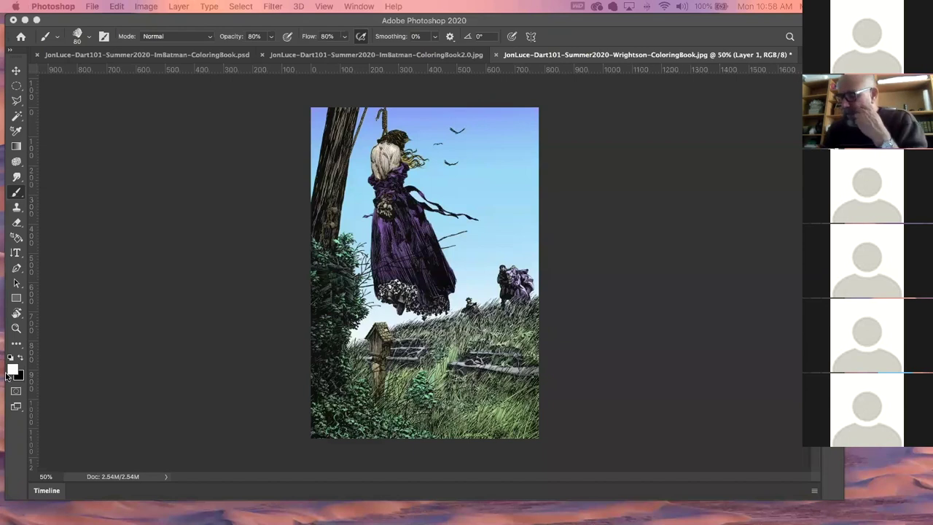
Pick a medium gray from the Grayscale swatches and paint a cloud across the sky beside the purple dress
{"action": "key", "text": "F7"}
{"action": "key", "text": "i"}
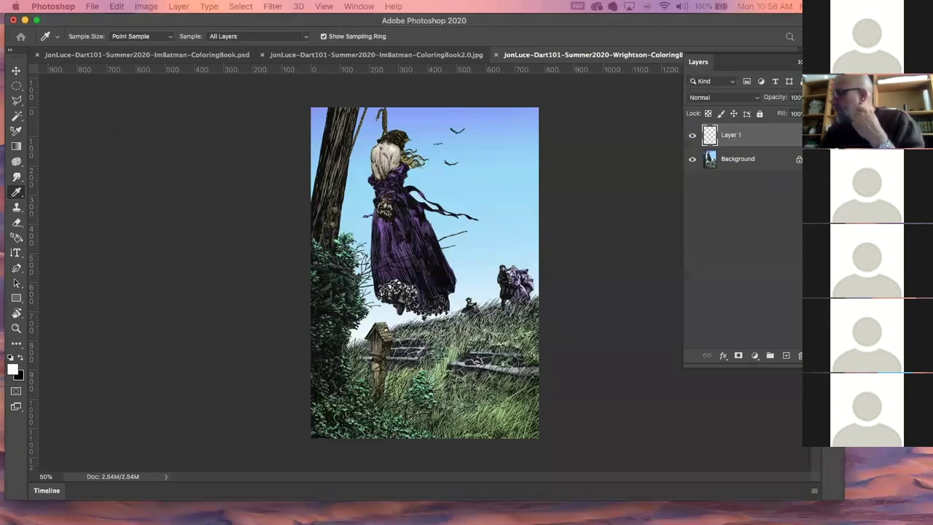
{"action": "key", "text": "F7"}
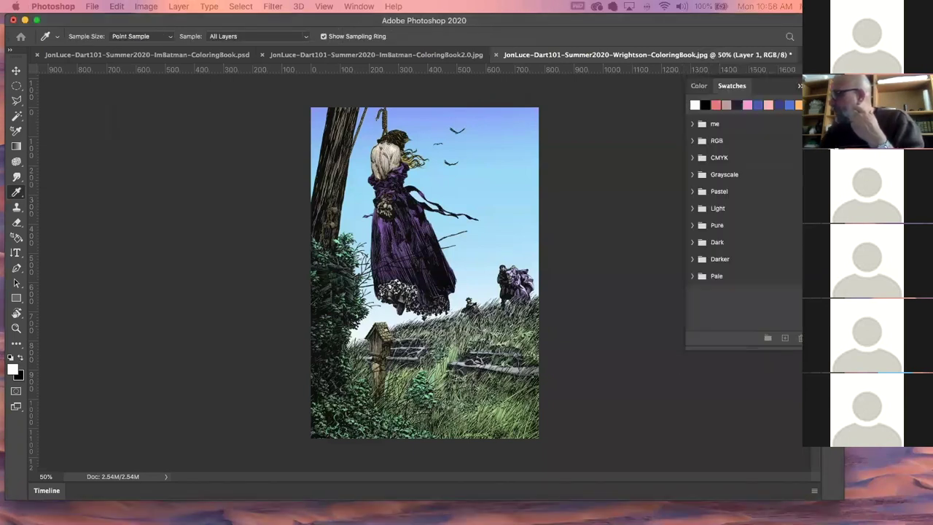
{"action": "left_click", "coordinate": [693, 174]}
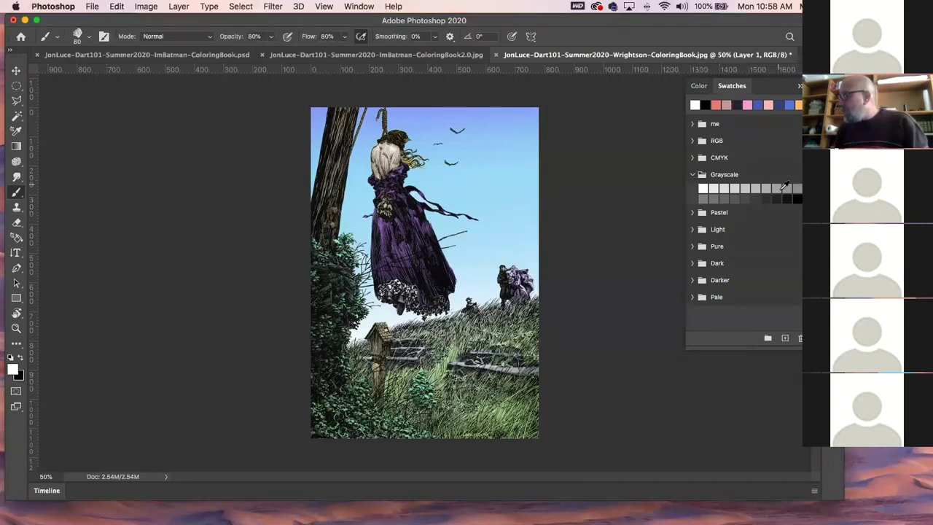
{"action": "left_click", "coordinate": [798, 188]}
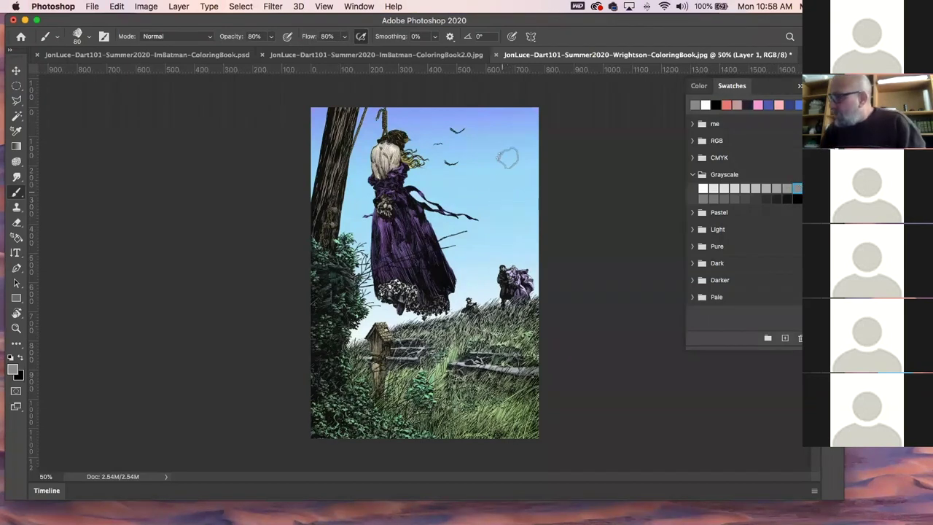
{"action": "mouse_move", "coordinate": [506, 204]}
{"action": "left_mouse_down"}
{"action": "mouse_move", "coordinate": [499, 232]}
{"action": "mouse_move", "coordinate": [492, 213]}
{"action": "mouse_move", "coordinate": [481, 217]}
{"action": "mouse_move", "coordinate": [481, 234]}
{"action": "mouse_move", "coordinate": [474, 208]}
{"action": "mouse_move", "coordinate": [469, 239]}
{"action": "mouse_move", "coordinate": [452, 237]}
{"action": "mouse_move", "coordinate": [490, 239]}
{"action": "mouse_move", "coordinate": [470, 217]}
{"action": "mouse_move", "coordinate": [477, 236]}
{"action": "mouse_move", "coordinate": [500, 239]}
{"action": "mouse_move", "coordinate": [528, 217]}
{"action": "mouse_move", "coordinate": [524, 200]}
{"action": "mouse_move", "coordinate": [534, 198]}
{"action": "mouse_move", "coordinate": [493, 237]}
{"action": "mouse_move", "coordinate": [467, 234]}
{"action": "mouse_move", "coordinate": [454, 247]}
{"action": "mouse_move", "coordinate": [478, 240]}
{"action": "mouse_move", "coordinate": [432, 242]}
{"action": "mouse_move", "coordinate": [529, 228]}
{"action": "mouse_move", "coordinate": [514, 211]}
{"action": "mouse_move", "coordinate": [475, 219]}
{"action": "mouse_move", "coordinate": [527, 202]}
{"action": "mouse_move", "coordinate": [498, 222]}
{"action": "mouse_move", "coordinate": [506, 222]}
{"action": "mouse_move", "coordinate": [545, 199]}
{"action": "left_mouse_up"}
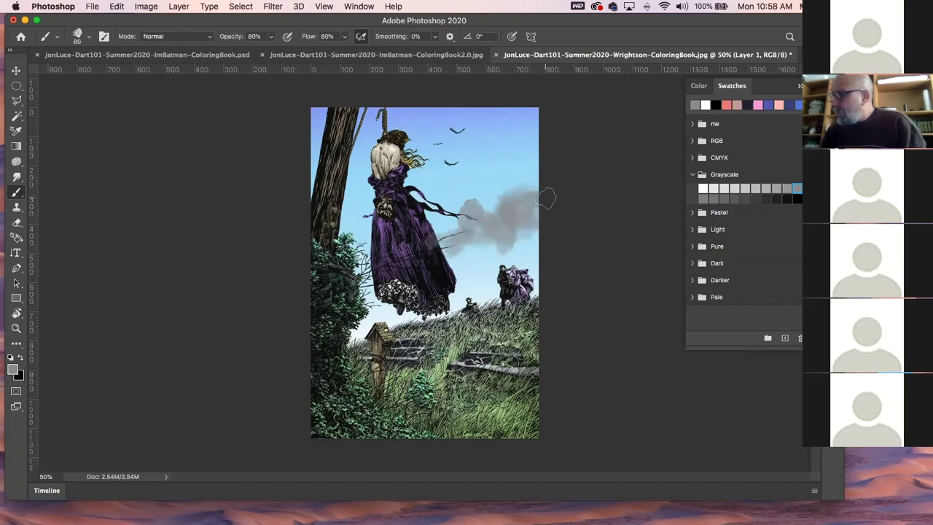
{"action": "left_click", "coordinate": [145, 6]}
{"action": "key", "text": "Escape"}
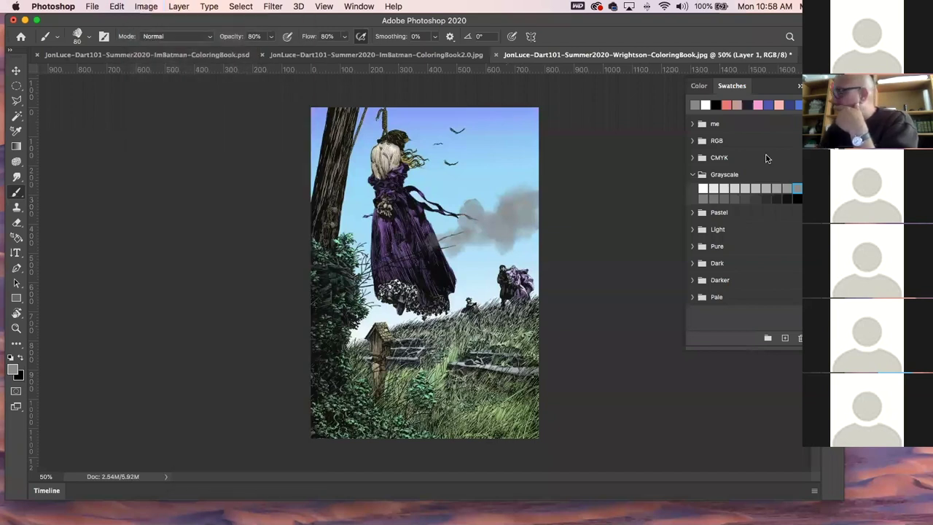
Build up the gray cloud with strokes in two progressively lighter Grayscale swatches
{"action": "left_click", "coordinate": [777, 187]}
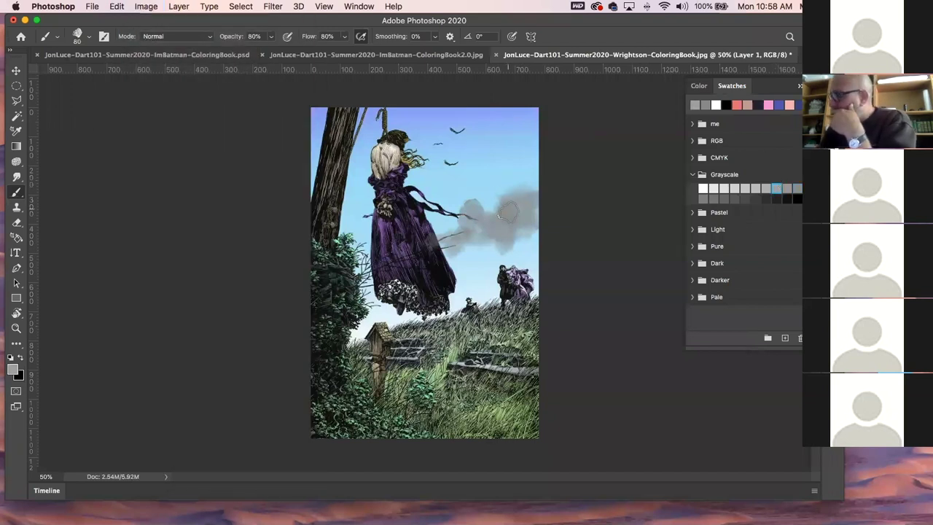
{"action": "mouse_move", "coordinate": [508, 217]}
{"action": "left_mouse_down"}
{"action": "mouse_move", "coordinate": [523, 212]}
{"action": "mouse_move", "coordinate": [518, 222]}
{"action": "mouse_move", "coordinate": [481, 230]}
{"action": "left_mouse_up"}
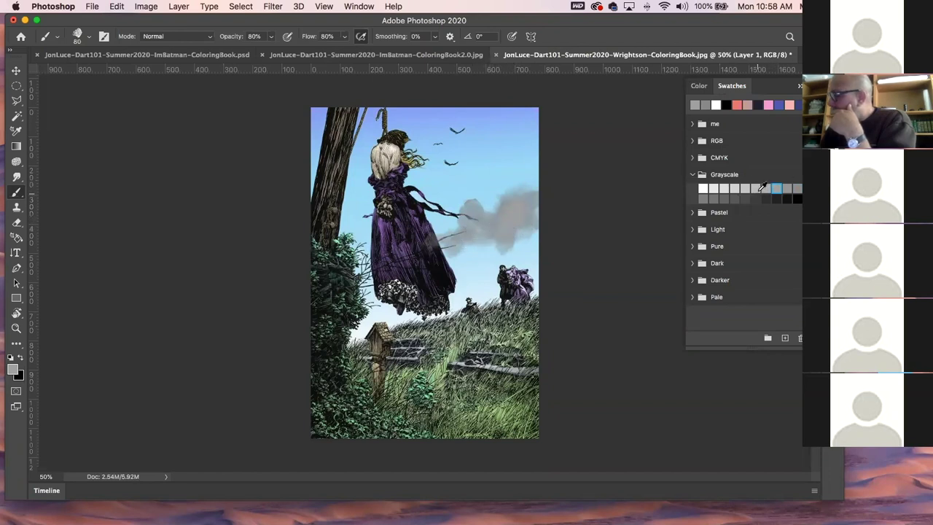
{"action": "left_click", "coordinate": [758, 190]}
{"action": "mouse_move", "coordinate": [524, 213]}
{"action": "left_mouse_down"}
{"action": "mouse_move", "coordinate": [461, 239]}
{"action": "mouse_move", "coordinate": [494, 245]}
{"action": "mouse_move", "coordinate": [454, 244]}
{"action": "left_mouse_up"}
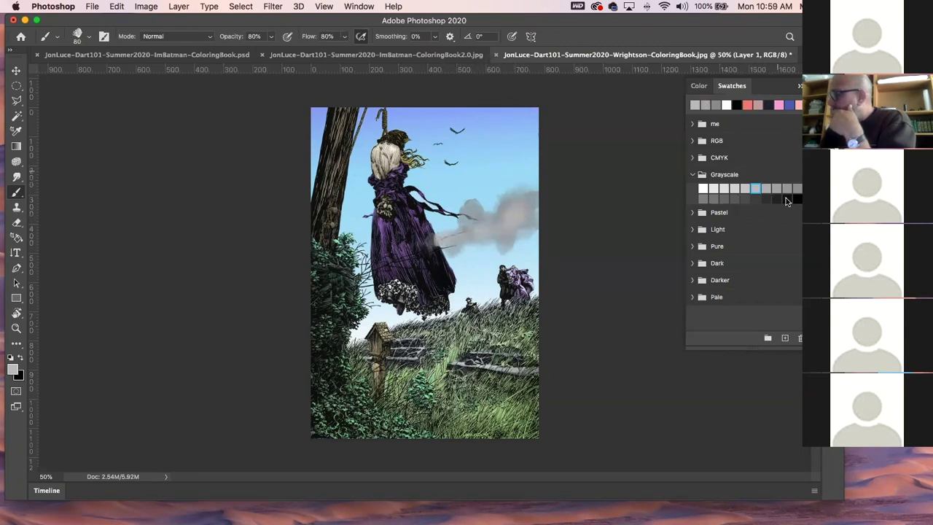
{"action": "left_click_drag", "start_coordinate": [497, 237], "coordinate": [484, 239]}
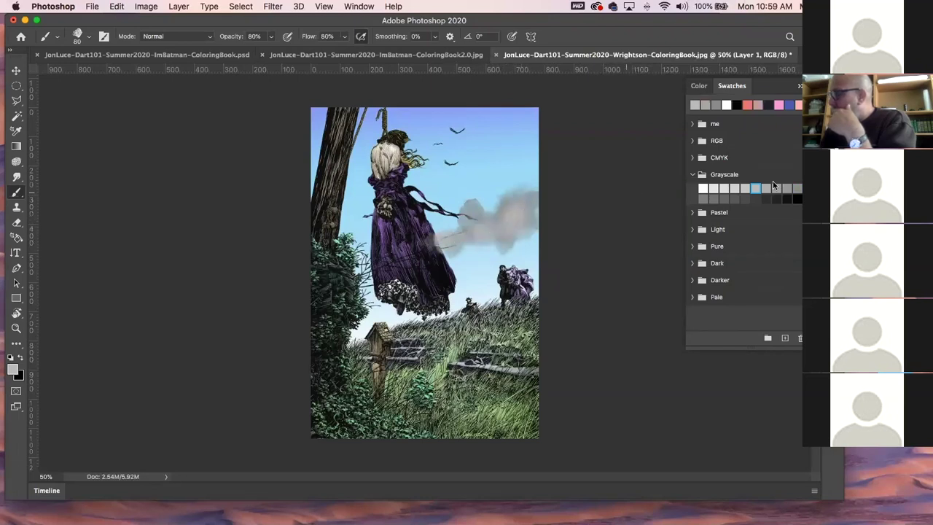
Pick a very light gray swatch, reduce the brush size to 45 px, and paint highlights inside the cloud
{"action": "left_click", "coordinate": [733, 189]}
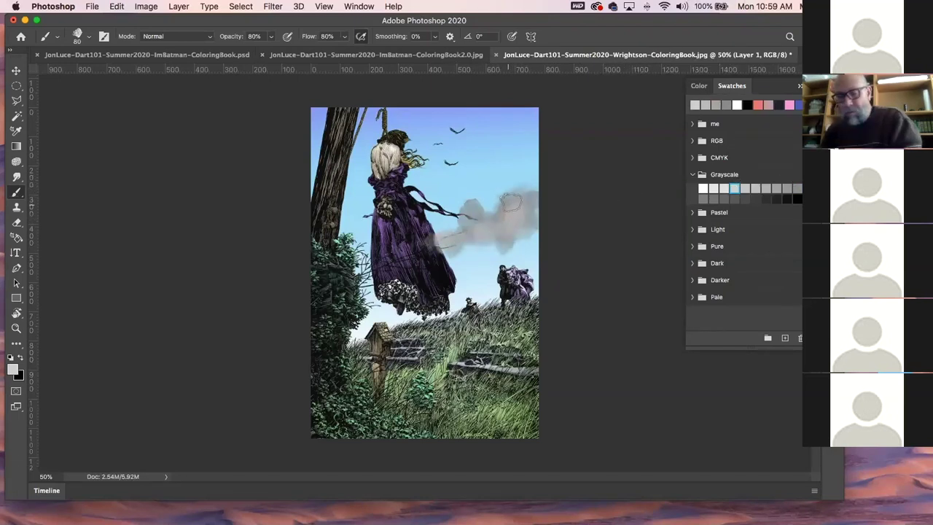
{"action": "key", "text": "bracketleft"}
{"action": "key", "text": "bracketleft"}
{"action": "key", "text": "bracketleft"}
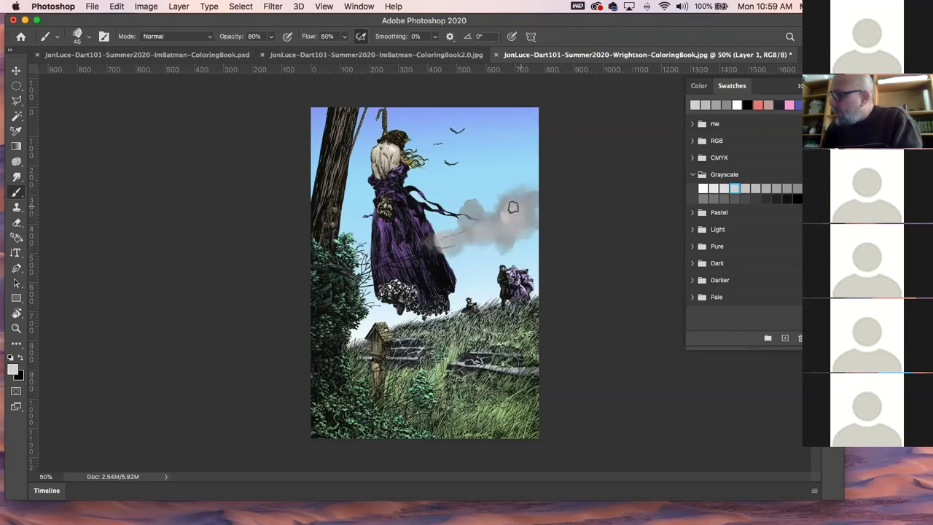
{"action": "mouse_move", "coordinate": [505, 234]}
{"action": "left_mouse_down"}
{"action": "mouse_move", "coordinate": [467, 238]}
{"action": "mouse_move", "coordinate": [473, 206]}
{"action": "mouse_move", "coordinate": [468, 225]}
{"action": "mouse_move", "coordinate": [474, 209]}
{"action": "mouse_move", "coordinate": [518, 240]}
{"action": "left_mouse_up"}
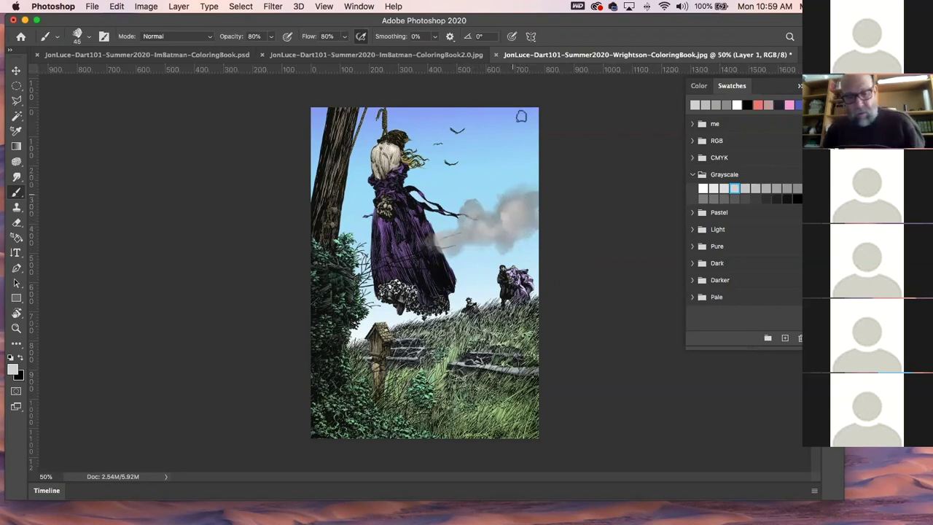
{"action": "left_click", "coordinate": [512, 230]}
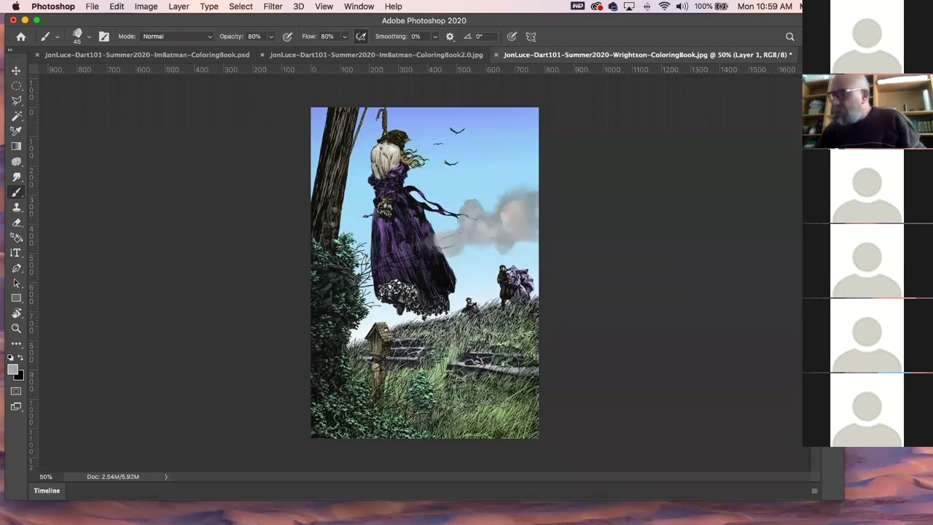
Choose the TGTS Watercolor Eraser from Ink Washes + Watercolor and erase along the cloud's underside
{"action": "left_click", "coordinate": [89, 37]}
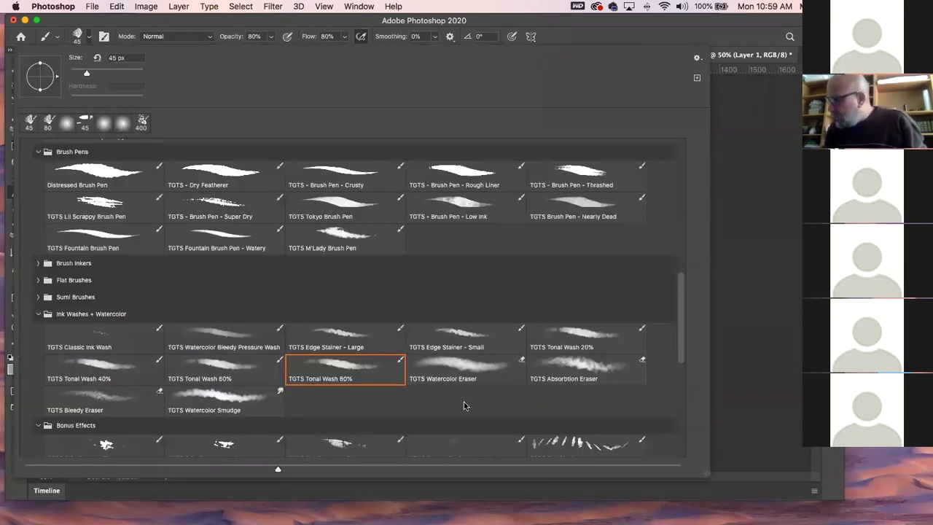
{"action": "left_click", "coordinate": [489, 368]}
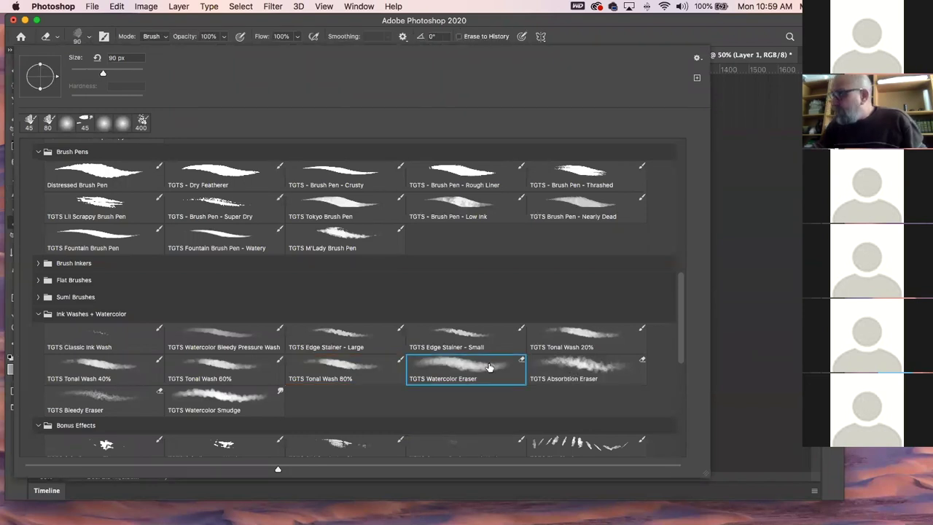
{"action": "left_click", "coordinate": [548, 20]}
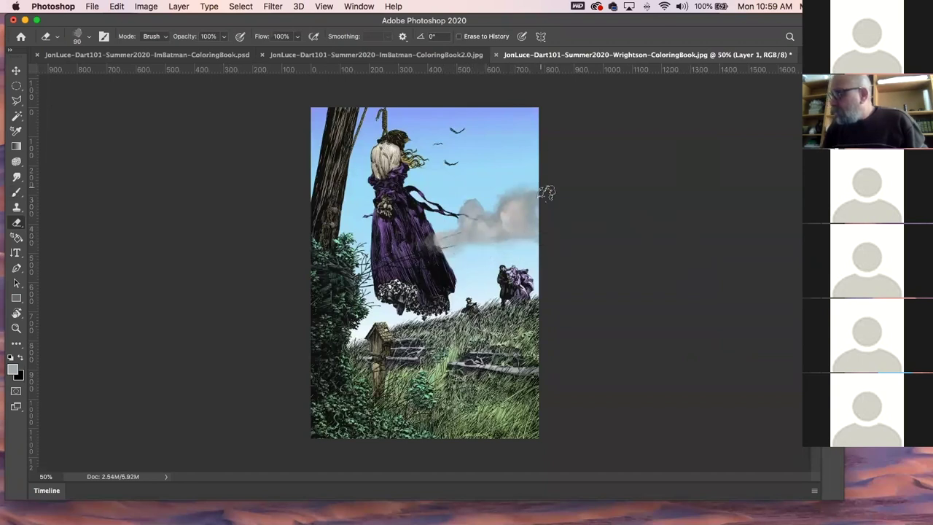
Return to the TGTS Tonal Wash 80% brush, sample gray from the cloud, and refine its shading at 35 px
{"action": "key", "text": "b"}
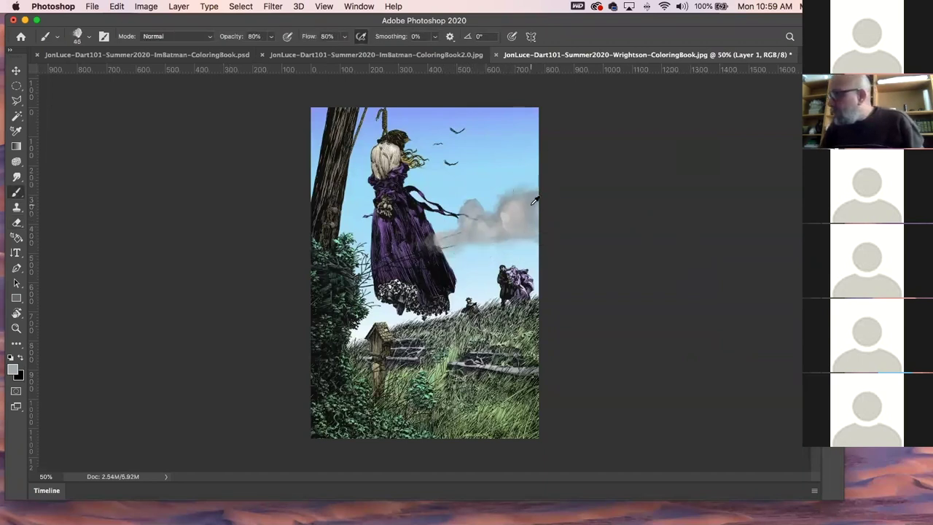
{"action": "left_click", "coordinate": [88, 37]}
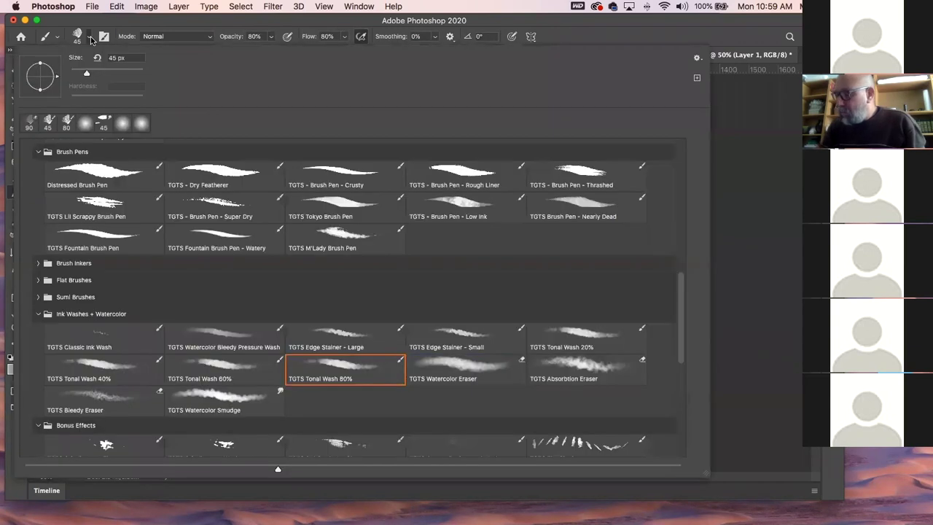
{"action": "left_click", "coordinate": [368, 375]}
{"action": "left_click", "coordinate": [498, 22]}
{"action": "left_click", "coordinate": [521, 221], "text": "alt"}
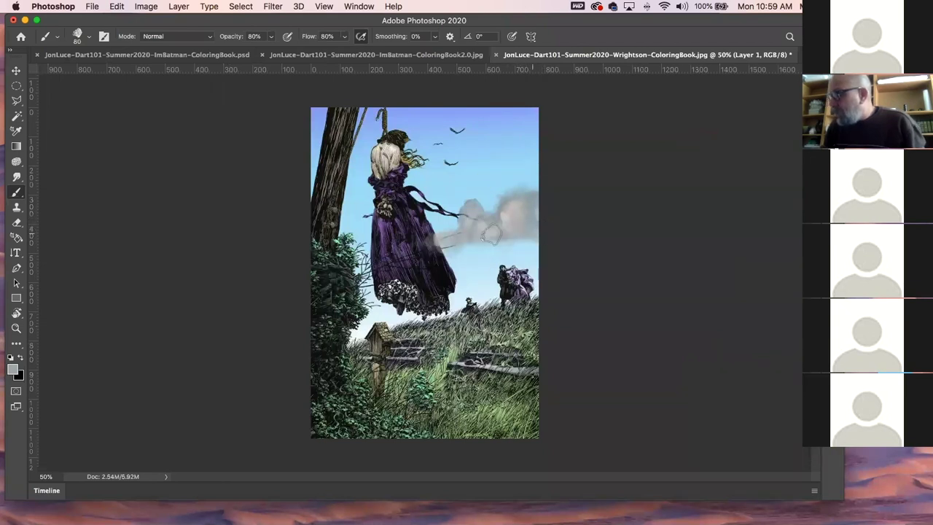
{"action": "key", "text": "bracketleft"}
{"action": "key", "text": "bracketleft"}
{"action": "key", "text": "bracketleft"}
{"action": "key", "text": "bracketleft"}
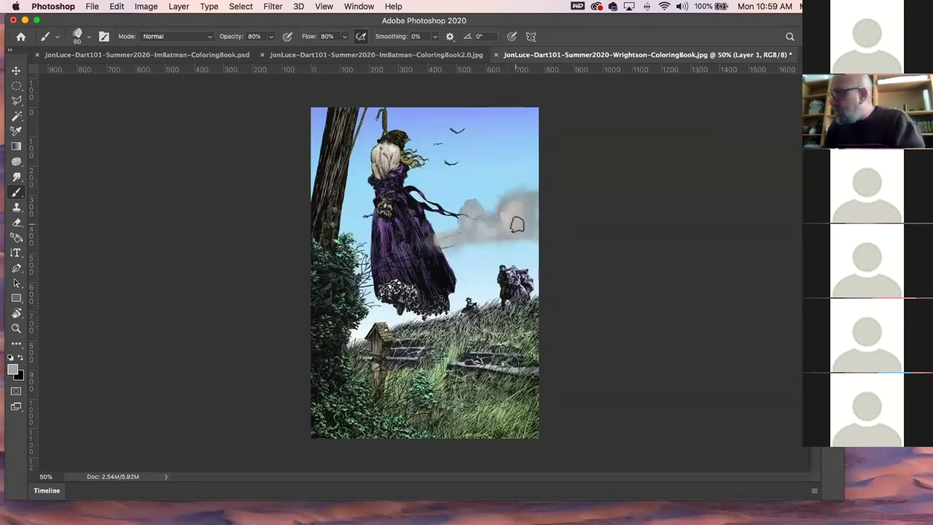
{"action": "key", "text": "bracketleft"}
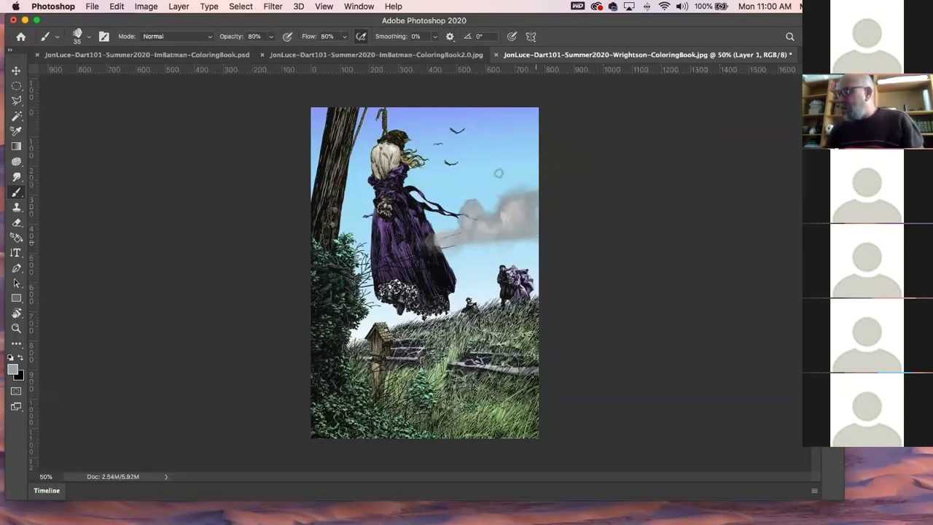
Switch to the Smudge tool at 100% strength and soften the cloud's edges
{"action": "left_click", "coordinate": [90, 37]}
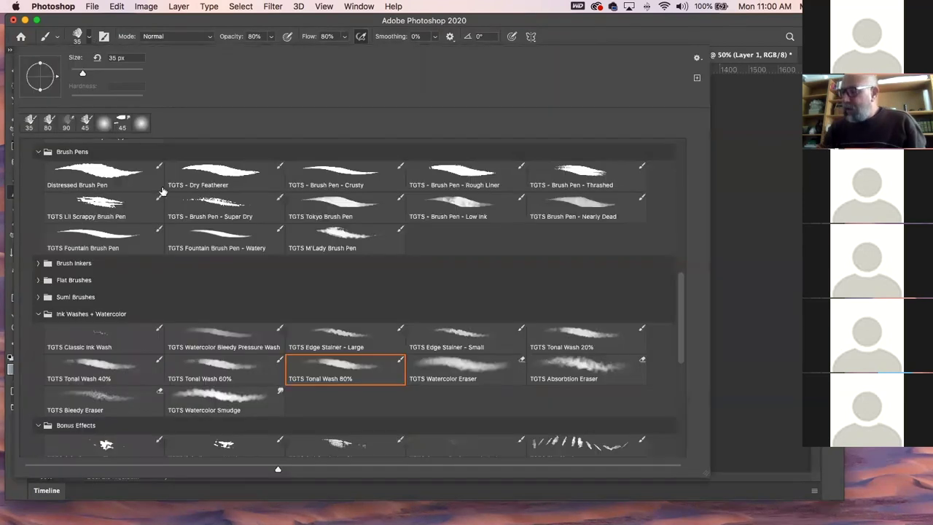
{"action": "left_click", "coordinate": [223, 28]}
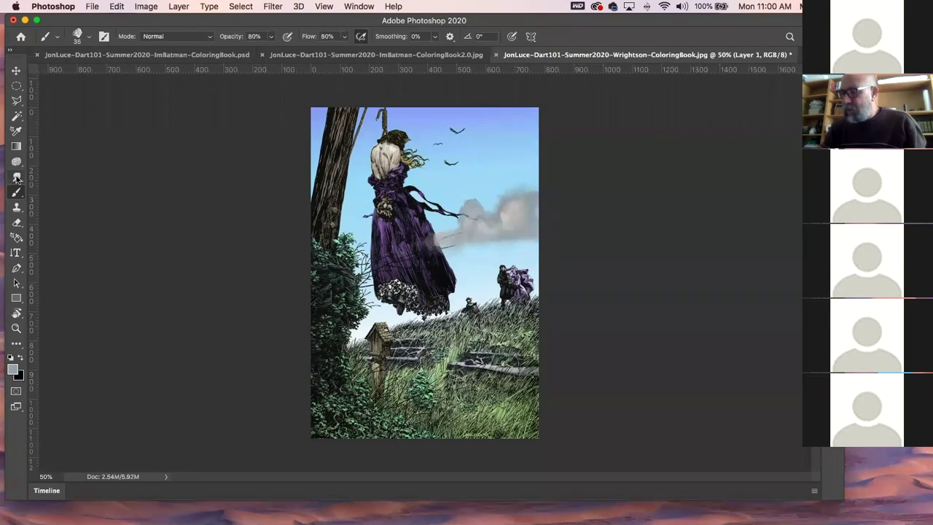
{"action": "left_click", "coordinate": [16, 178]}
{"action": "left_click", "coordinate": [90, 38]}
{"action": "left_click", "coordinate": [87, 38]}
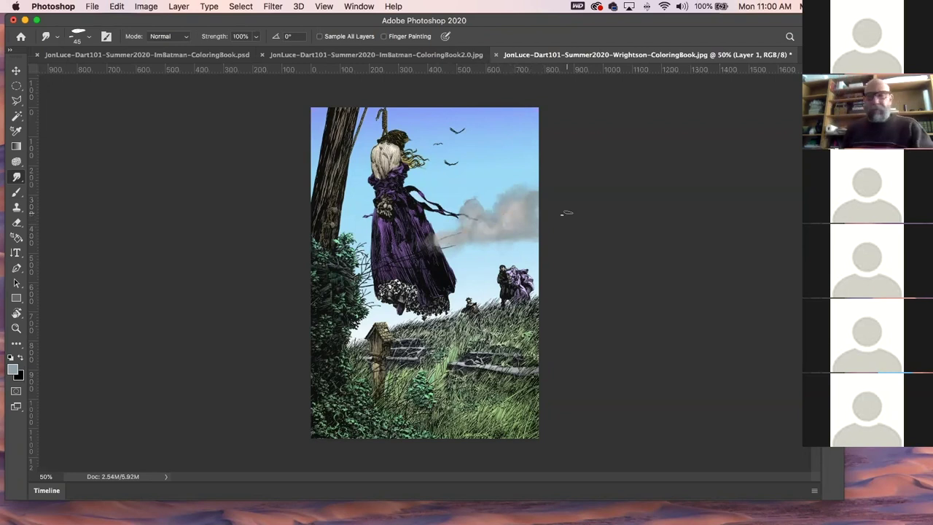
Pick the salmon-red recent swatch, set the Brush tool's mode to Color, and try a tint stroke on the cloud
{"action": "key", "text": "shift+Tab"}
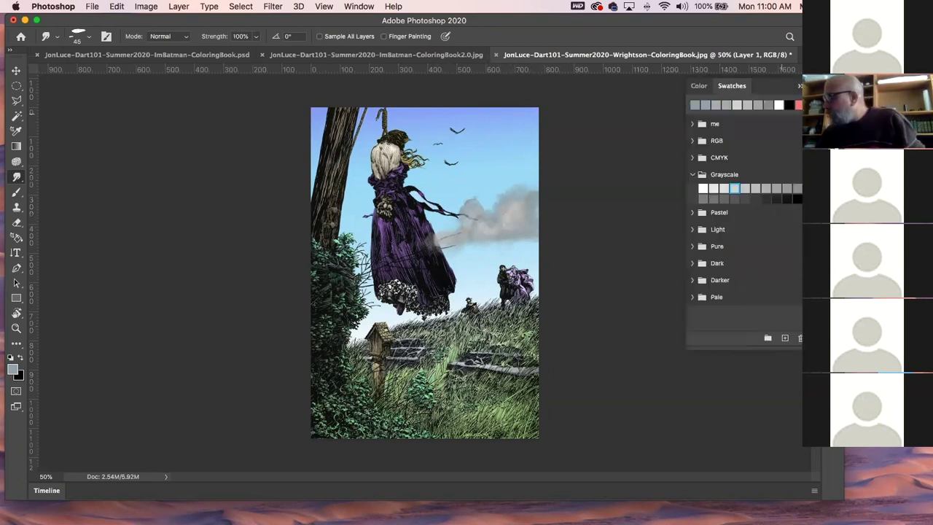
{"action": "left_click", "coordinate": [799, 105]}
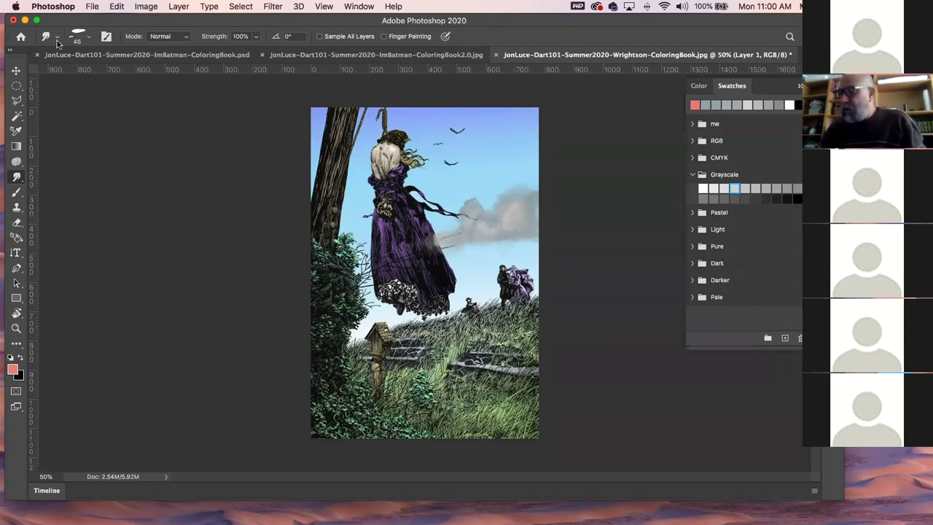
{"action": "left_click", "coordinate": [16, 192]}
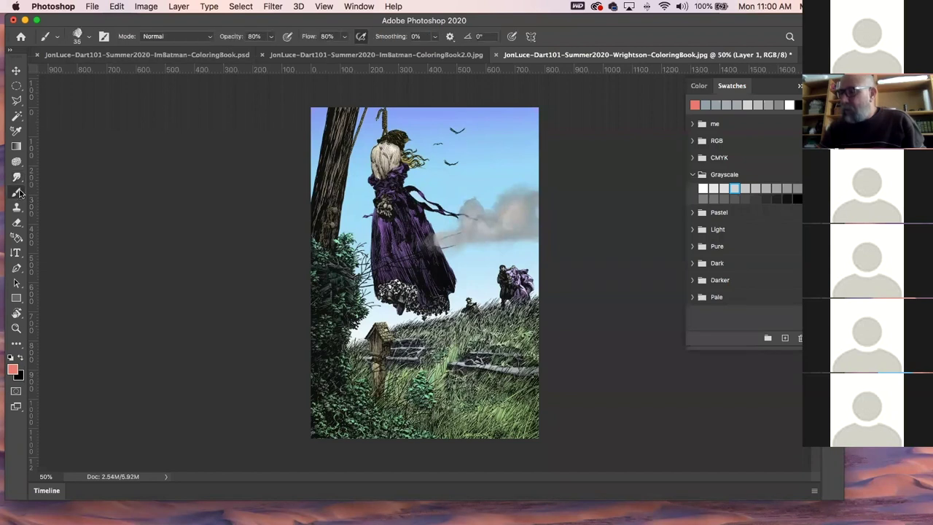
{"action": "left_click", "coordinate": [205, 37]}
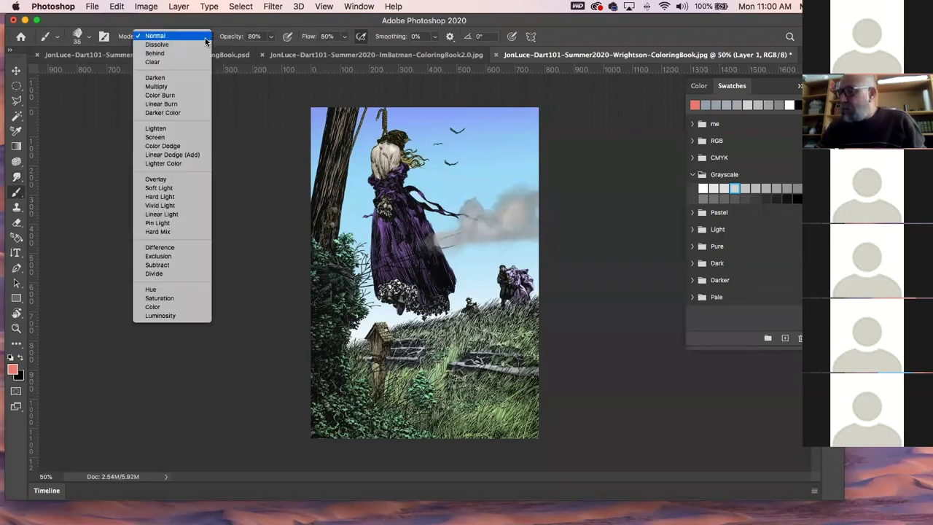
{"action": "left_click", "coordinate": [179, 307]}
{"action": "mouse_move", "coordinate": [511, 226]}
{"action": "left_mouse_down"}
{"action": "mouse_move", "coordinate": [512, 214]}
{"action": "mouse_move", "coordinate": [500, 223]}
{"action": "mouse_move", "coordinate": [543, 232]}
{"action": "mouse_move", "coordinate": [481, 234]}
{"action": "mouse_move", "coordinate": [538, 228]}
{"action": "mouse_move", "coordinate": [519, 208]}
{"action": "mouse_move", "coordinate": [515, 233]}
{"action": "left_mouse_up"}
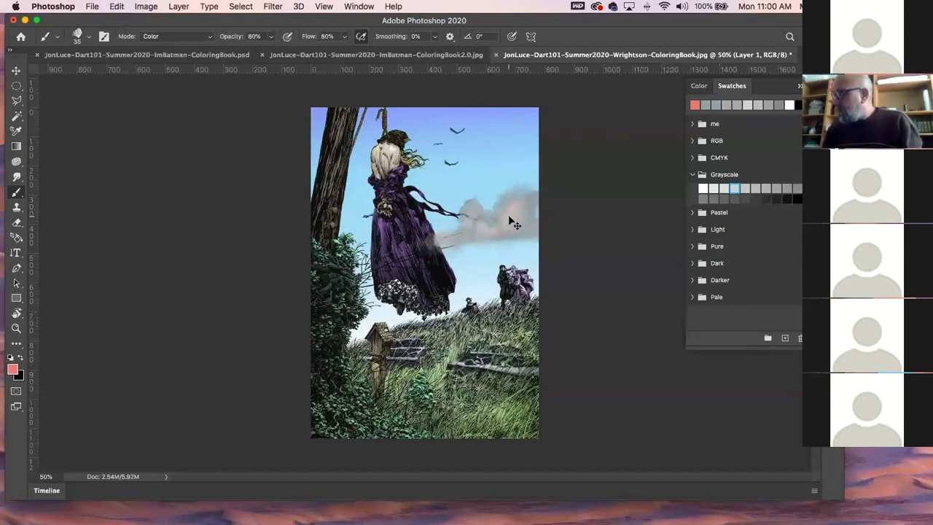
Add a new layer above Layer 1 and paint a salmon-red tint along the cloud's underside
{"action": "key", "text": "F7"}
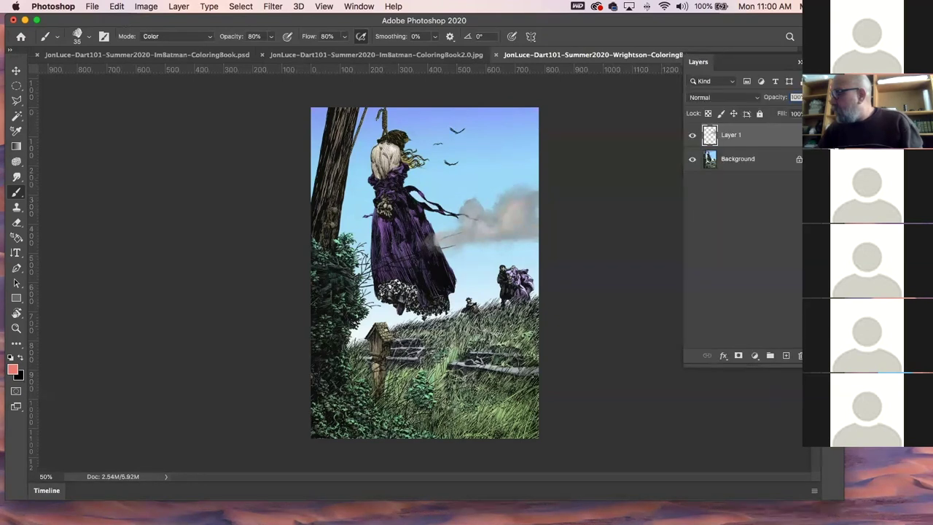
{"action": "left_click", "coordinate": [785, 355]}
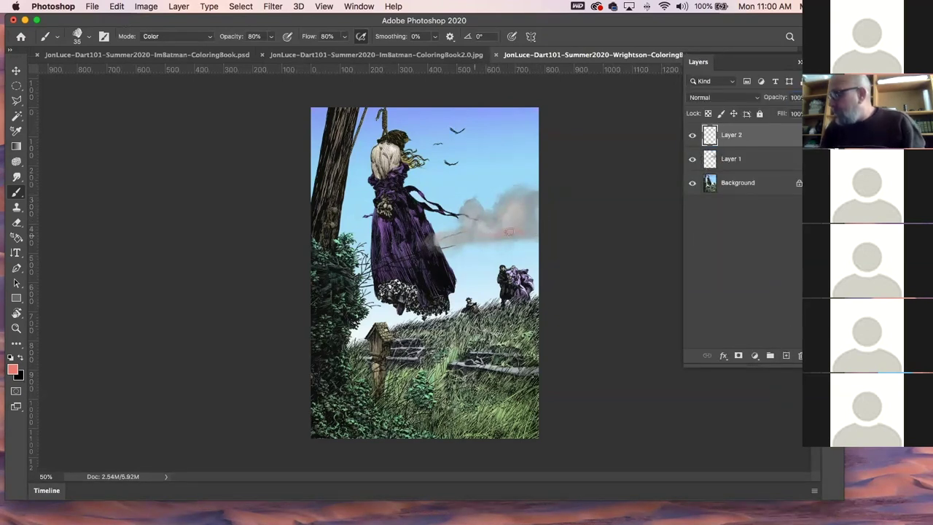
{"action": "mouse_move", "coordinate": [509, 225]}
{"action": "left_mouse_down"}
{"action": "mouse_move", "coordinate": [518, 206]}
{"action": "mouse_move", "coordinate": [489, 229]}
{"action": "mouse_move", "coordinate": [448, 231]}
{"action": "left_mouse_up"}
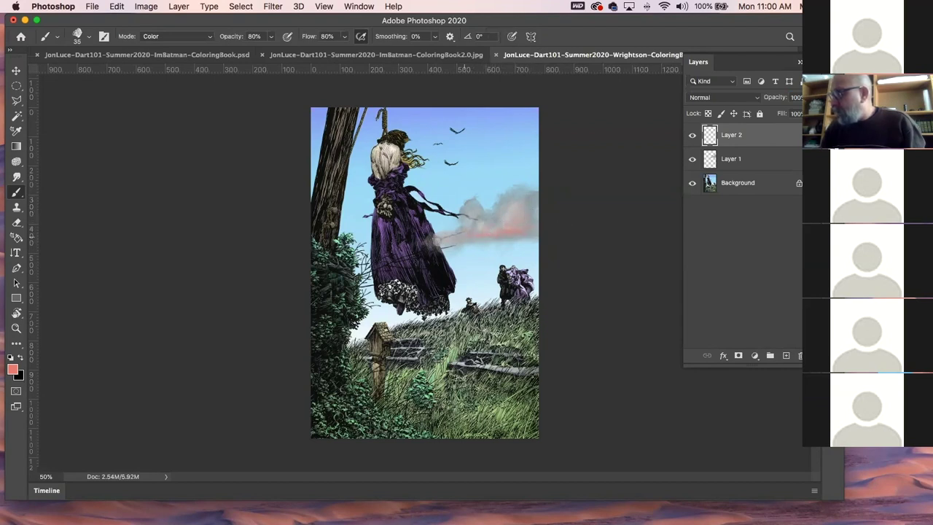
Blend the salmon tint into the cloud with the Just Add Water smudge brush at 50% strength, and reduce the brush size to 50 px
{"action": "left_click", "coordinate": [88, 35]}
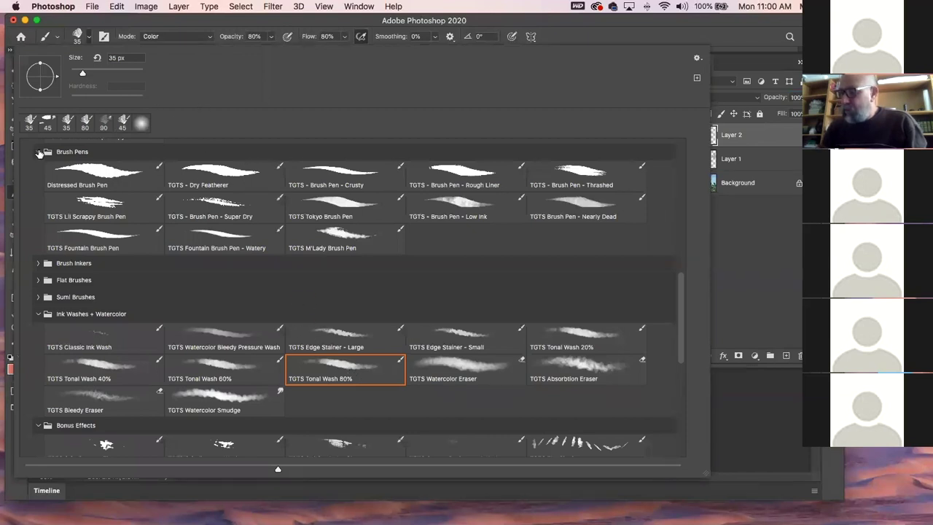
{"action": "left_click", "coordinate": [79, 151]}
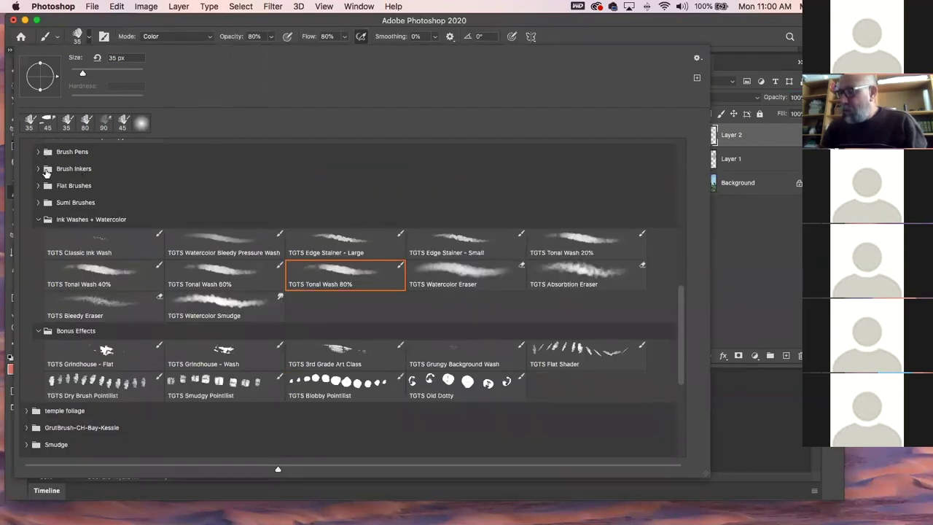
{"action": "left_click_drag", "start_coordinate": [681, 319], "coordinate": [656, 148]}
{"action": "left_click", "coordinate": [27, 196]}
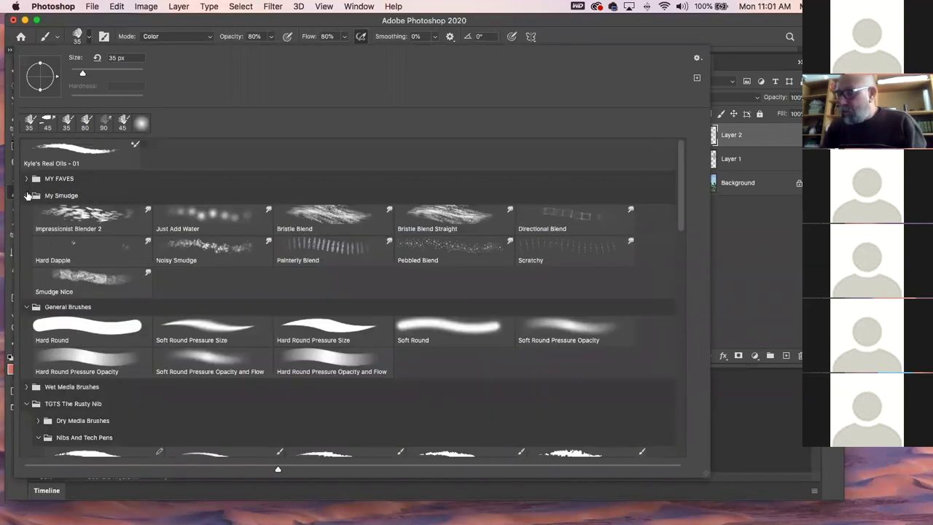
{"action": "left_click", "coordinate": [219, 215]}
{"action": "left_click", "coordinate": [310, 25]}
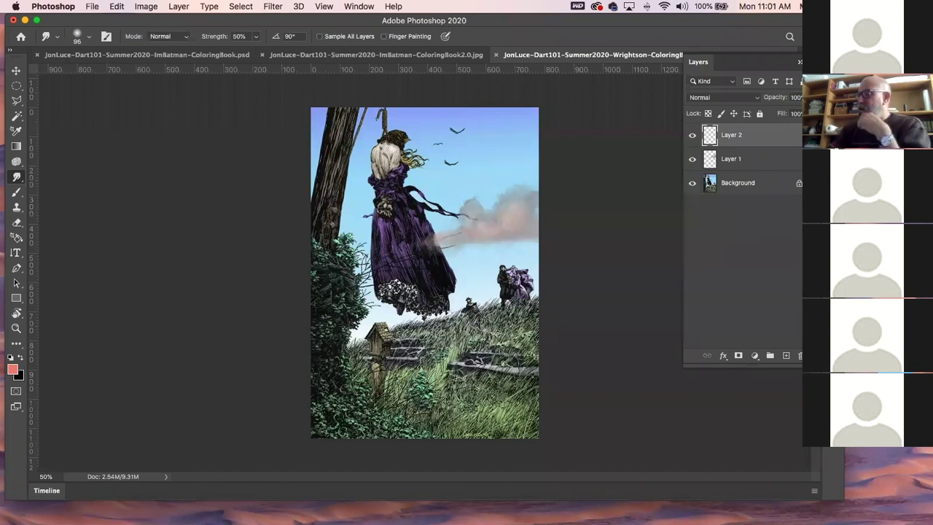
{"action": "key", "text": "bracketleft"}
{"action": "key", "text": "bracketleft"}
{"action": "key", "text": "bracketleft"}
{"action": "key", "text": "bracketleft"}
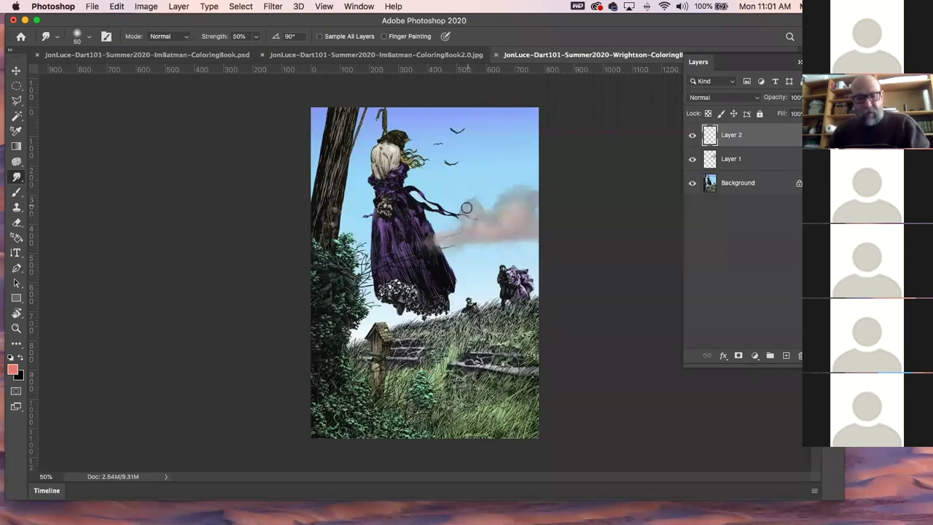
Sample the pale blue low in the sky, brush highlights onto the cloud's upper edges, and soften them with the Smudge tool
{"action": "key", "text": "b"}
{"action": "left_click", "coordinate": [479, 291], "text": "alt"}
{"action": "mouse_move", "coordinate": [473, 204]}
{"action": "left_mouse_down"}
{"action": "mouse_move", "coordinate": [478, 214]}
{"action": "mouse_move", "coordinate": [530, 201]}
{"action": "left_mouse_up"}
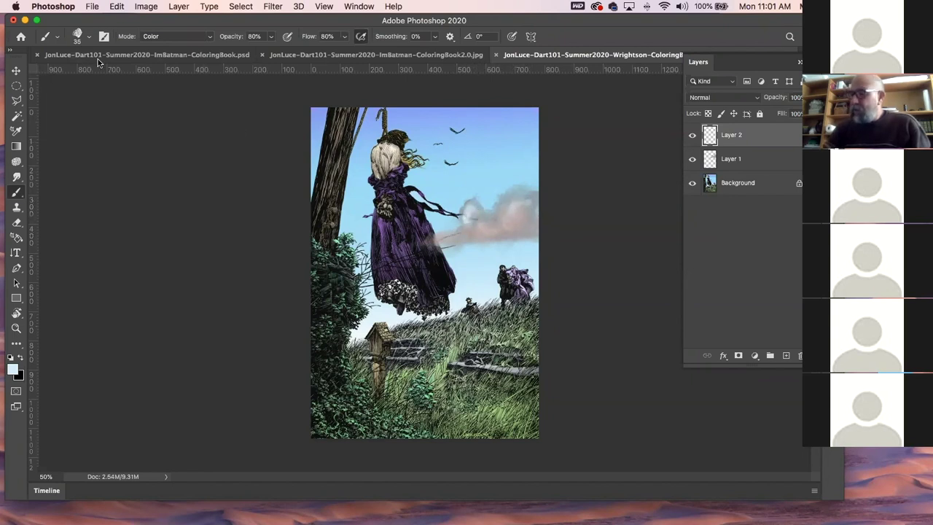
{"action": "left_click", "coordinate": [17, 177]}
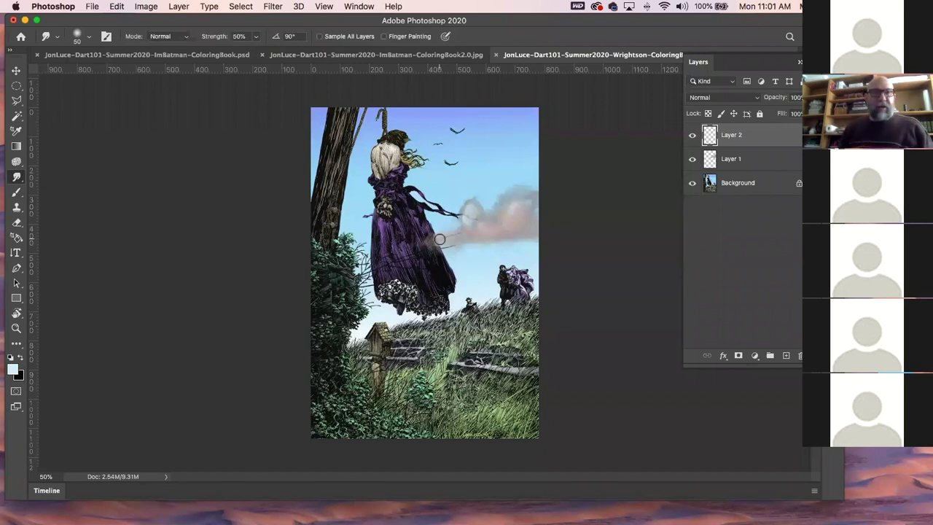
Compare the cloud with its tint layer hidden and shown, and merge Layer 1 and Layer 2 into one cloud layer
{"action": "left_click", "coordinate": [693, 136]}
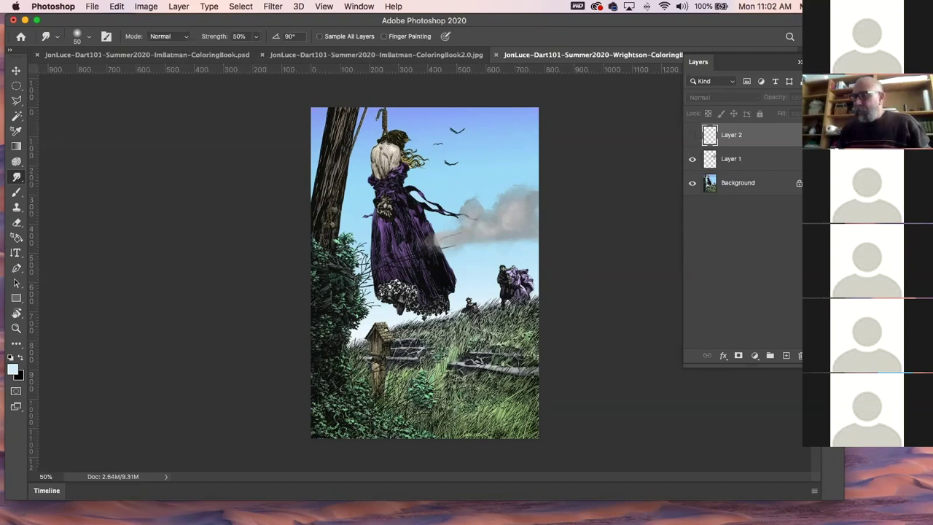
{"action": "left_click", "coordinate": [16, 71]}
{"action": "left_click", "coordinate": [514, 223]}
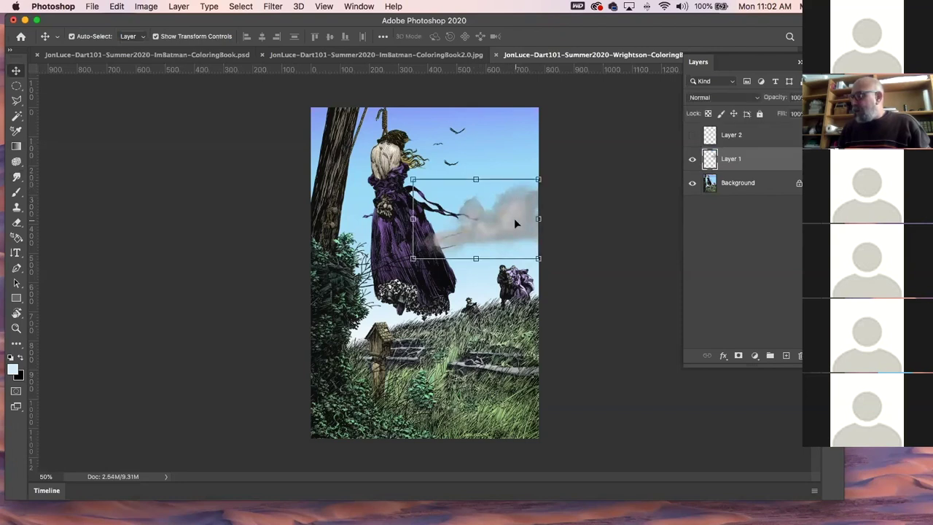
{"action": "left_click", "coordinate": [693, 135]}
{"action": "left_click", "coordinate": [771, 138]}
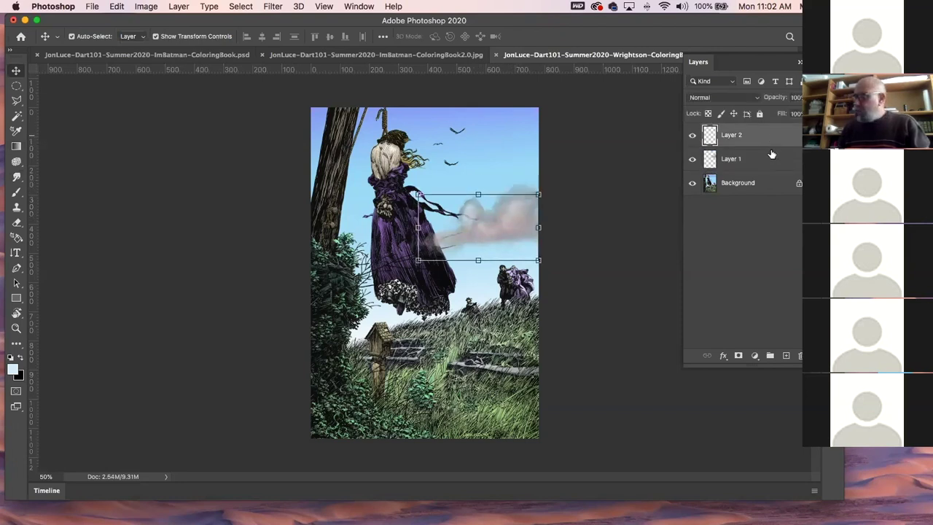
{"action": "left_click_drag", "start_coordinate": [774, 160], "coordinate": [799, 355]}
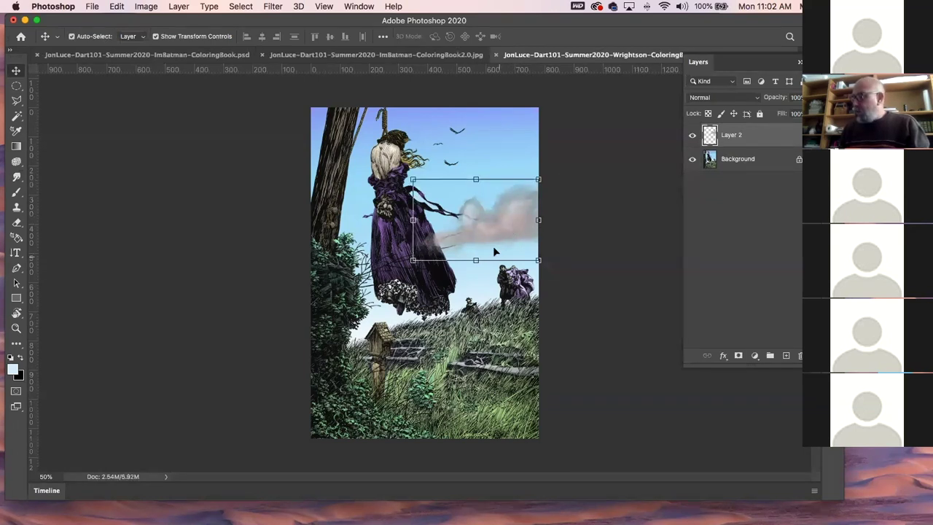
Enlarge the merged cloud and move it to the upper part of the sky
{"action": "left_click_drag", "start_coordinate": [475, 260], "coordinate": [460, 312]}
{"action": "key", "text": "Return"}
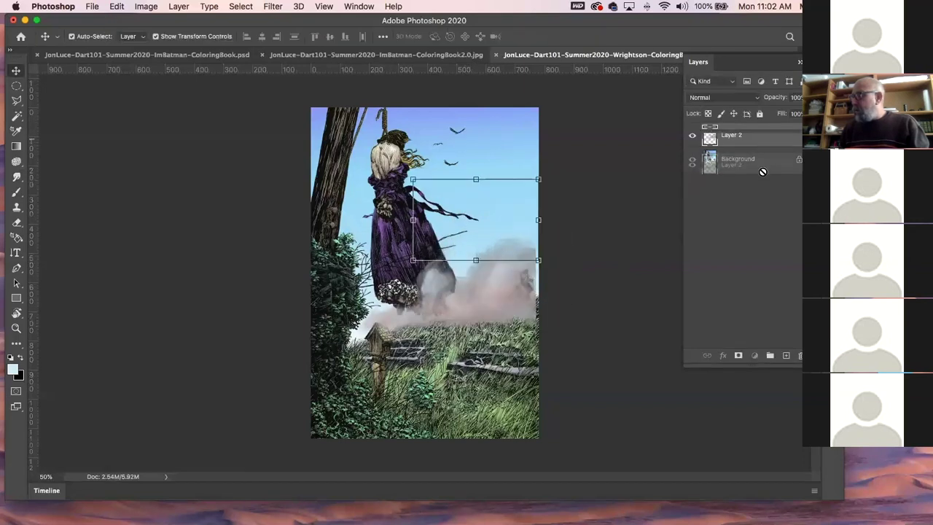
{"action": "left_click_drag", "start_coordinate": [496, 266], "coordinate": [511, 126]}
Duplicate the cloud layer, flip the copy horizontally, and position it over the tree trunk at the picture's left edge
{"action": "left_click_drag", "start_coordinate": [504, 177], "coordinate": [448, 268]}
{"action": "left_click", "coordinate": [116, 7]}
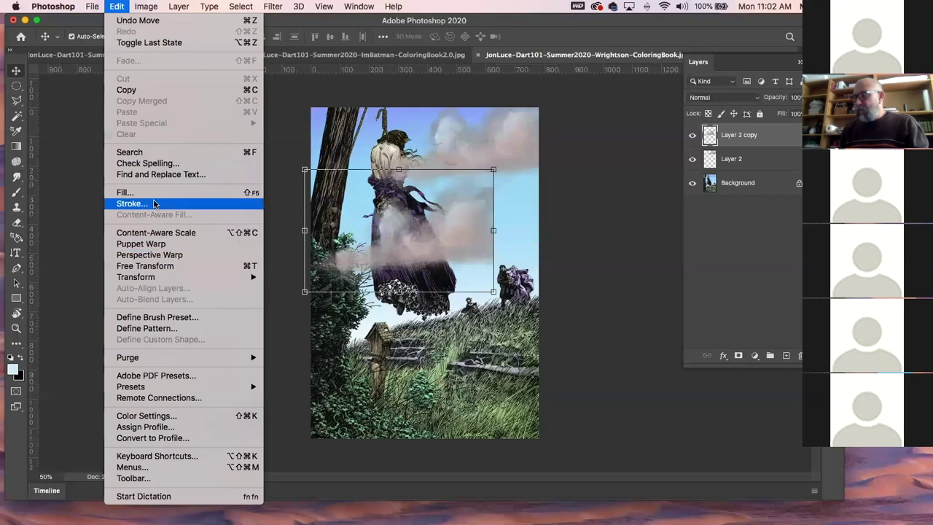
{"action": "mouse_move", "coordinate": [134, 277]}
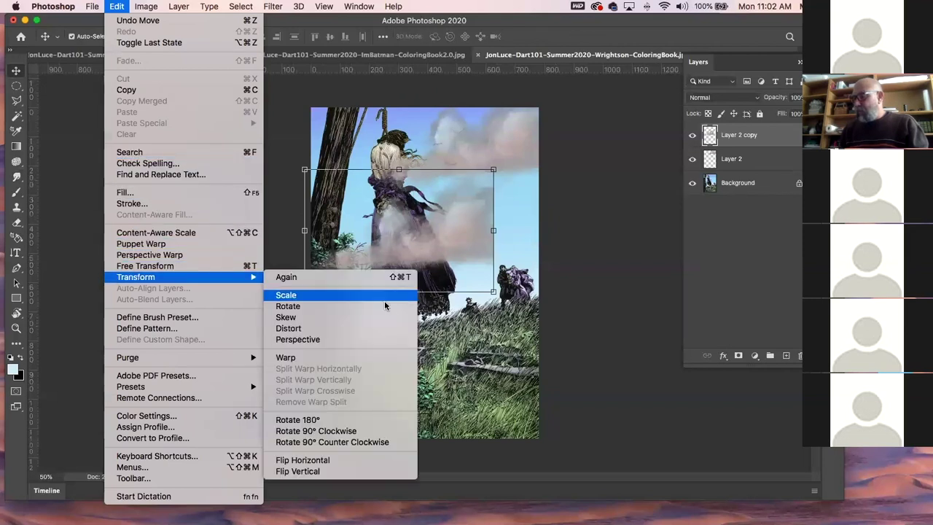
{"action": "left_click", "coordinate": [308, 460]}
{"action": "left_click_drag", "start_coordinate": [385, 241], "coordinate": [267, 188]}
{"action": "left_click", "coordinate": [294, 146]}
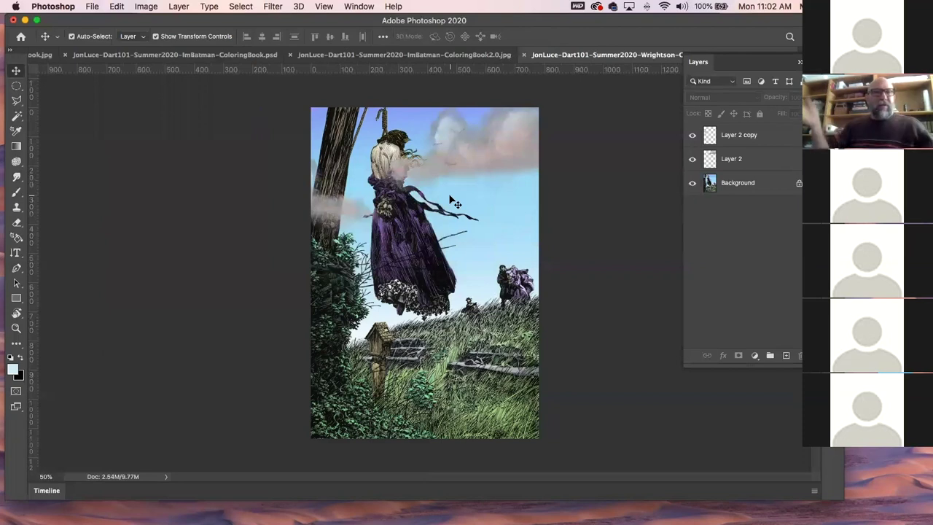
Delete both cloud layers, Layer 2 and Layer 2 copy, leaving only the Background layer
{"action": "left_click", "coordinate": [501, 150]}
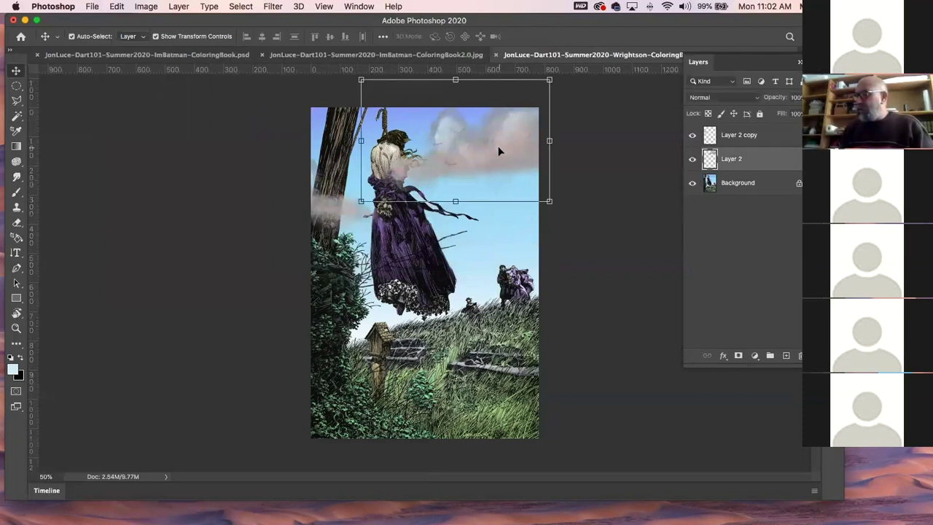
{"action": "key", "text": "ctrl+e"}
{"action": "left_click_drag", "start_coordinate": [485, 136], "coordinate": [320, 204]}
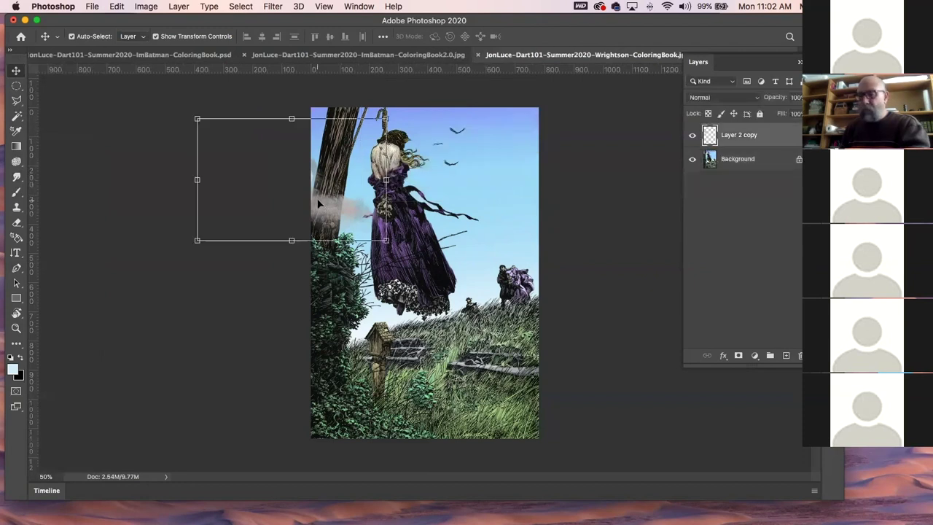
{"action": "key", "text": "ctrl+e"}
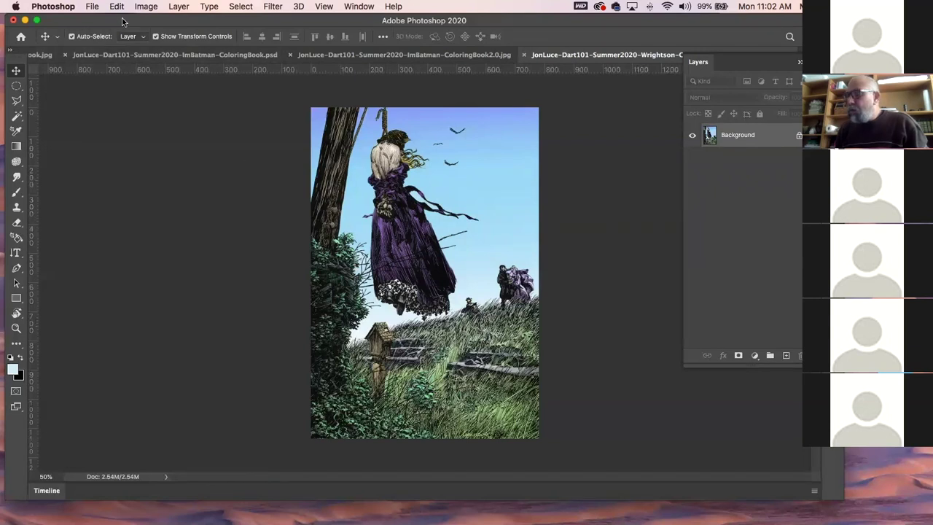
Close the student's remaining Hellboy, HaystackSunset, Wrightson and ImBatman documents
{"action": "left_click_drag", "start_coordinate": [151, 24], "coordinate": [98, 27]}
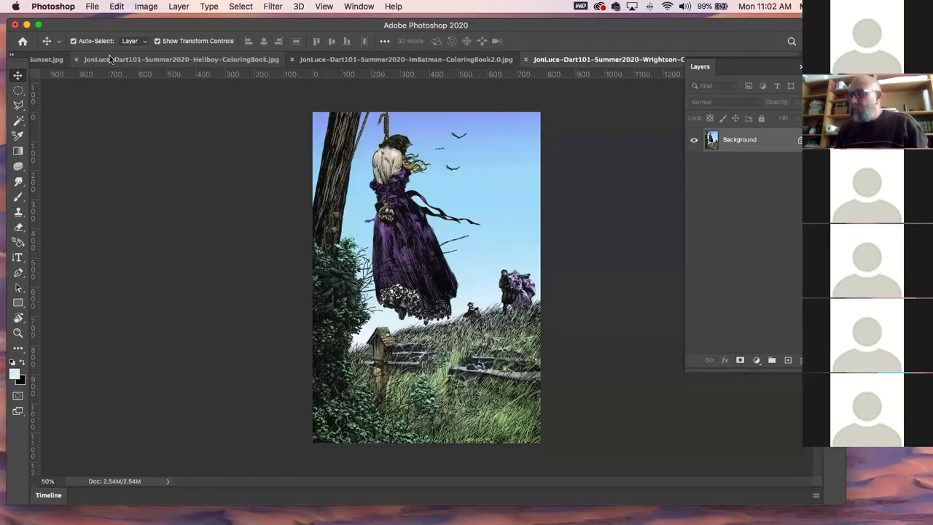
{"action": "left_click", "coordinate": [86, 58]}
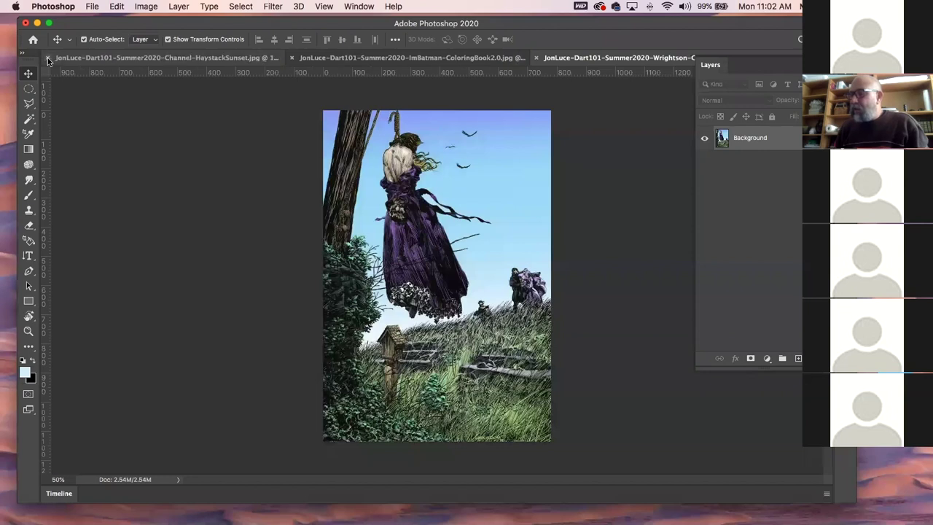
{"action": "left_click", "coordinate": [48, 58]}
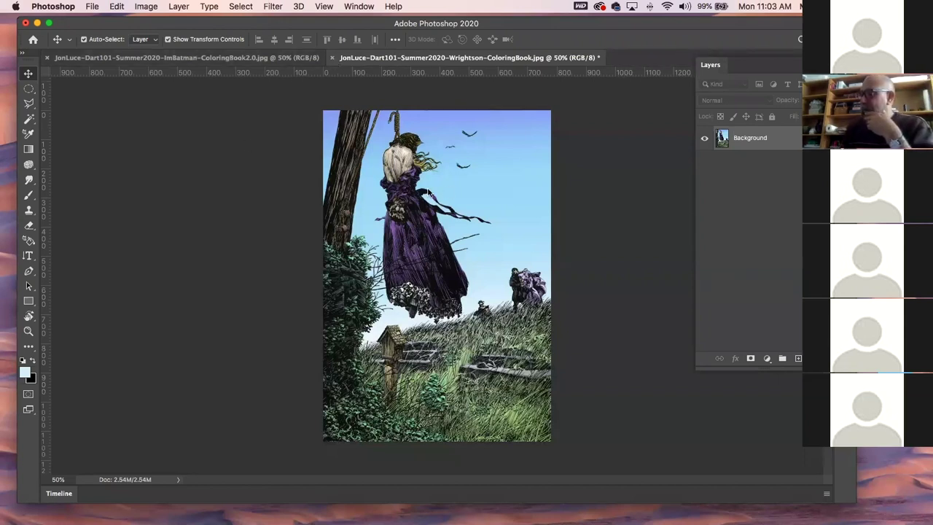
{"action": "key", "text": "super+w"}
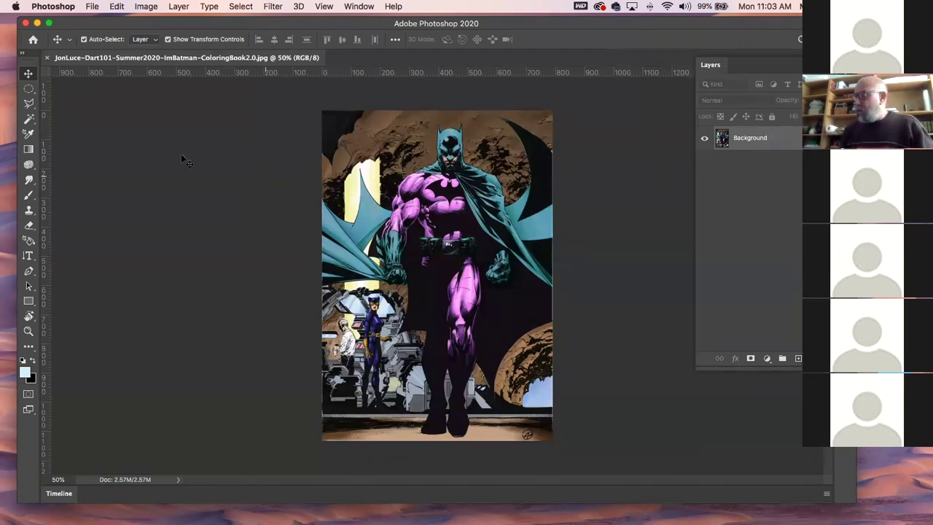
{"action": "left_click", "coordinate": [47, 58]}
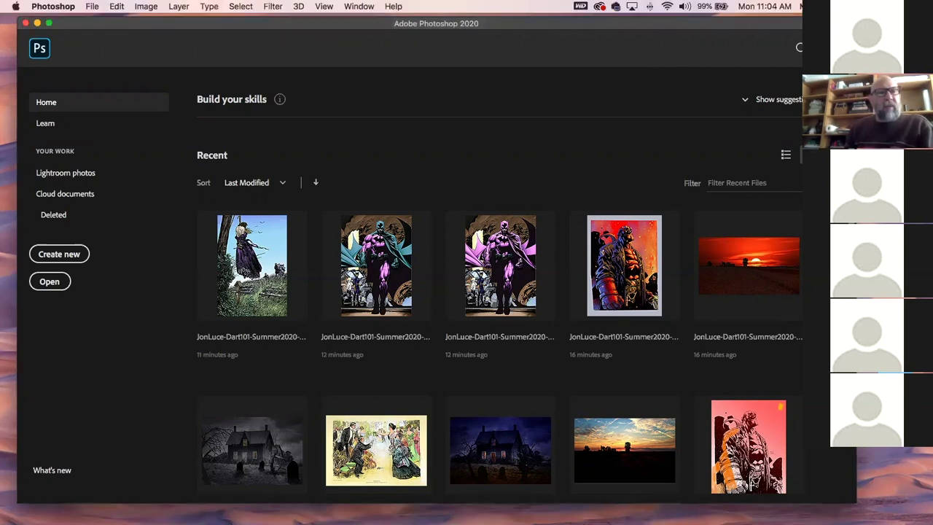
Open the next student's Scary Place and Hellboy Comic Painting PSD files, and close Scary Place after reviewing it
{"action": "left_click", "coordinate": [753, 481]}
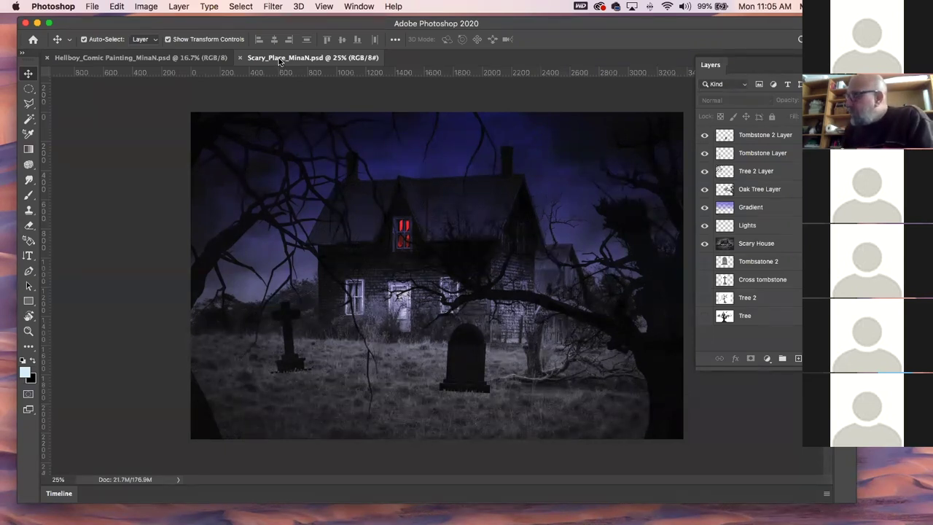
{"action": "left_click", "coordinate": [236, 58]}
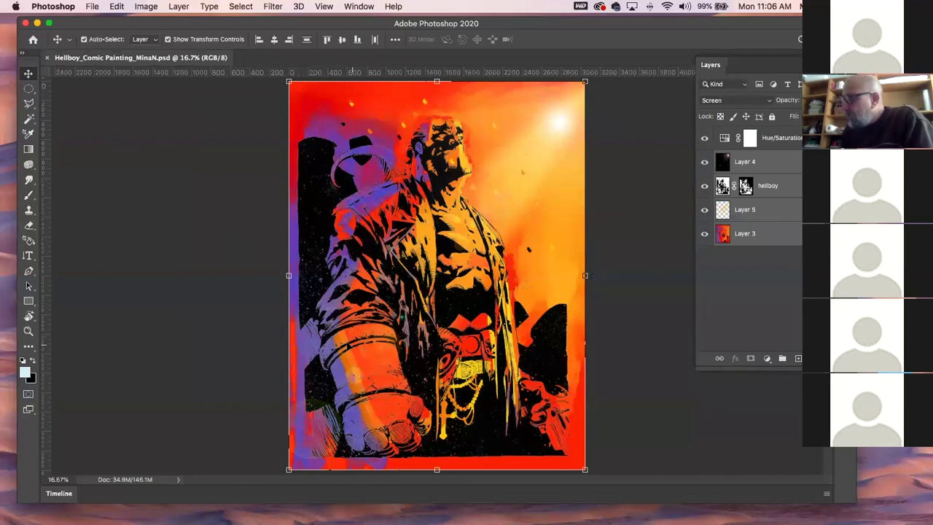
Select Layer 3 and toggle the hellboy line-art layer's visibility repeatedly to compare the painting with and without the linework
{"action": "left_click", "coordinate": [787, 238]}
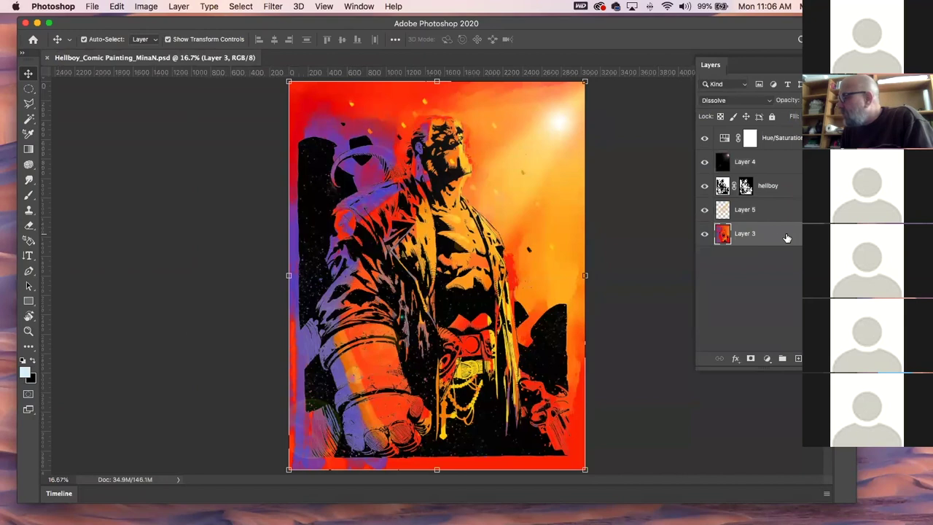
{"action": "left_click", "coordinate": [705, 186]}
{"action": "left_click", "coordinate": [704, 185]}
{"action": "left_click", "coordinate": [704, 186]}
{"action": "left_click", "coordinate": [705, 186]}
{"action": "left_click", "coordinate": [705, 186]}
{"action": "left_click", "coordinate": [705, 185]}
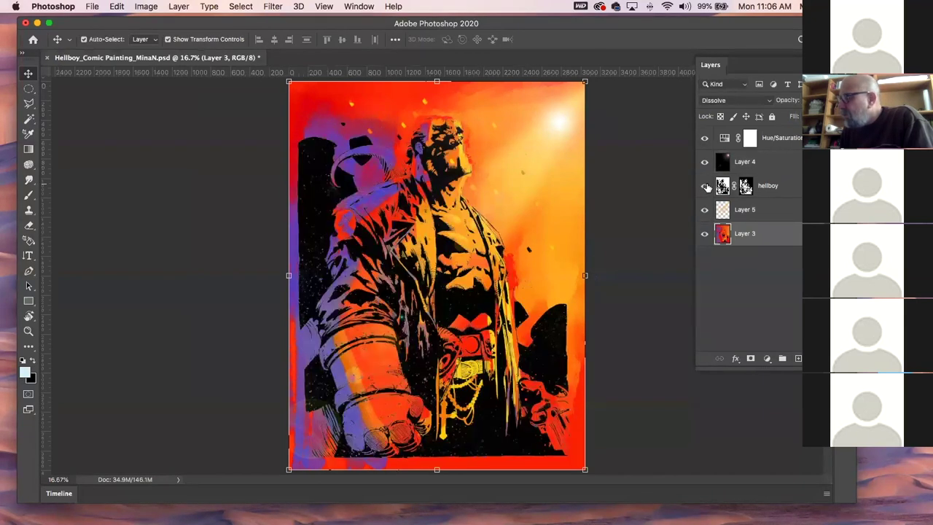
{"action": "left_click", "coordinate": [704, 185]}
{"action": "left_click", "coordinate": [705, 186]}
Hide Layer 5 and Layer 3, toggle Layer 4 to examine the lens flare and light beam, and show all layers again
{"action": "left_click", "coordinate": [705, 210]}
{"action": "left_click", "coordinate": [705, 233]}
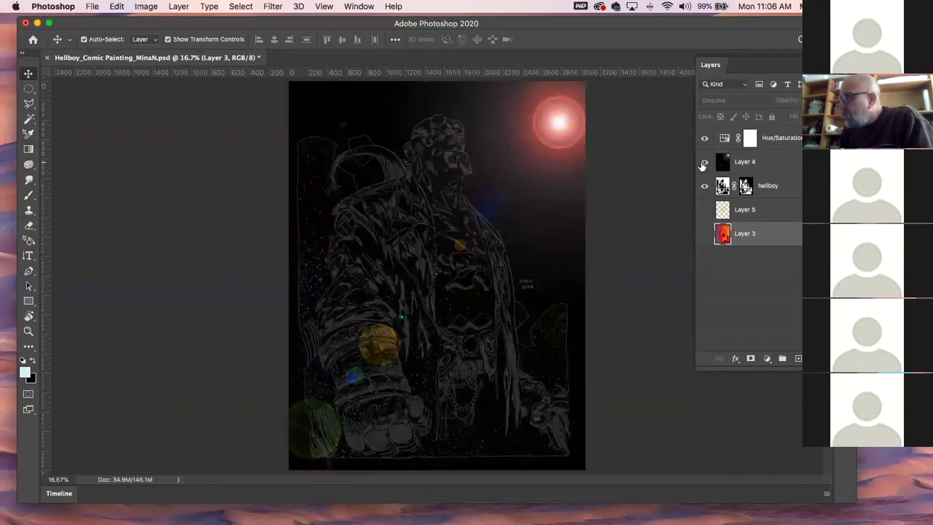
{"action": "left_click", "coordinate": [704, 162]}
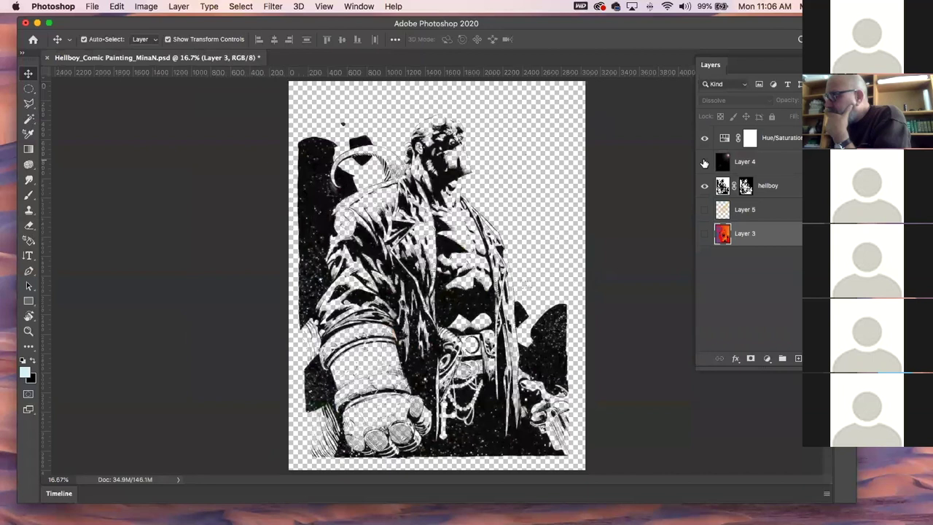
{"action": "left_click", "coordinate": [704, 162]}
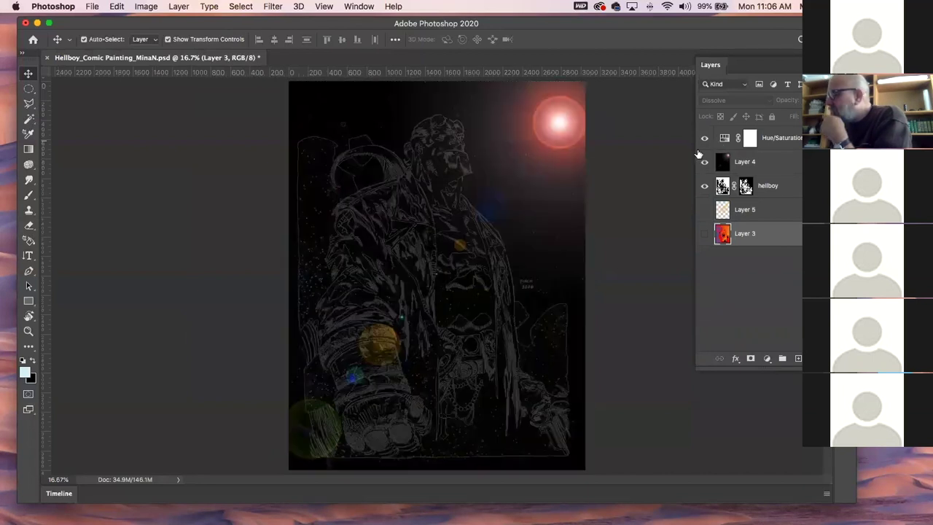
{"action": "left_click", "coordinate": [705, 163]}
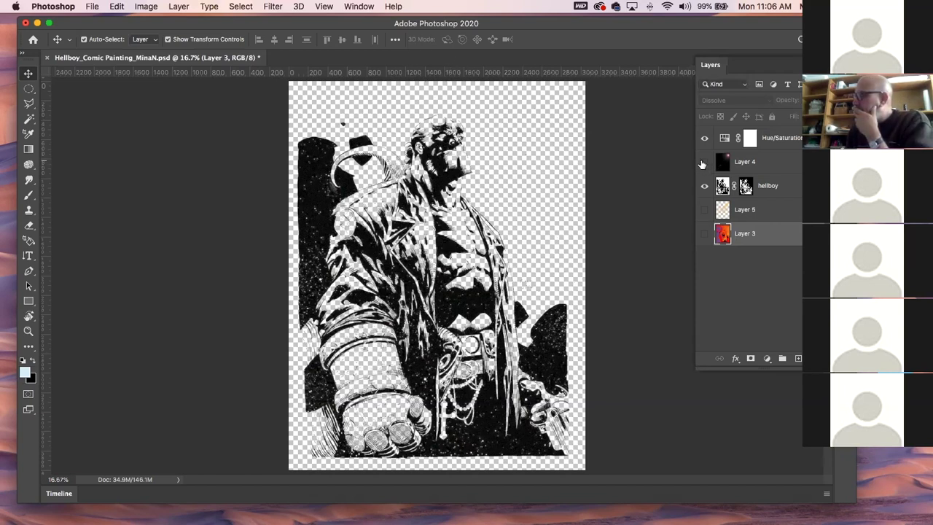
{"action": "left_click", "coordinate": [703, 162]}
{"action": "left_click", "coordinate": [703, 210]}
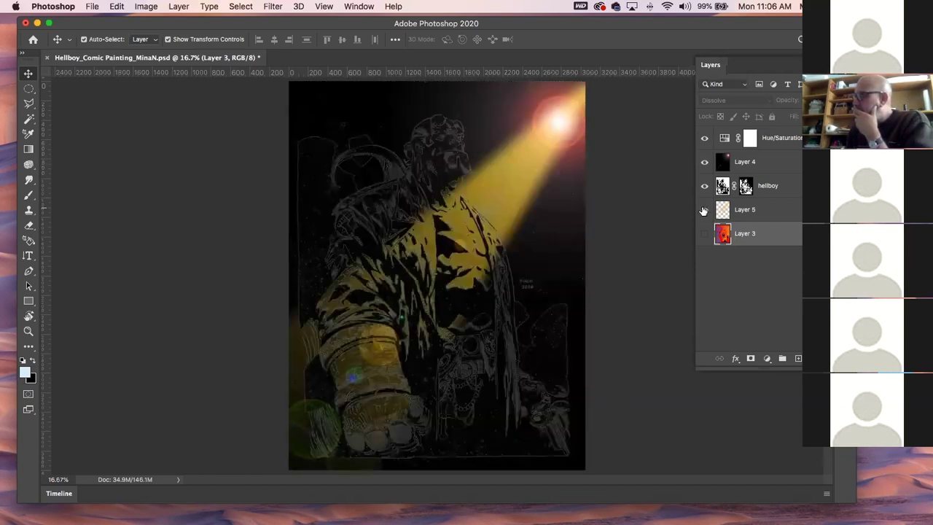
{"action": "left_click", "coordinate": [704, 234]}
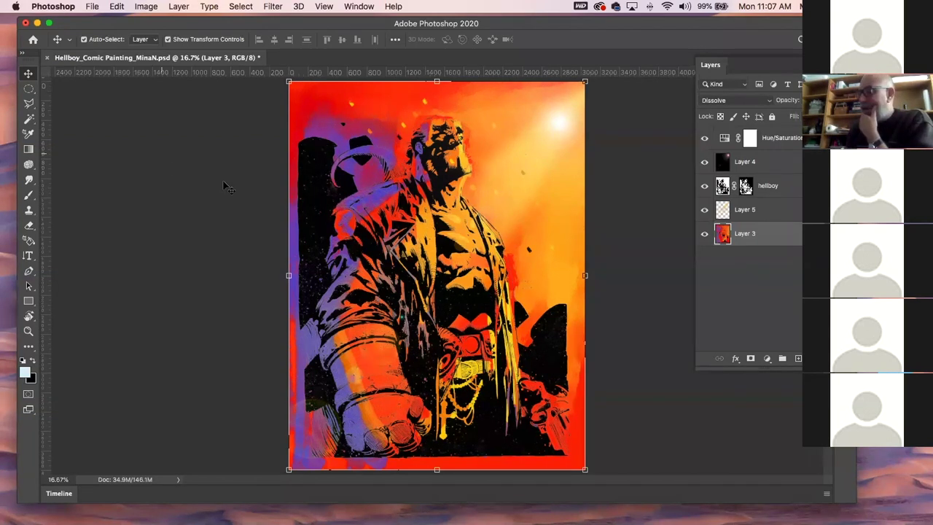
Deselect Layer 3 and switch to Chrome
{"action": "left_click", "coordinate": [188, 157]}
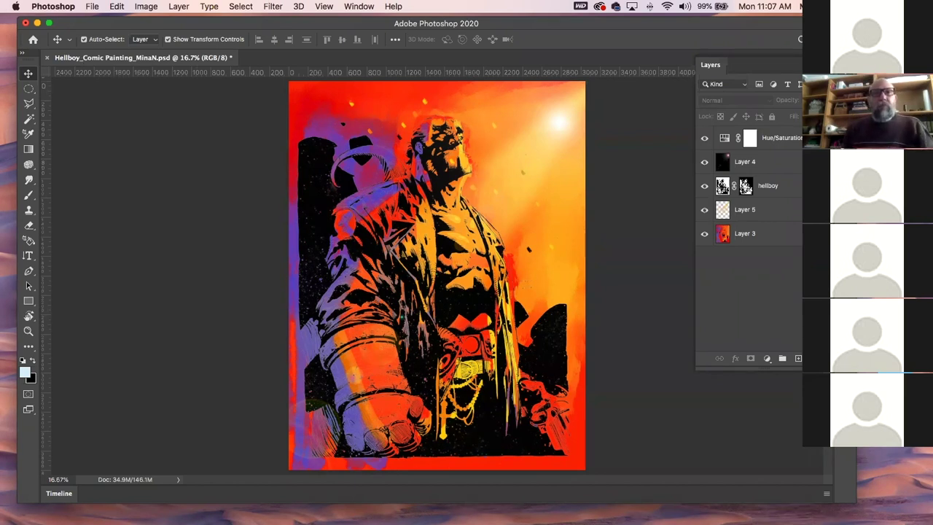
{"action": "key", "text": "super+Tab"}
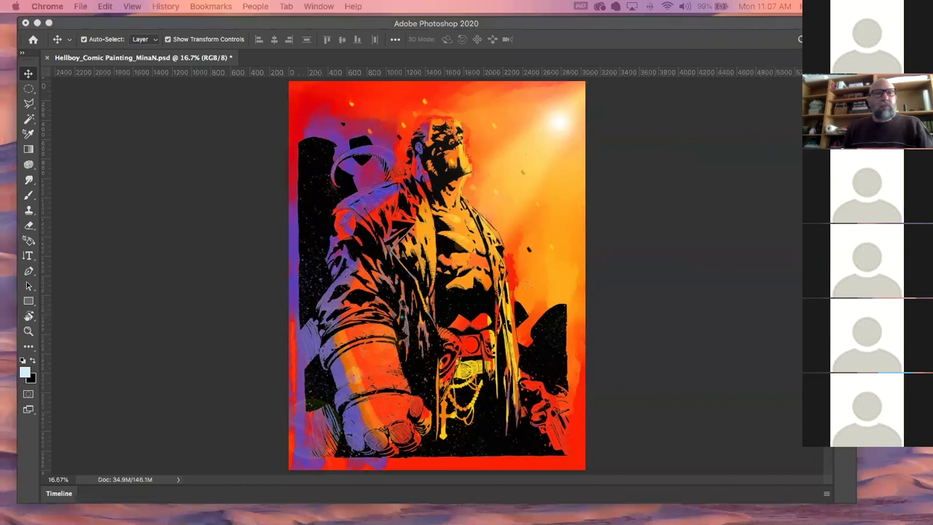
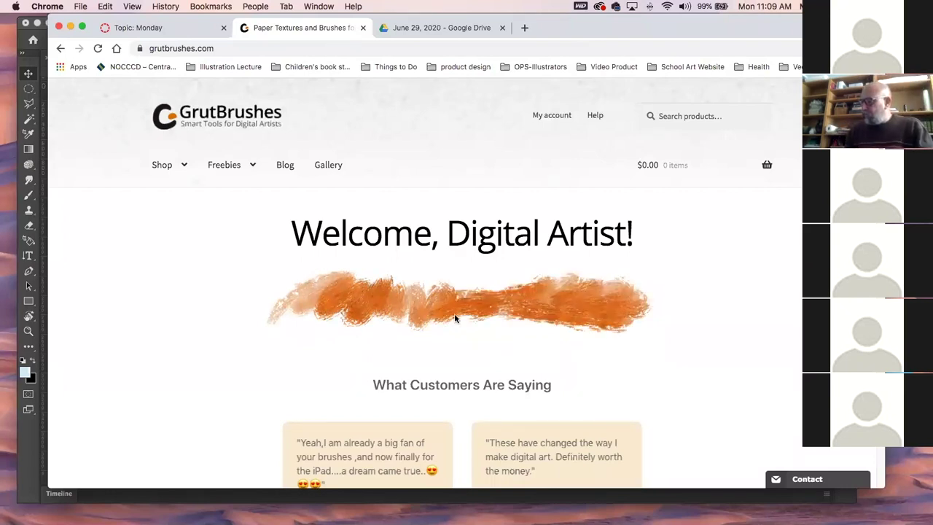
Look through the GrutBrushes homepage down to its Popular products, and minimize Chrome to return to Photoshop
{"action": "scroll", "coordinate": [454, 319], "scroll_direction": "down", "scroll_amount": 5}
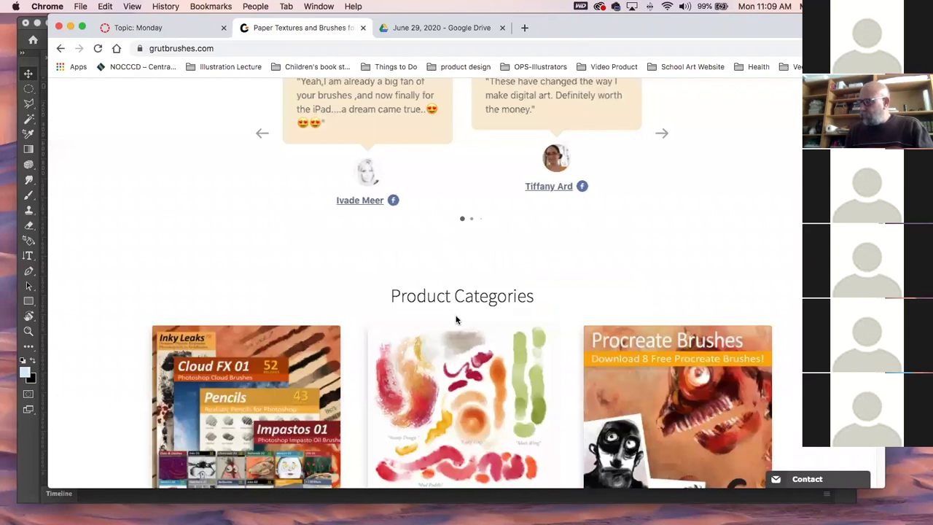
{"action": "scroll", "coordinate": [456, 319], "scroll_direction": "down", "scroll_amount": 10}
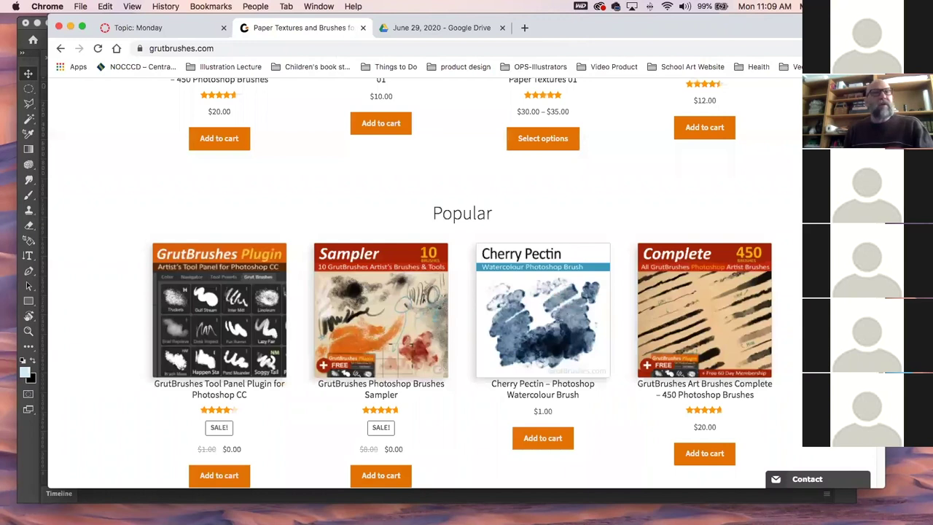
{"action": "key", "text": "super+m"}
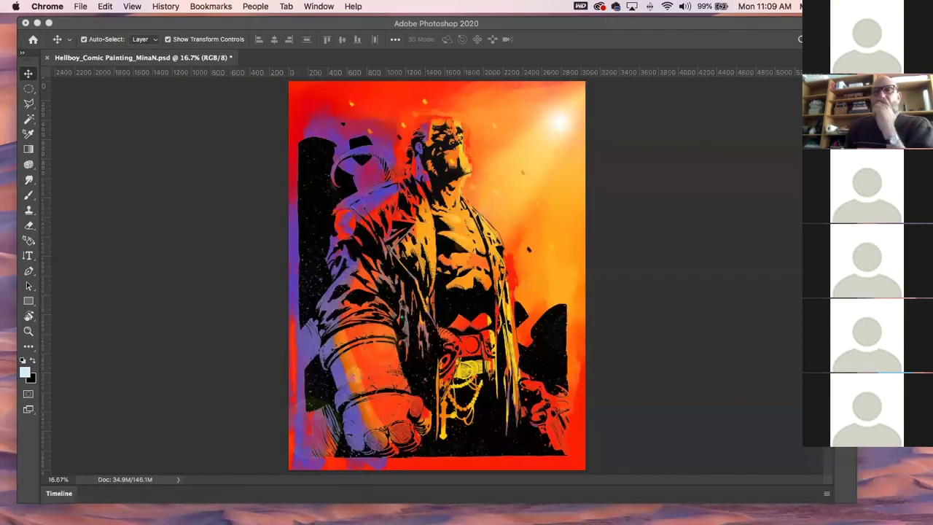
Close the Hellboy comic painting, and close the next student's sunset and halloween files
{"action": "left_click", "coordinate": [50, 60]}
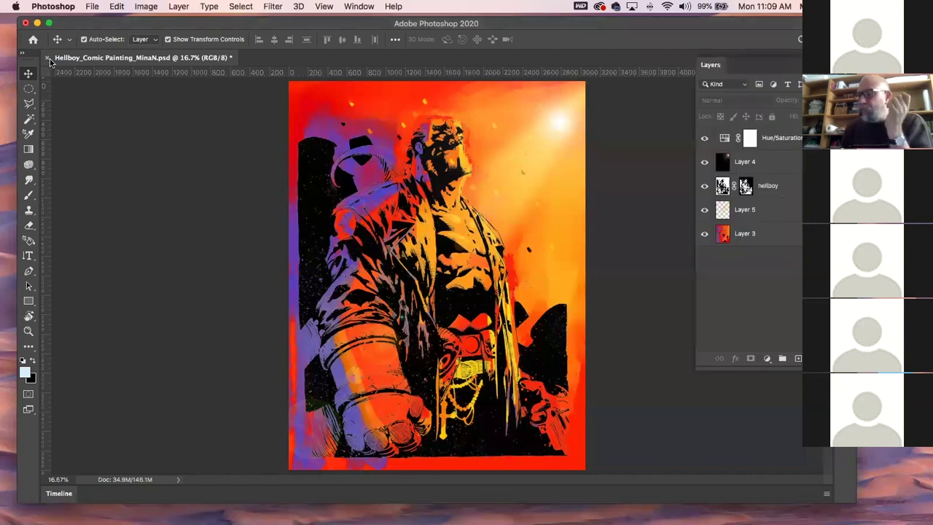
{"action": "left_click", "coordinate": [48, 59]}
{"action": "left_click", "coordinate": [433, 186]}
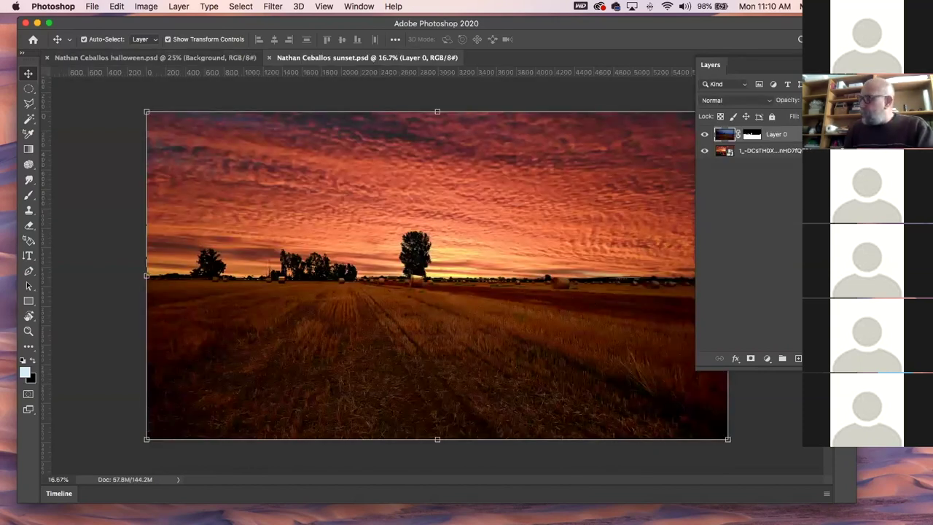
{"action": "left_click", "coordinate": [269, 58]}
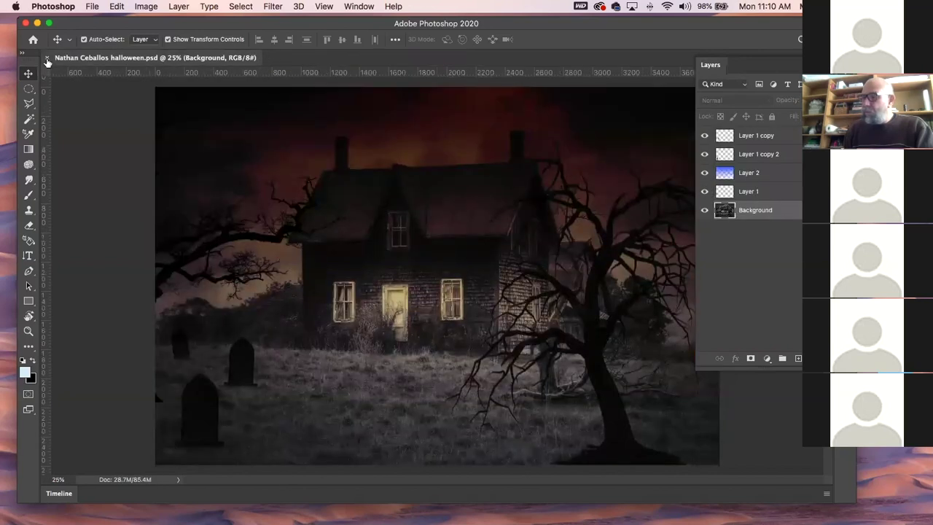
{"action": "left_click", "coordinate": [45, 58]}
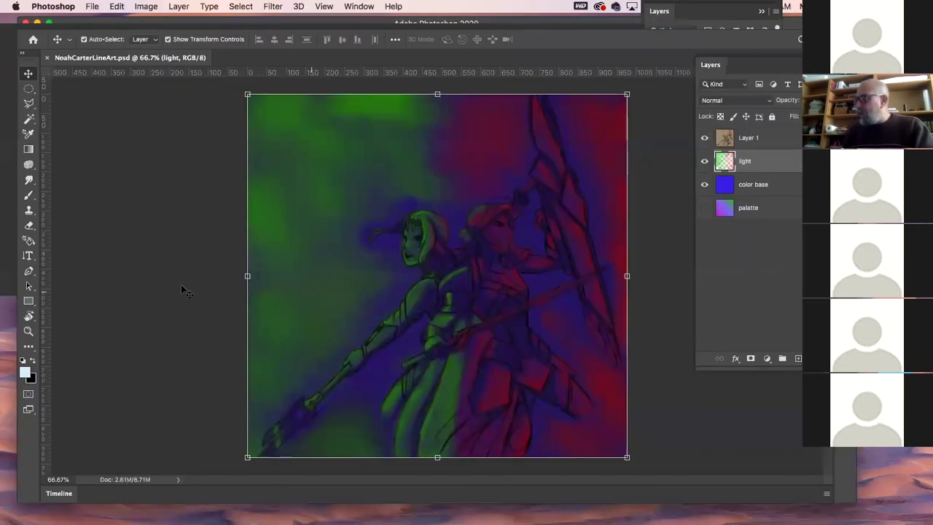
Deselect the light layer in the next student's line-art file and hide the layers to examine the drawing without its colours
{"action": "left_click", "coordinate": [182, 290]}
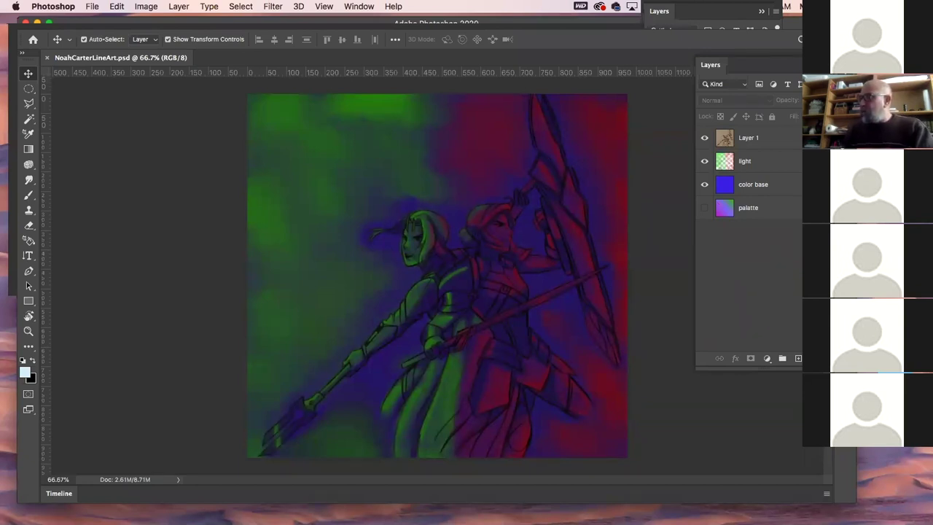
{"action": "left_click", "coordinate": [704, 162]}
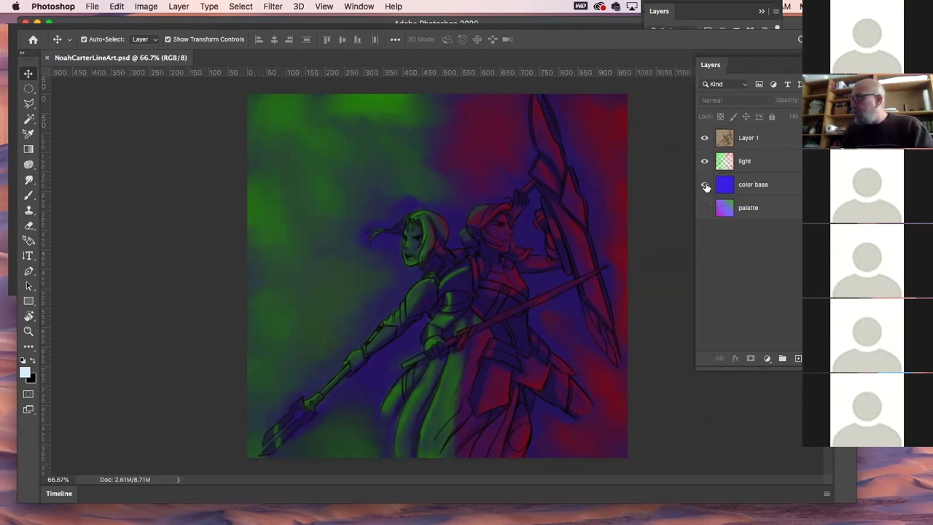
{"action": "left_click", "coordinate": [706, 211]}
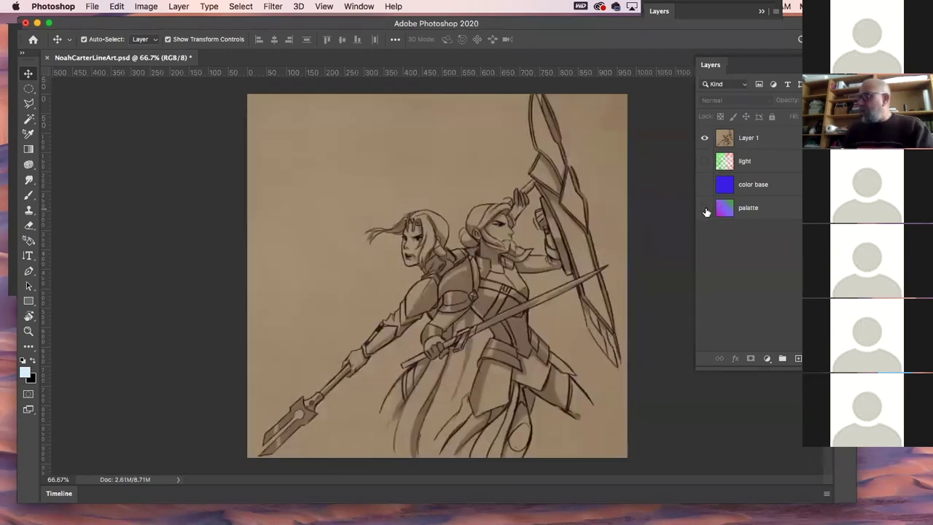
{"action": "left_click", "coordinate": [704, 138]}
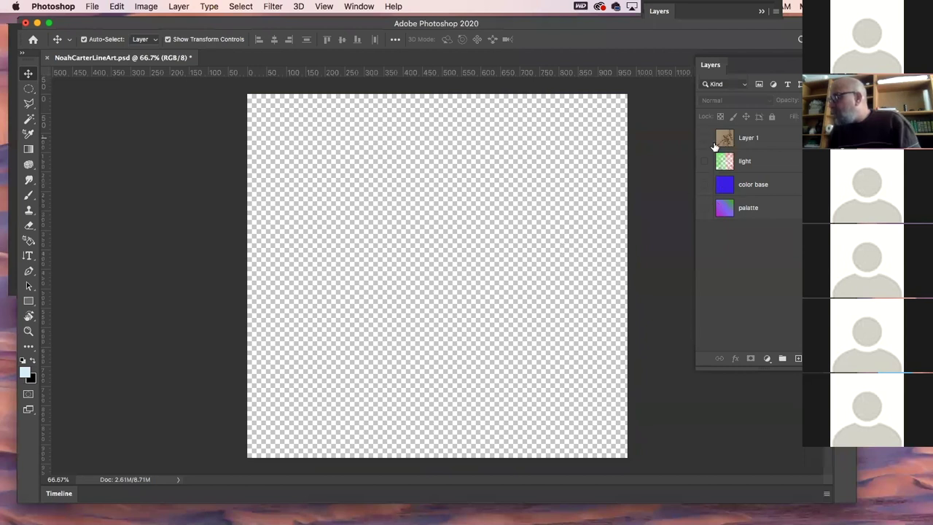
{"action": "key", "text": "super+comma"}
Check the blend modes of Layer 1, light and color base, and show the light, color base and palatte layers
{"action": "left_click", "coordinate": [772, 139]}
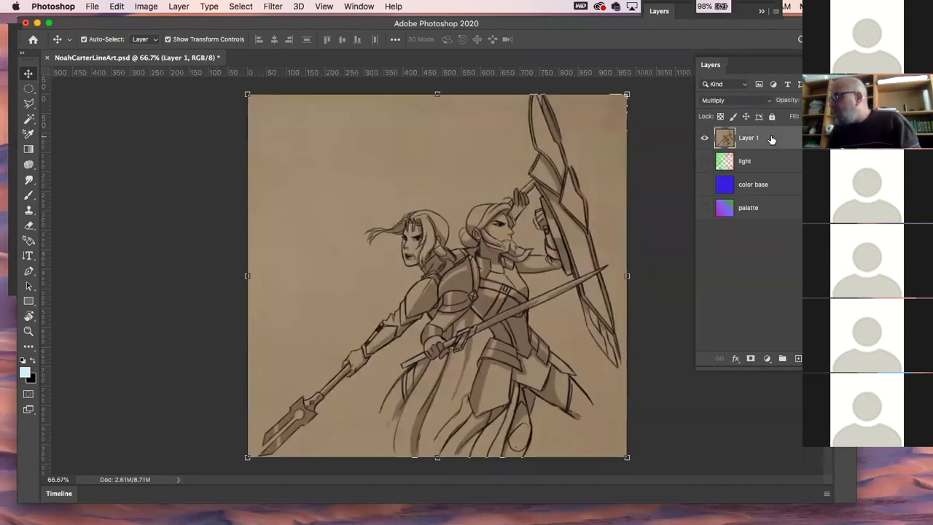
{"action": "left_click", "coordinate": [768, 164]}
{"action": "left_click", "coordinate": [770, 183]}
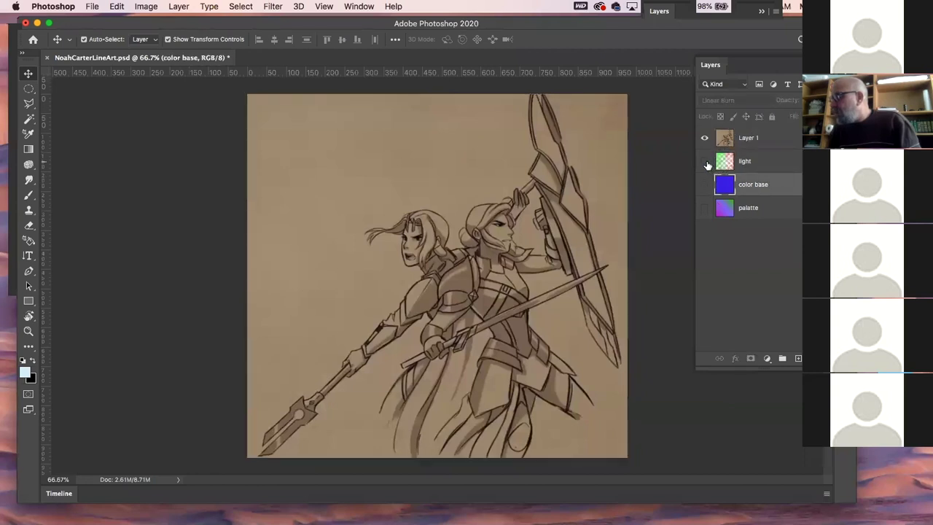
{"action": "left_click_drag", "start_coordinate": [706, 165], "coordinate": [704, 211]}
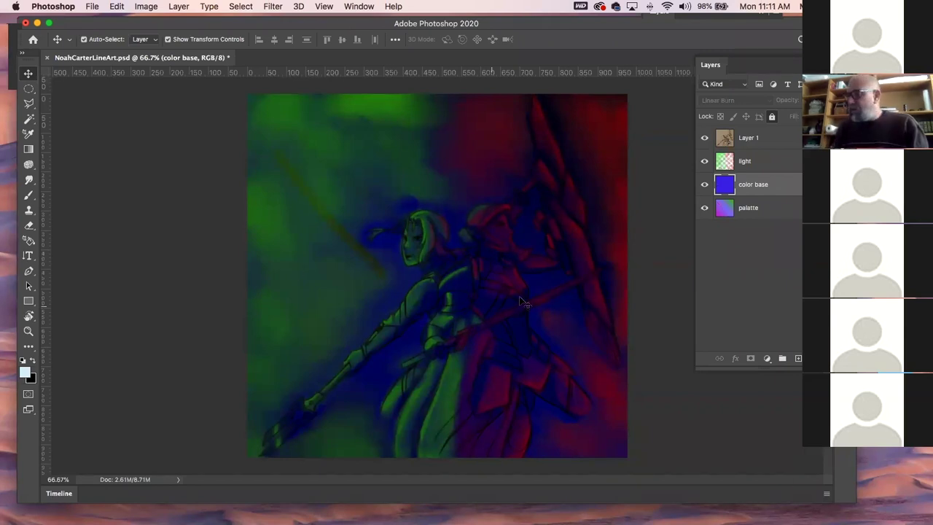
Move the Photoshop window aside to close the Finder Downloads window behind it, and reposition Photoshop so the whole Layers panel is visible
{"action": "left_click_drag", "start_coordinate": [340, 23], "coordinate": [349, 67]}
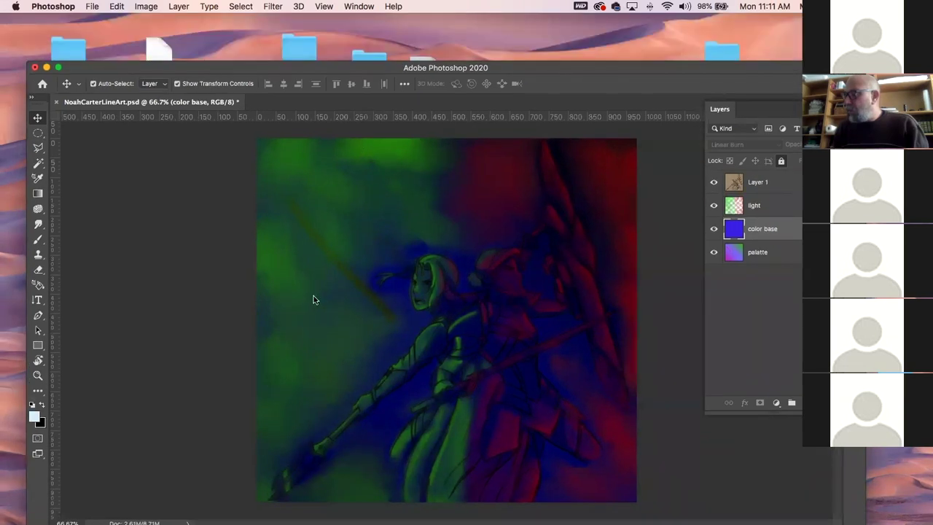
{"action": "left_click_drag", "start_coordinate": [262, 67], "coordinate": [245, 185]}
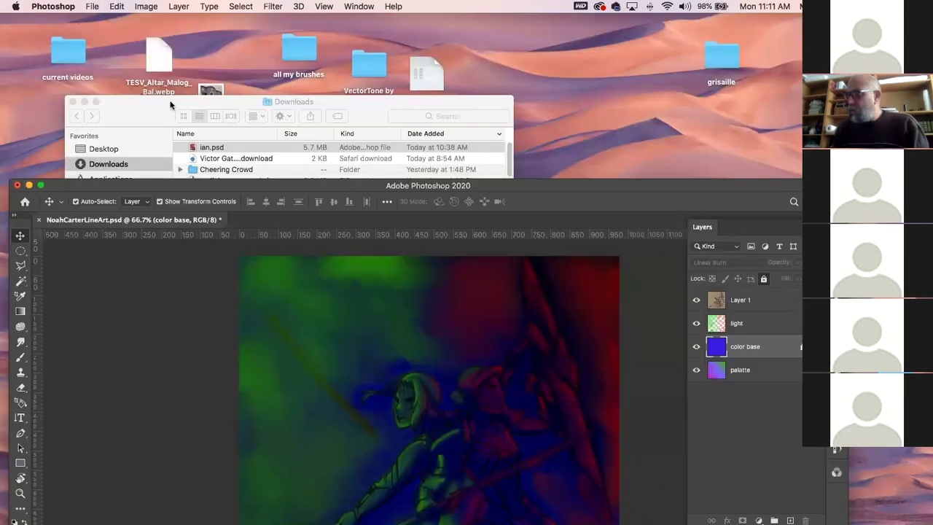
{"action": "left_click", "coordinate": [78, 103]}
{"action": "left_click", "coordinate": [73, 102]}
{"action": "left_click", "coordinate": [72, 6]}
{"action": "left_click", "coordinate": [78, 100]}
{"action": "left_click", "coordinate": [94, 191]}
{"action": "left_click_drag", "start_coordinate": [120, 192], "coordinate": [126, 160]}
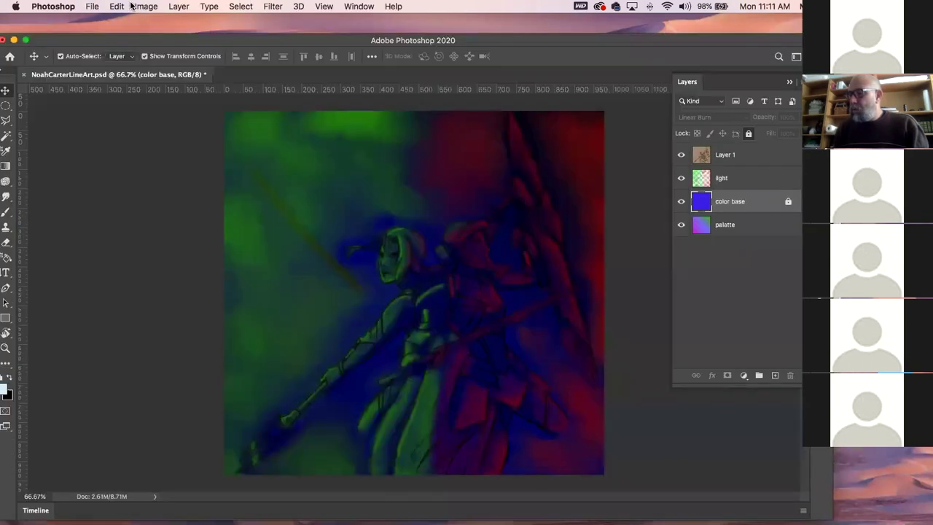
Unlock the color base layer and set its saturation to -51 with Hue/Saturation
{"action": "left_click", "coordinate": [146, 6]}
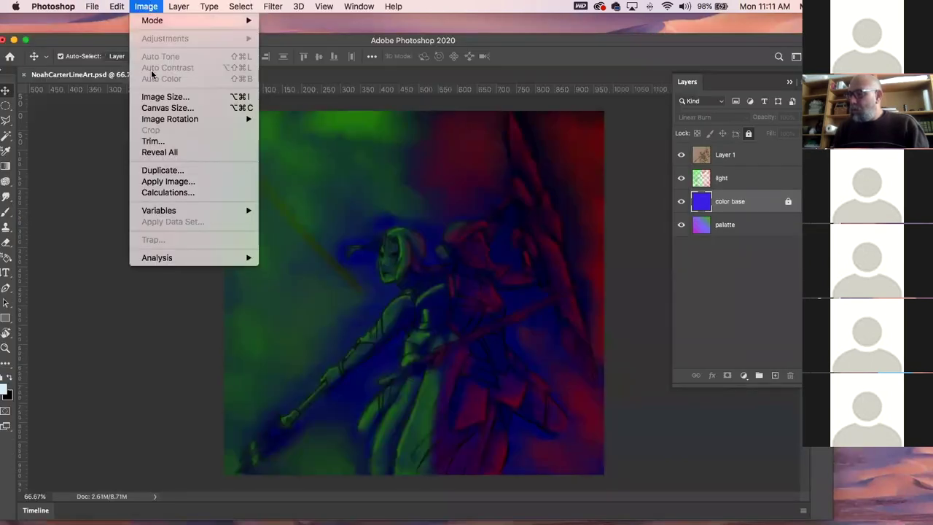
{"action": "left_click", "coordinate": [152, 6]}
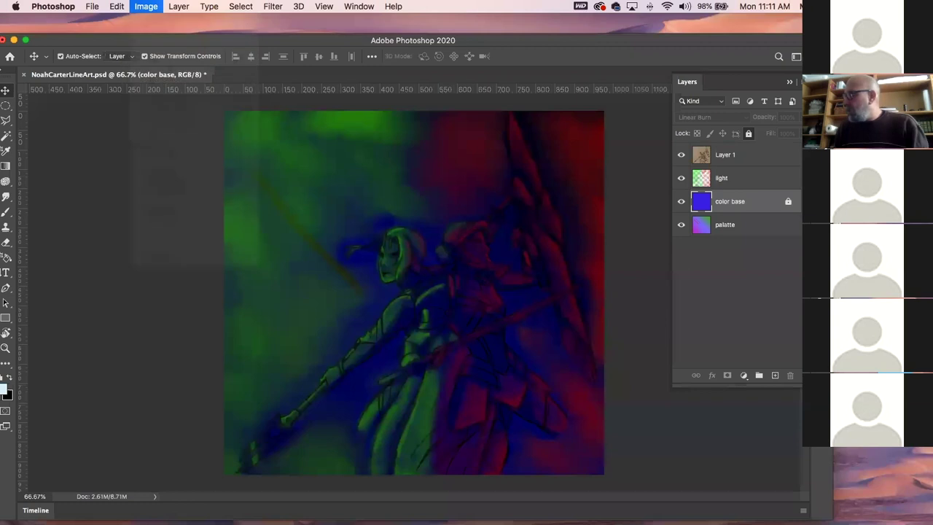
{"action": "left_click", "coordinate": [740, 156]}
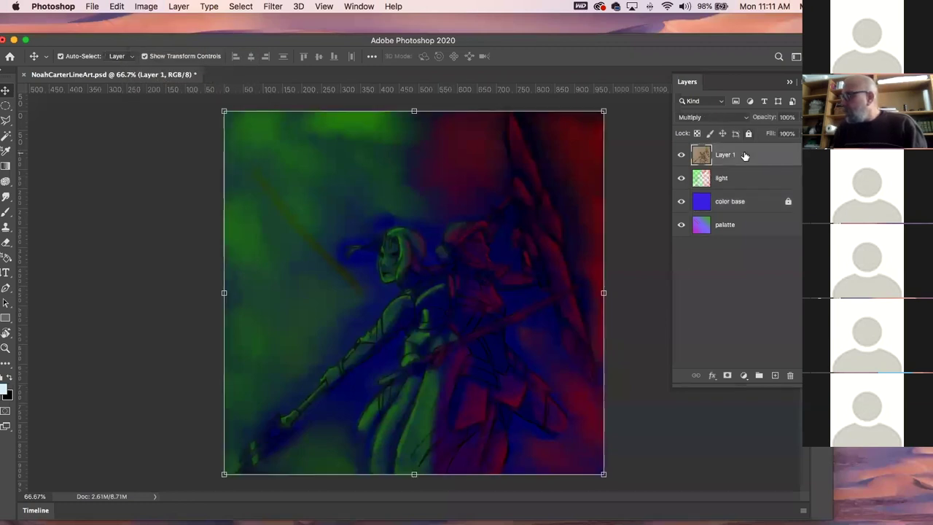
{"action": "left_click", "coordinate": [751, 212]}
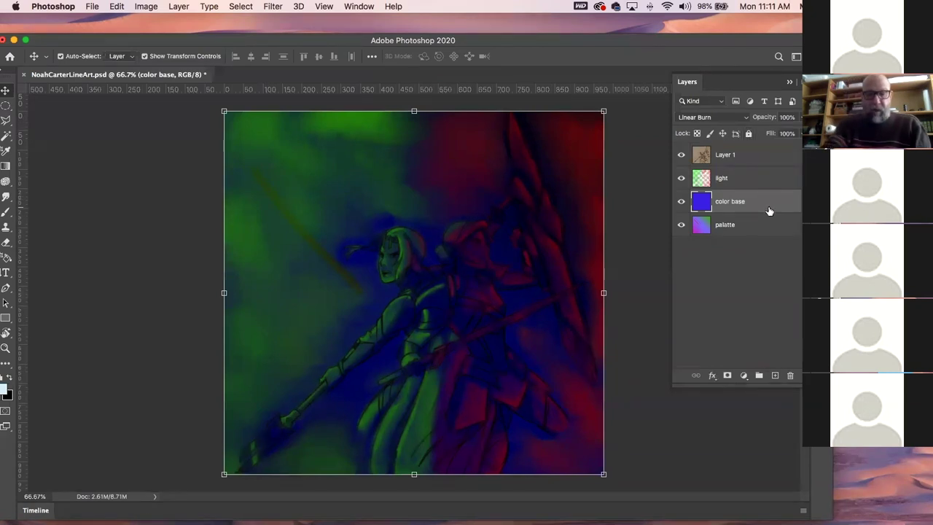
{"action": "key", "text": "super+u"}
{"action": "left_click_drag", "start_coordinate": [116, 341], "coordinate": [87, 342]}
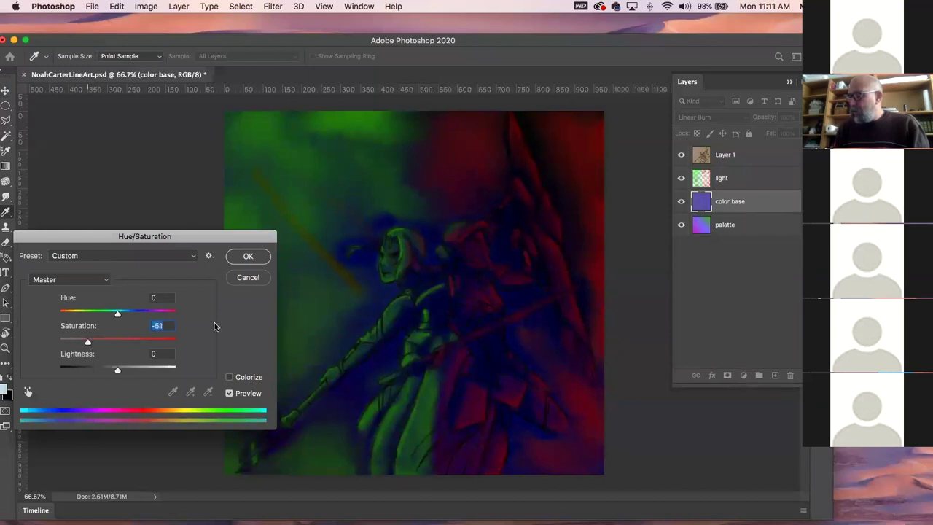
{"action": "left_click", "coordinate": [248, 257]}
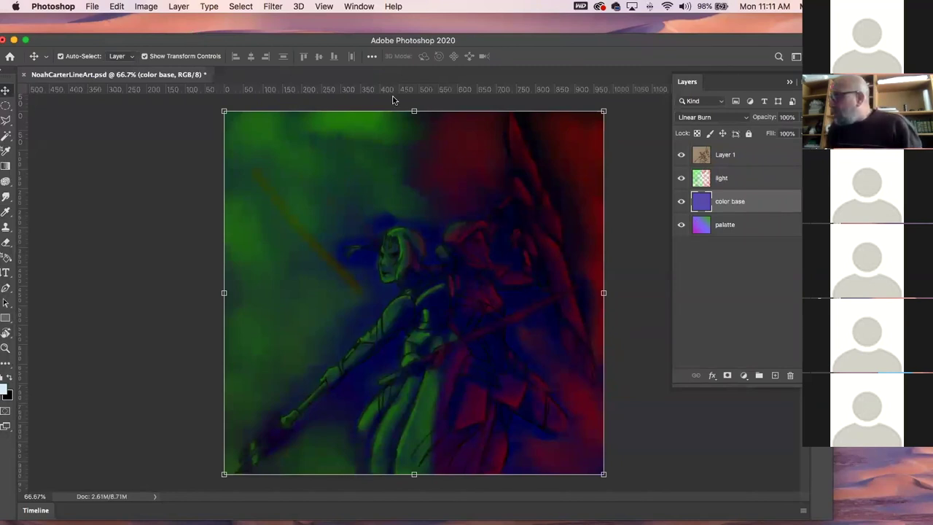
Toggle the light layer's visibility and compare the blend modes of the light layer and Layer 1
{"action": "left_click", "coordinate": [680, 179]}
{"action": "left_click", "coordinate": [681, 178]}
{"action": "left_click", "coordinate": [761, 184]}
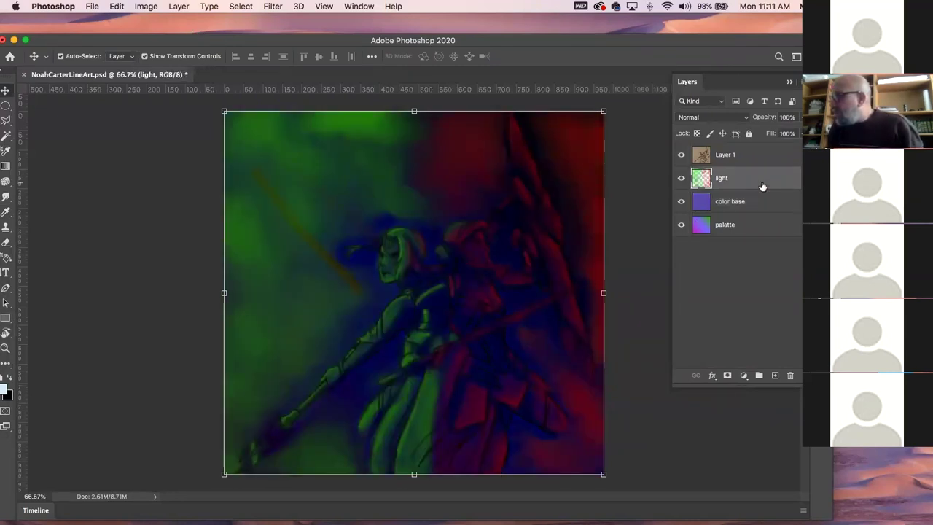
{"action": "left_click", "coordinate": [732, 156]}
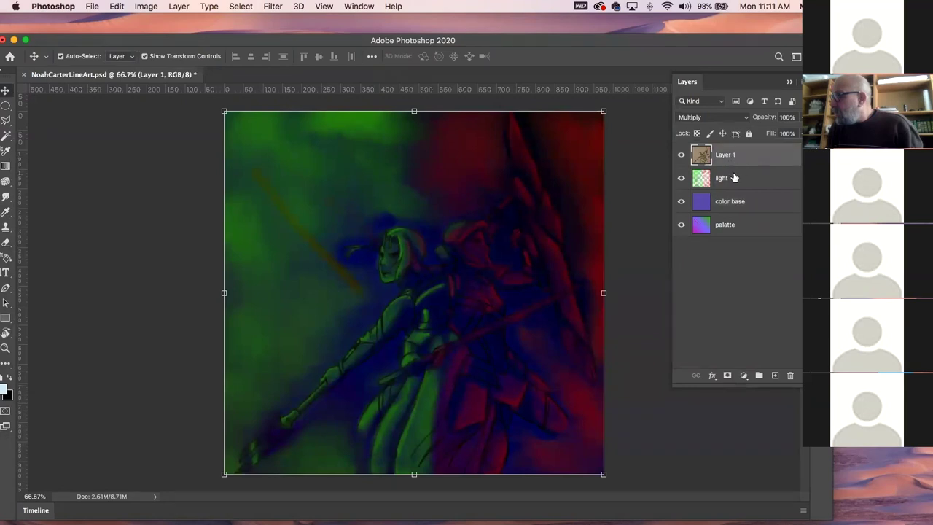
{"action": "left_click", "coordinate": [732, 178]}
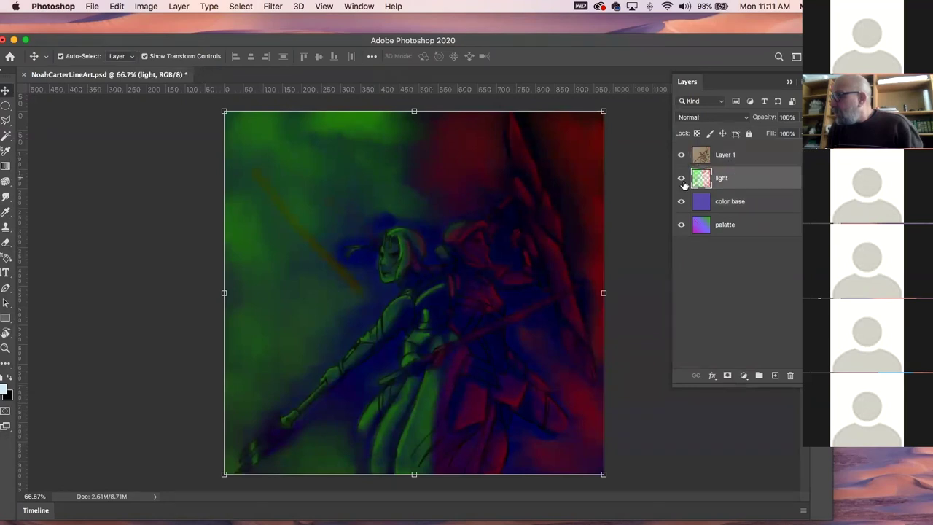
{"action": "left_click", "coordinate": [746, 157]}
Toggle the light, color base and palatte layers to compare with the line art, leaving only Layer 1 visible
{"action": "left_click_drag", "start_coordinate": [680, 181], "coordinate": [679, 227]}
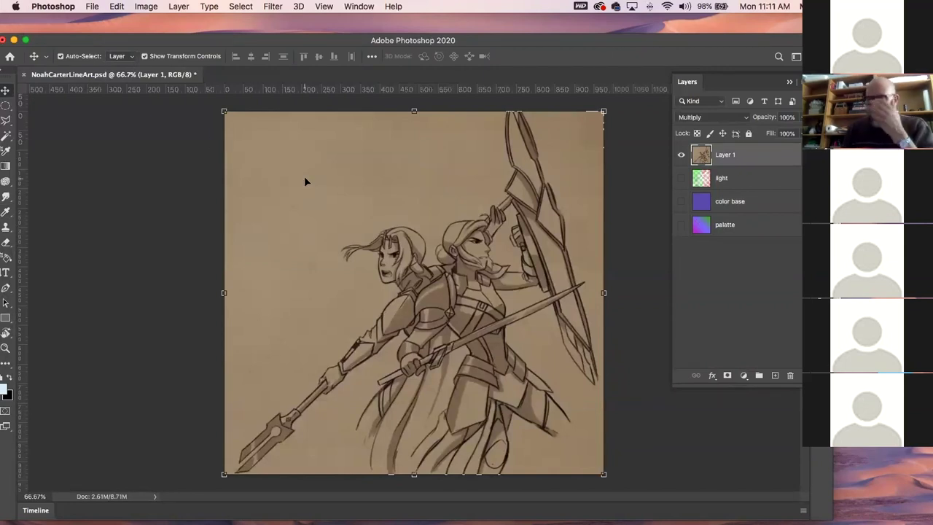
{"action": "left_click", "coordinate": [681, 178]}
{"action": "left_click", "coordinate": [681, 201]}
{"action": "left_click", "coordinate": [681, 225]}
{"action": "left_click", "coordinate": [681, 225]}
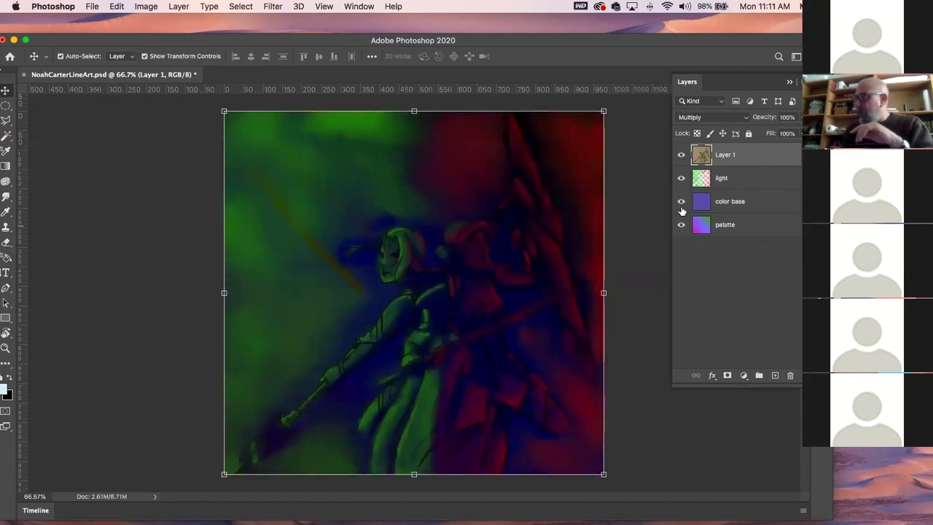
{"action": "left_click", "coordinate": [680, 201]}
{"action": "left_click", "coordinate": [680, 178]}
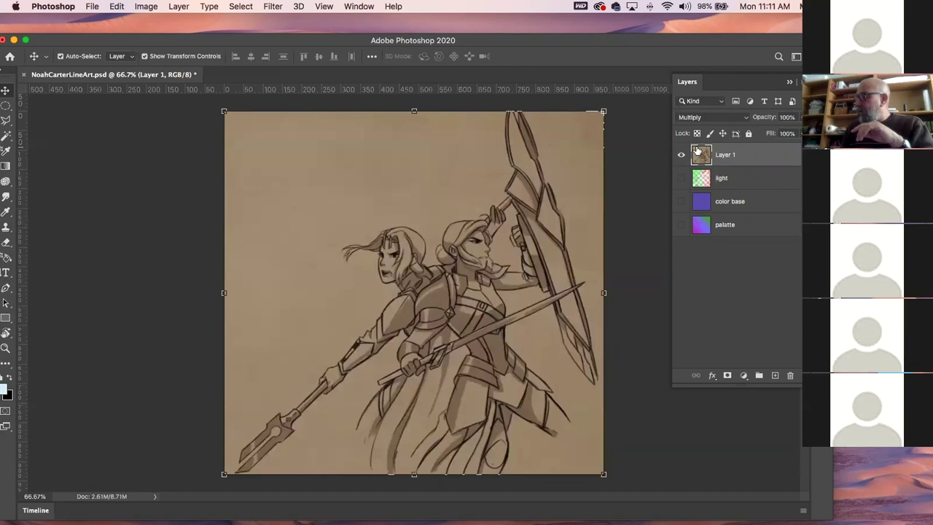
Duplicate Layer 1 with the original hidden, and fully desaturate the copy using Hue/Saturation
{"action": "left_click_drag", "start_coordinate": [747, 166], "coordinate": [774, 374]}
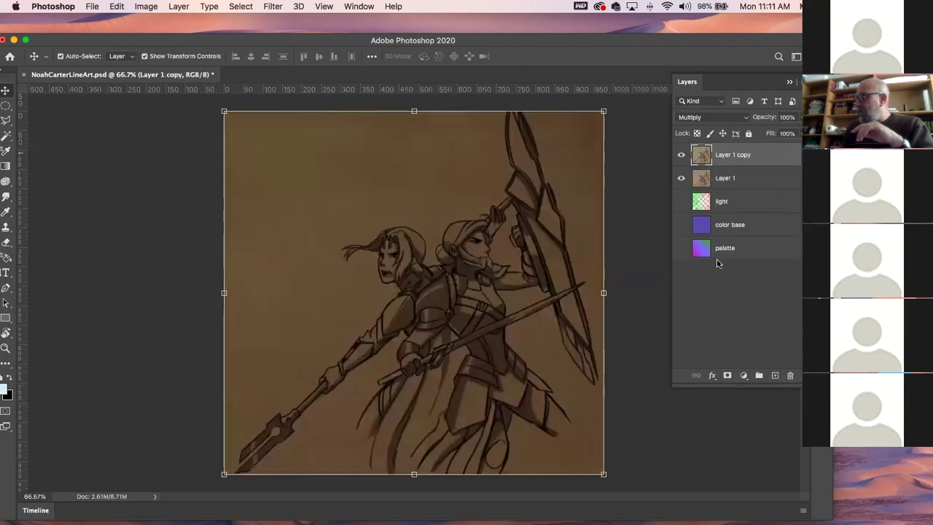
{"action": "left_click", "coordinate": [680, 177]}
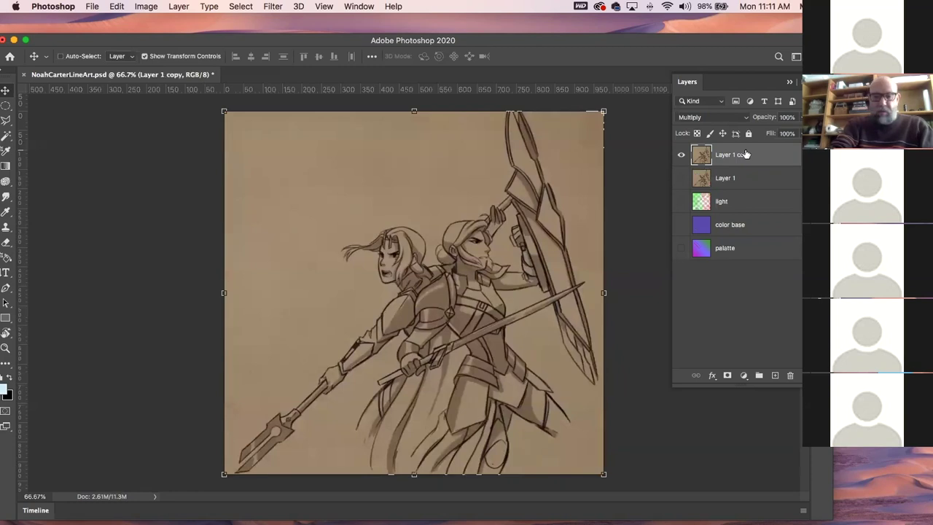
{"action": "key", "text": "super+u"}
{"action": "left_click_drag", "start_coordinate": [118, 343], "coordinate": [59, 342]}
{"action": "left_click", "coordinate": [248, 255]}
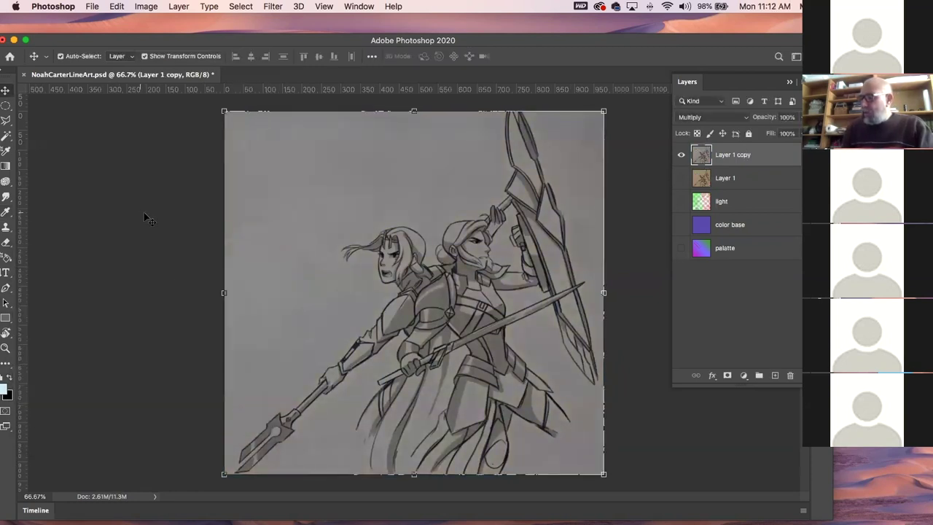
Whiten the paper of the desaturated Layer 1 copy with Levels, sampling the gray background as the white point
{"action": "key", "text": "super+l"}
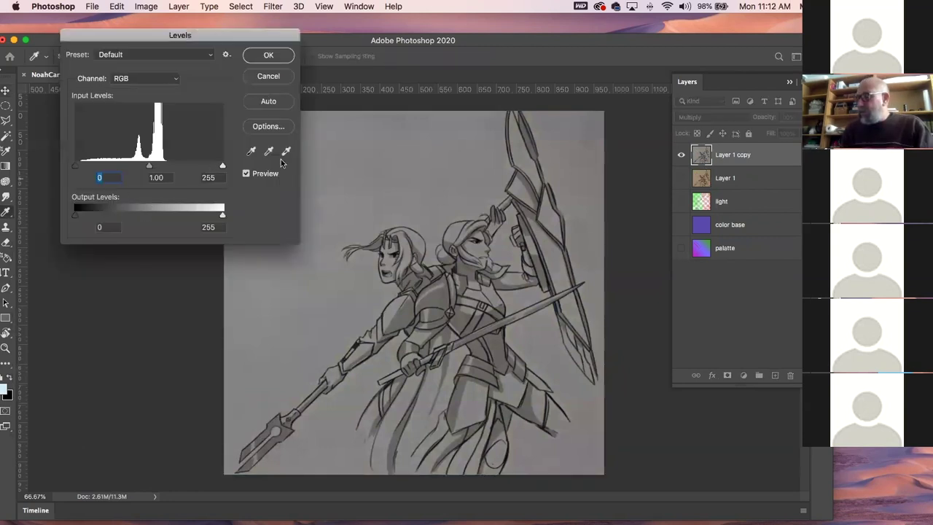
{"action": "left_click", "coordinate": [286, 150]}
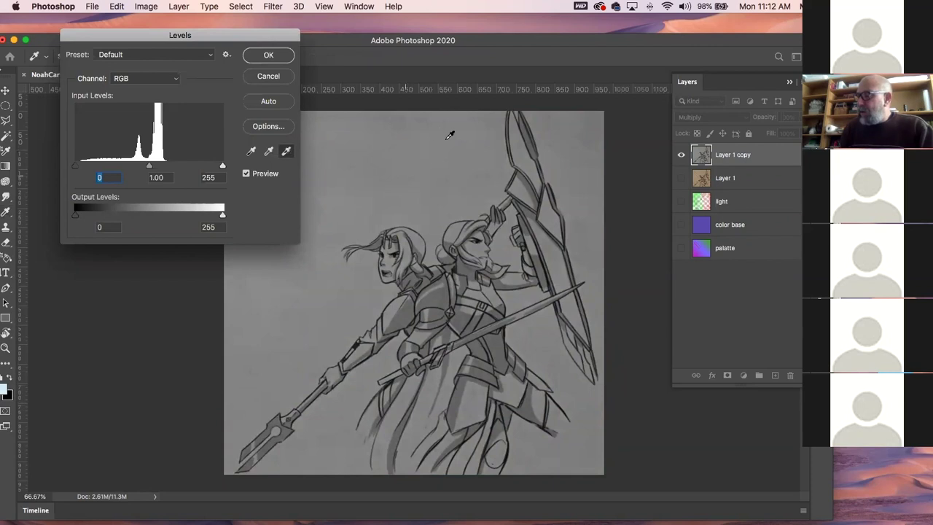
{"action": "left_click", "coordinate": [409, 149]}
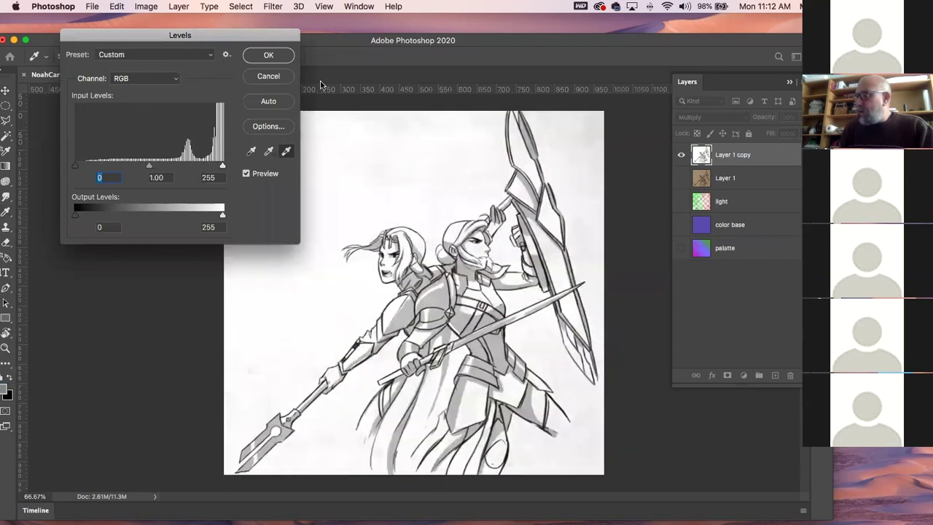
{"action": "left_click", "coordinate": [266, 55]}
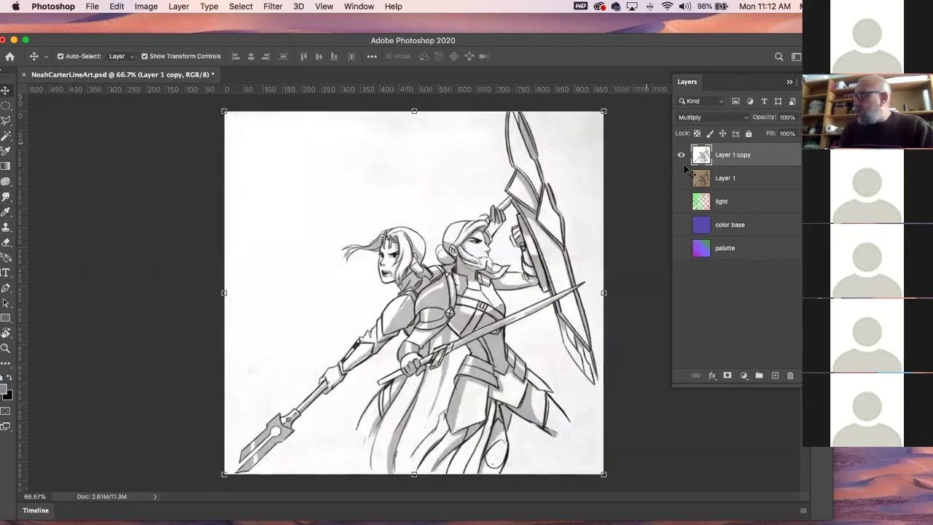
Keep Layer 1 copy set to Multiply over the visible light and color base layers, checking palatte but leaving it hidden
{"action": "left_click", "coordinate": [720, 118]}
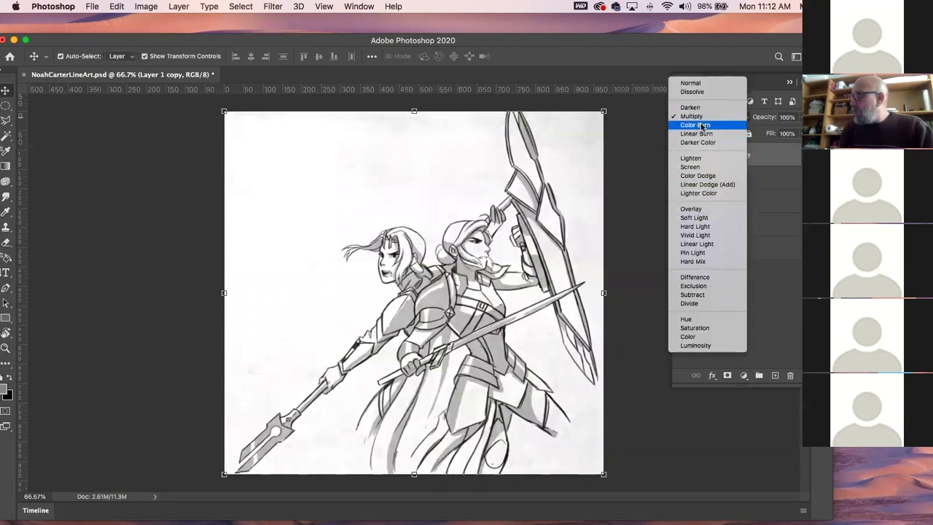
{"action": "left_click", "coordinate": [692, 116]}
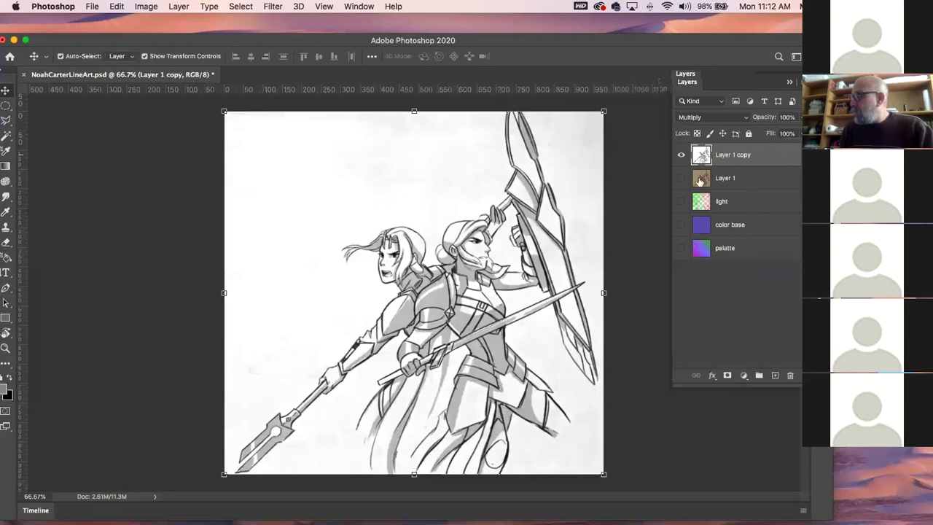
{"action": "left_click", "coordinate": [679, 201]}
{"action": "left_click", "coordinate": [680, 225]}
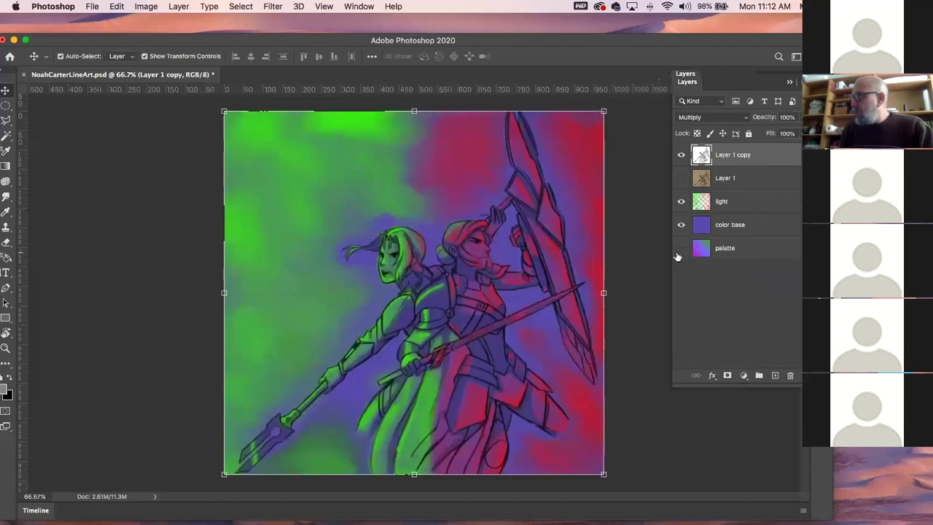
{"action": "left_click", "coordinate": [681, 248]}
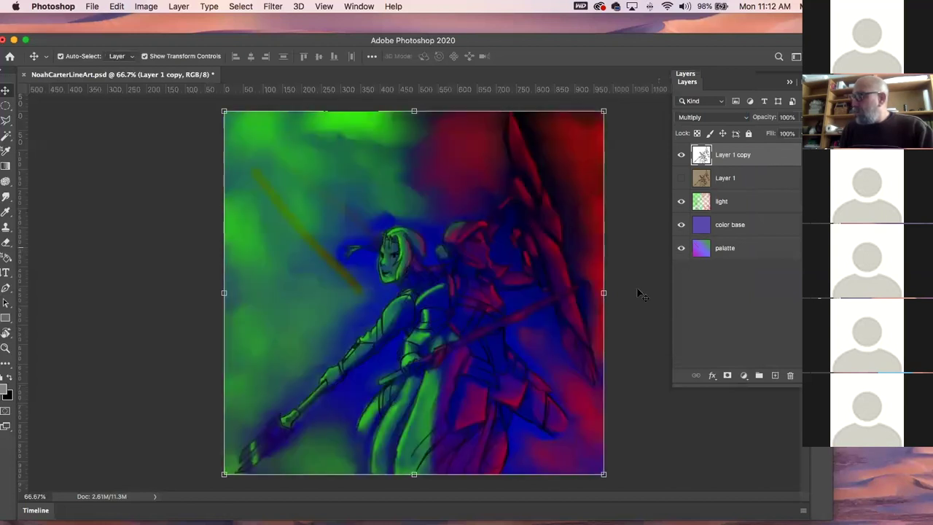
{"action": "left_click", "coordinate": [679, 249]}
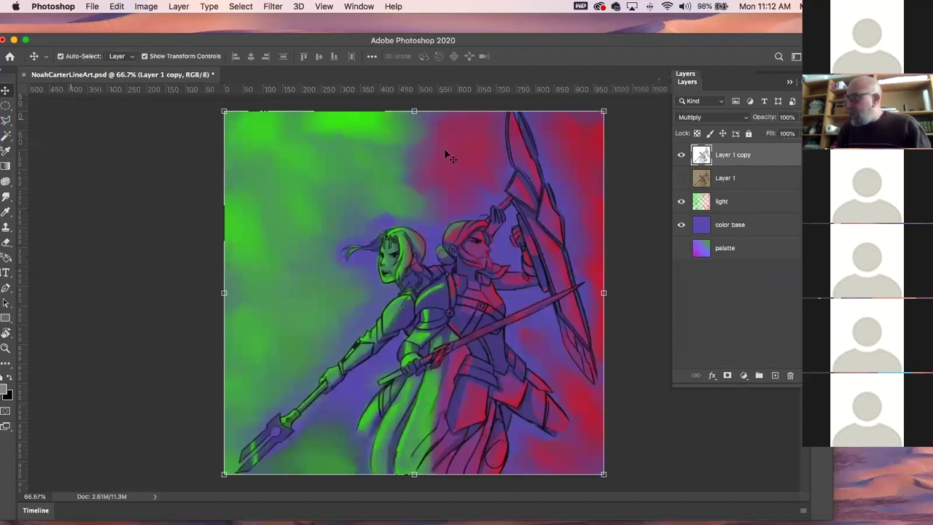
Add a layer named "shows" directly above the light layer and set its blend mode to Multiply
{"action": "left_click_drag", "start_coordinate": [135, 34], "coordinate": [145, 15]}
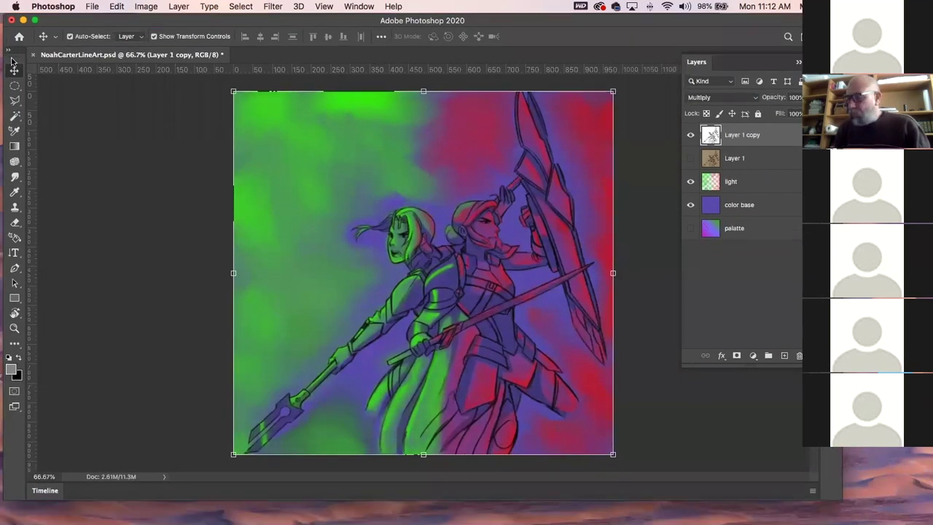
{"action": "left_click", "coordinate": [15, 100]}
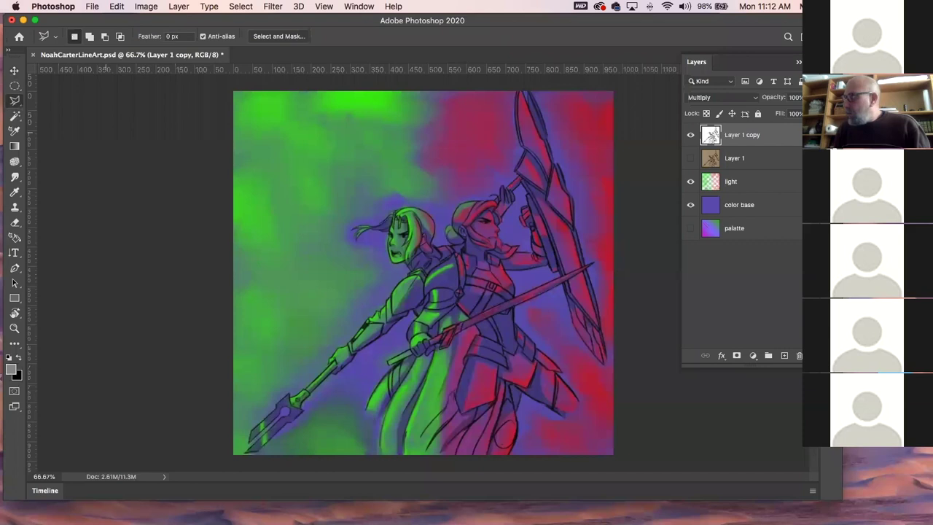
{"action": "left_click", "coordinate": [770, 160]}
{"action": "left_click", "coordinate": [765, 184]}
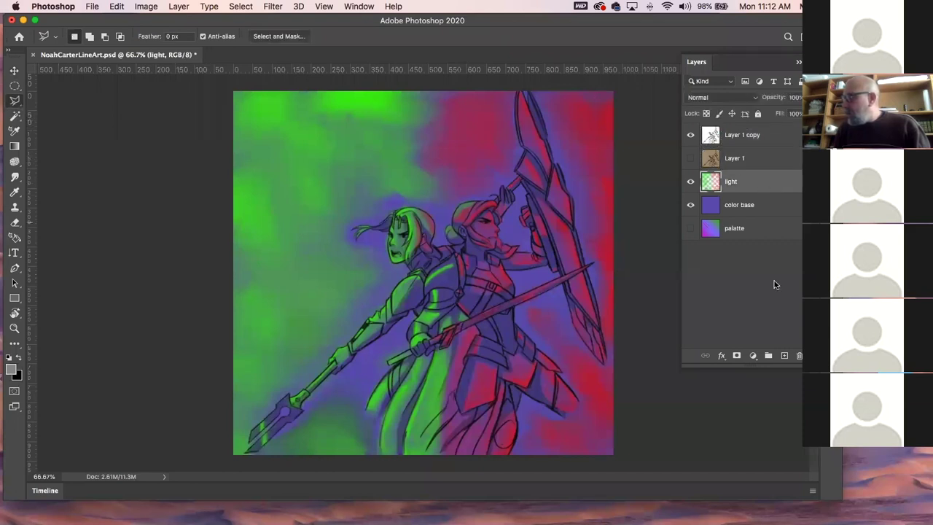
{"action": "left_click", "coordinate": [783, 356]}
{"action": "double_click", "coordinate": [735, 181]}
{"action": "type", "text": "sh"}
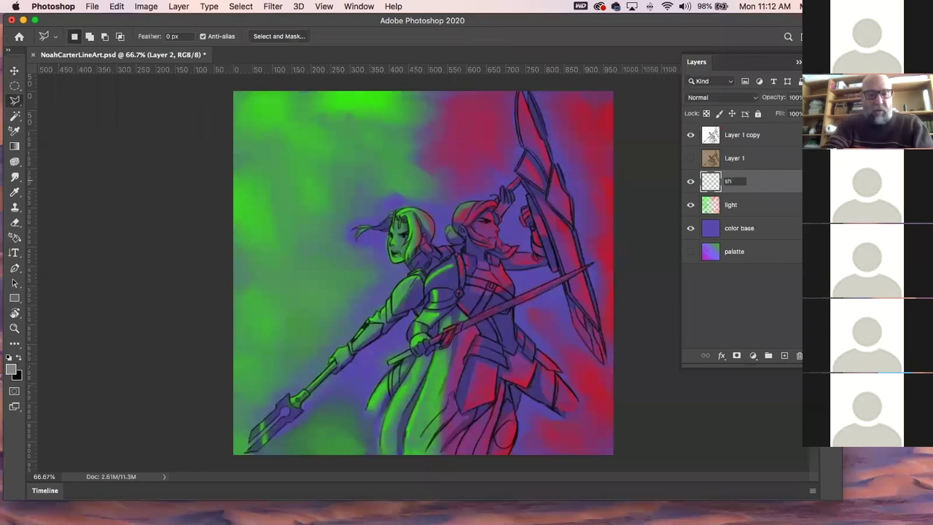
{"action": "type", "text": "ows"}
{"action": "key", "text": "Return"}
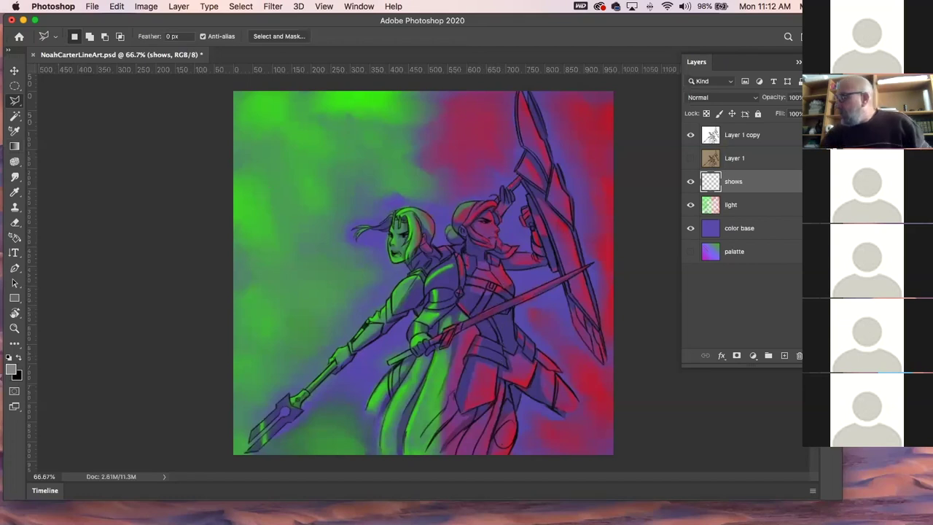
{"action": "left_click", "coordinate": [725, 97]}
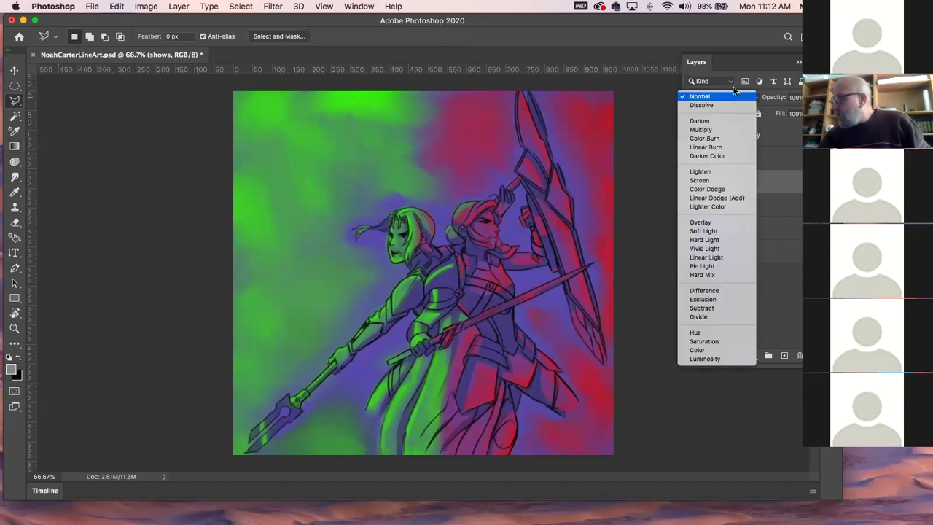
{"action": "left_click", "coordinate": [719, 130]}
Paint shadow strokes over the two figures on the shows layer with the Brush, using a dark gray Grayscale swatch
{"action": "key", "text": "F7"}
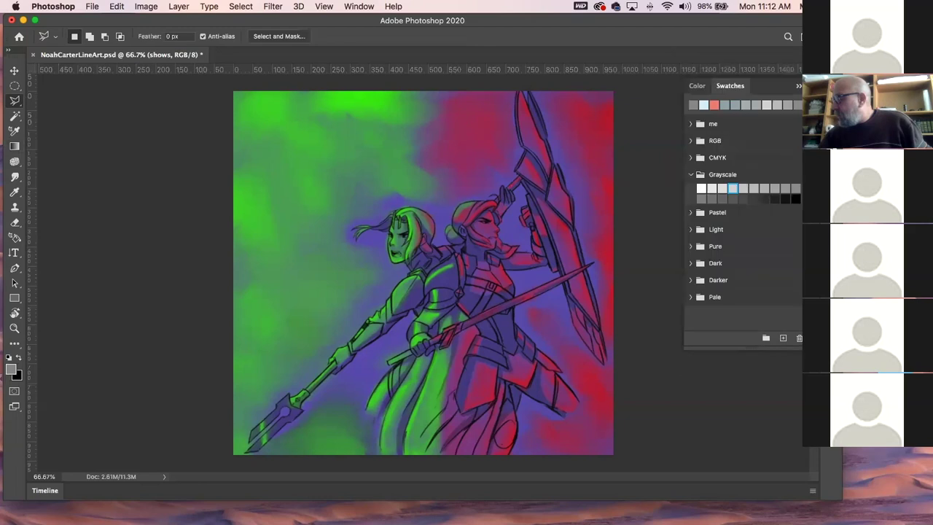
{"action": "left_click", "coordinate": [787, 188]}
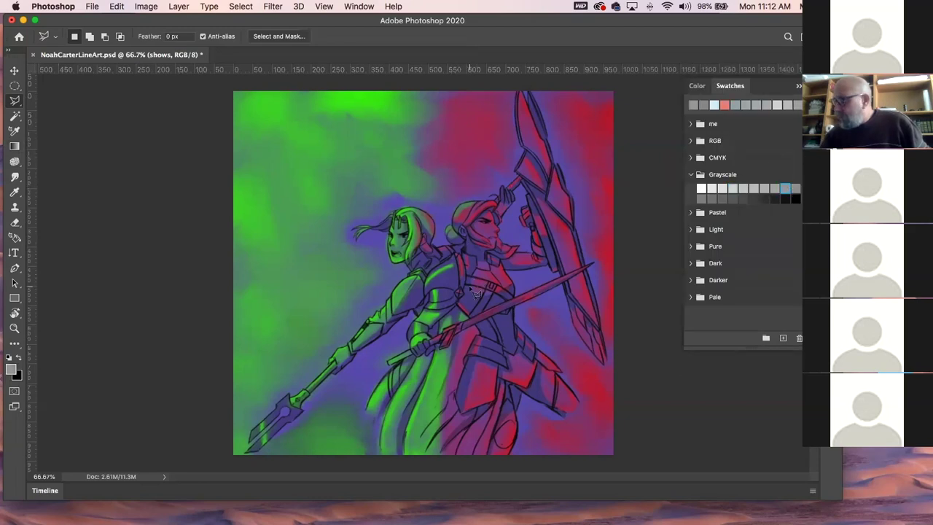
{"action": "key", "text": "b"}
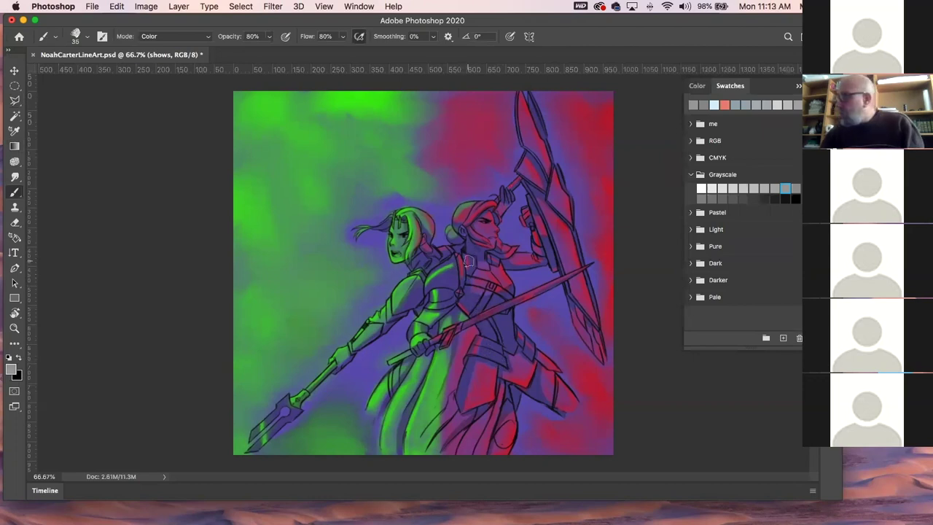
{"action": "left_click", "coordinate": [743, 197]}
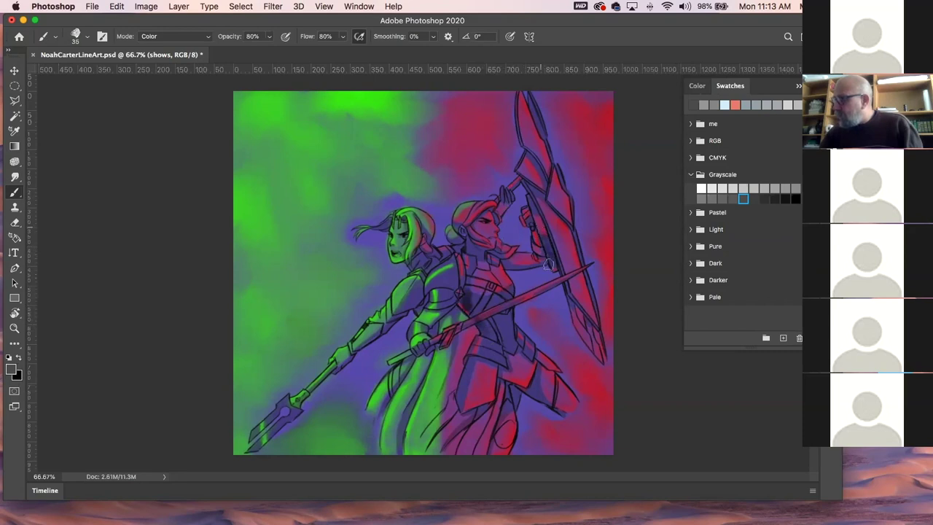
{"action": "left_click_drag", "start_coordinate": [415, 285], "coordinate": [344, 362]}
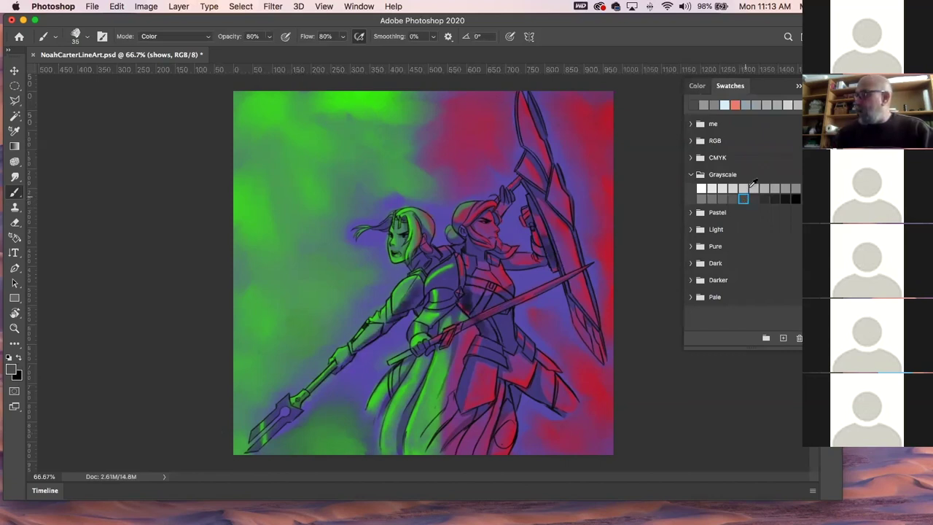
Bring back the layer list and choose the first brush in the MY FAVES group, collapsing the My Smudge group
{"action": "key", "text": "shift+Tab"}
{"action": "key", "text": "F7"}
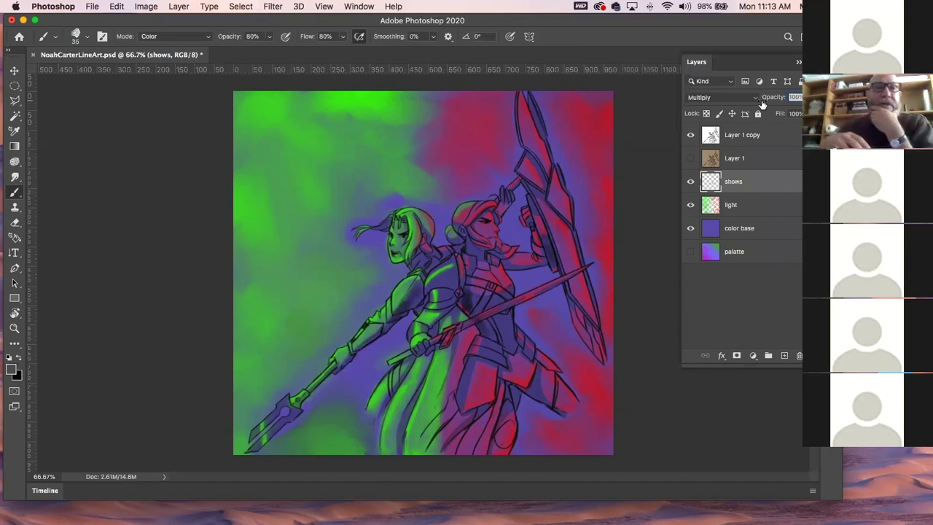
{"action": "left_click", "coordinate": [86, 37]}
{"action": "left_click_drag", "start_coordinate": [680, 289], "coordinate": [681, 186]}
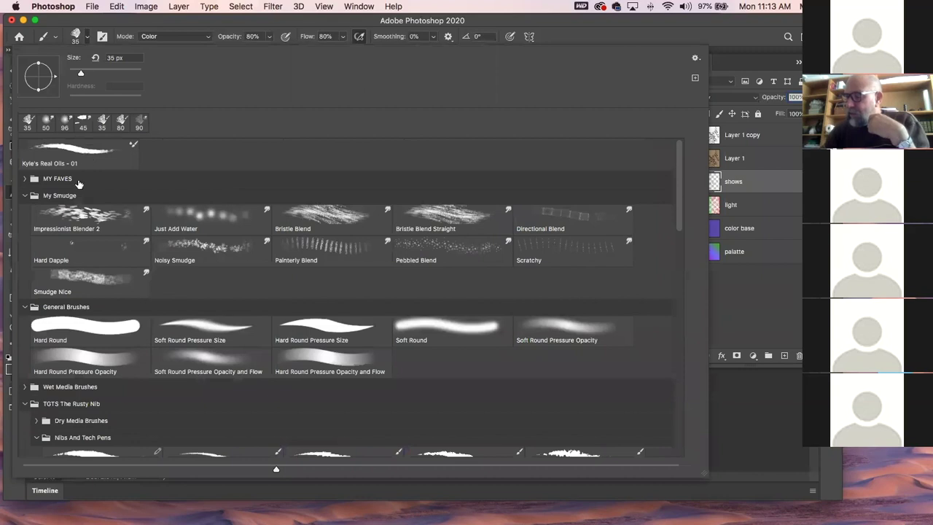
{"action": "left_click", "coordinate": [25, 195]}
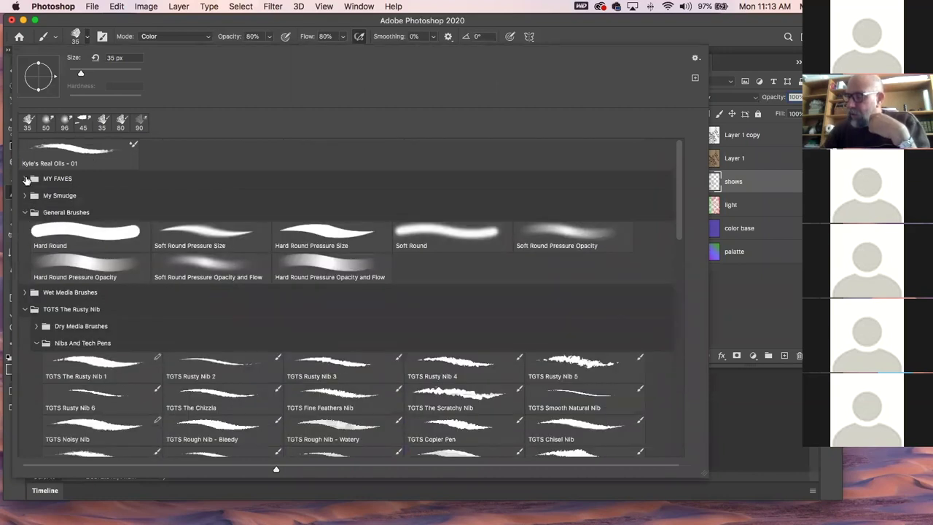
{"action": "left_click", "coordinate": [24, 178]}
{"action": "left_click", "coordinate": [81, 194]}
{"action": "left_click", "coordinate": [234, 24]}
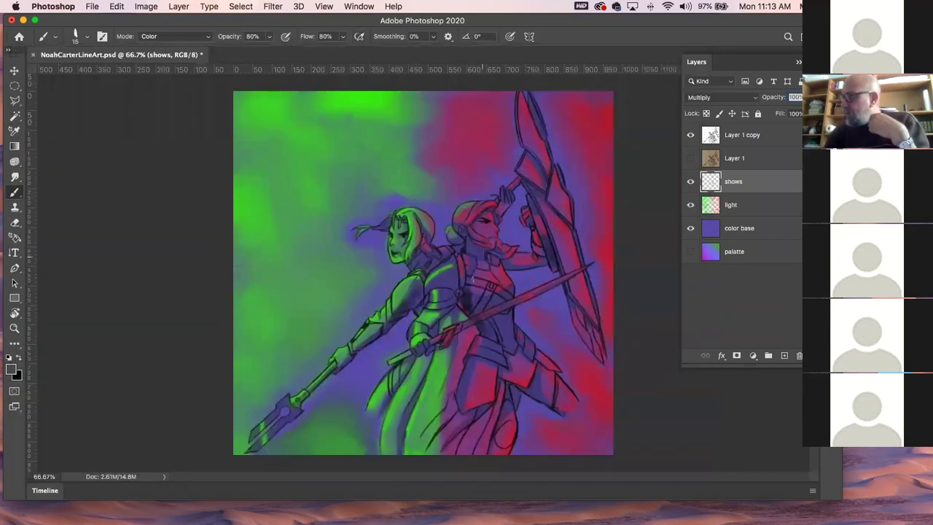
Set the brush size to 15 px and paint a short shadow stroke on the armor between the two figures
{"action": "key", "text": "bracketright"}
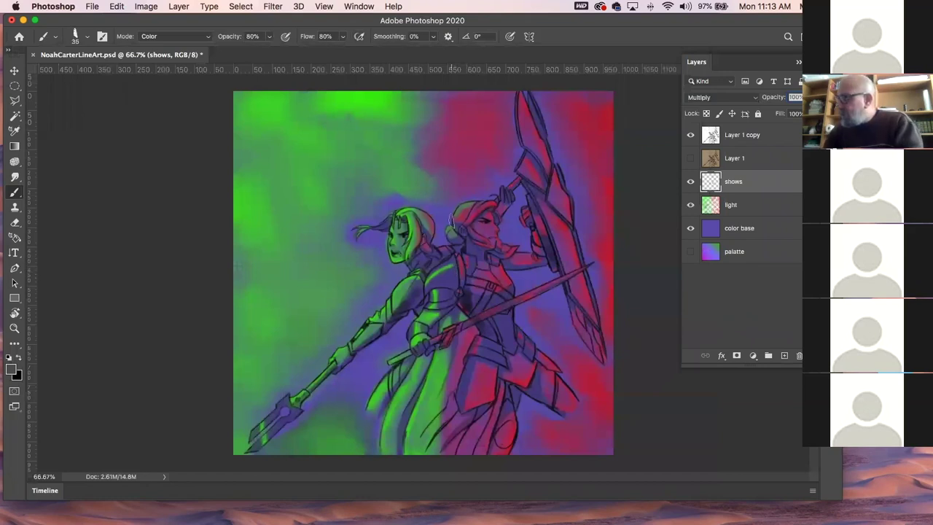
{"action": "key", "text": "bracketright"}
{"action": "key", "text": "bracketright"}
{"action": "key", "text": "bracketleft"}
{"action": "key", "text": "bracketleft"}
{"action": "key", "text": "bracketleft"}
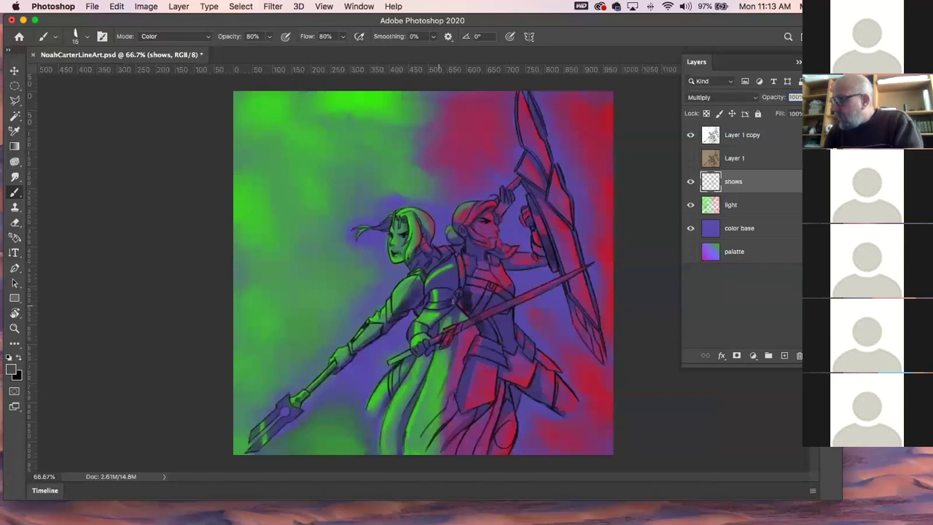
{"action": "mouse_move", "coordinate": [453, 305]}
{"action": "left_mouse_down"}
{"action": "mouse_move", "coordinate": [441, 316]}
{"action": "mouse_move", "coordinate": [453, 303]}
{"action": "left_mouse_up"}
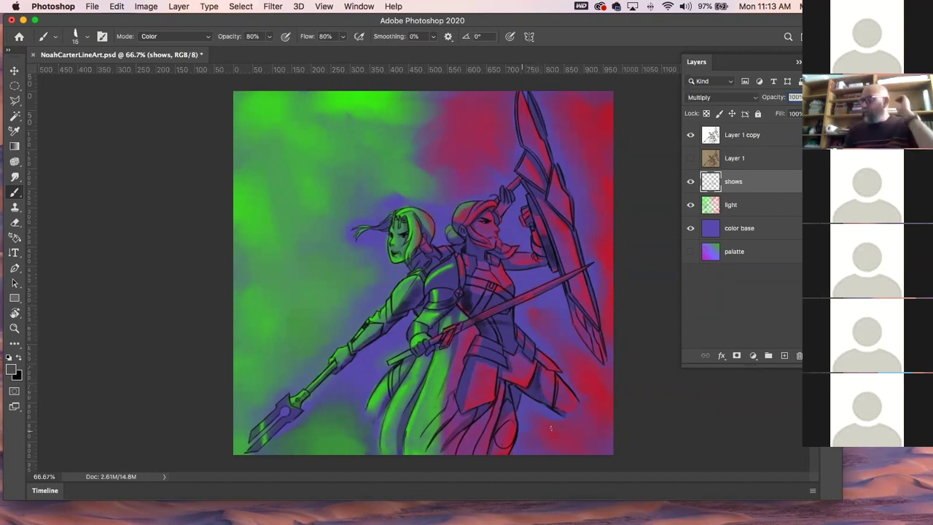
Close the line art document without saving its changes
{"action": "left_click", "coordinate": [33, 55]}
{"action": "left_click", "coordinate": [408, 192]}
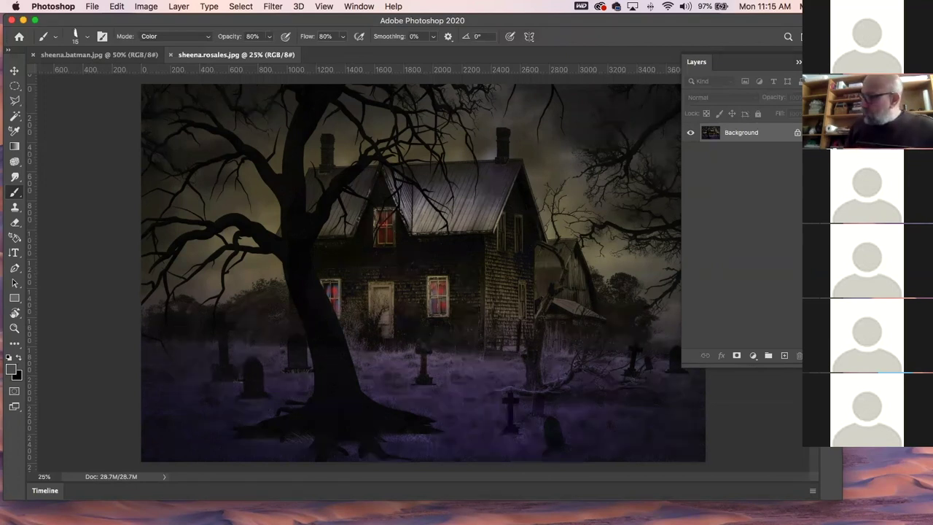
Review the Batman image, close it and the haunted house image, and minimize the application window
{"action": "left_click", "coordinate": [70, 55]}
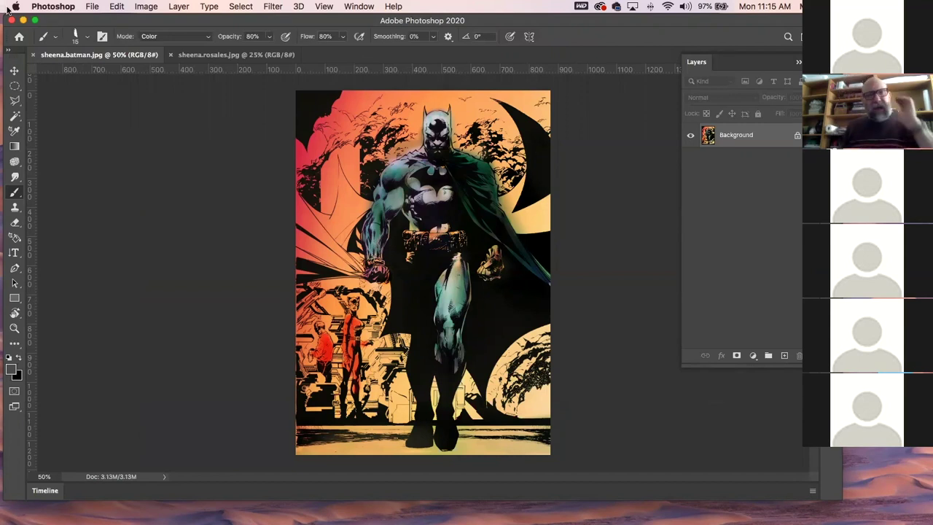
{"action": "left_click", "coordinate": [33, 55]}
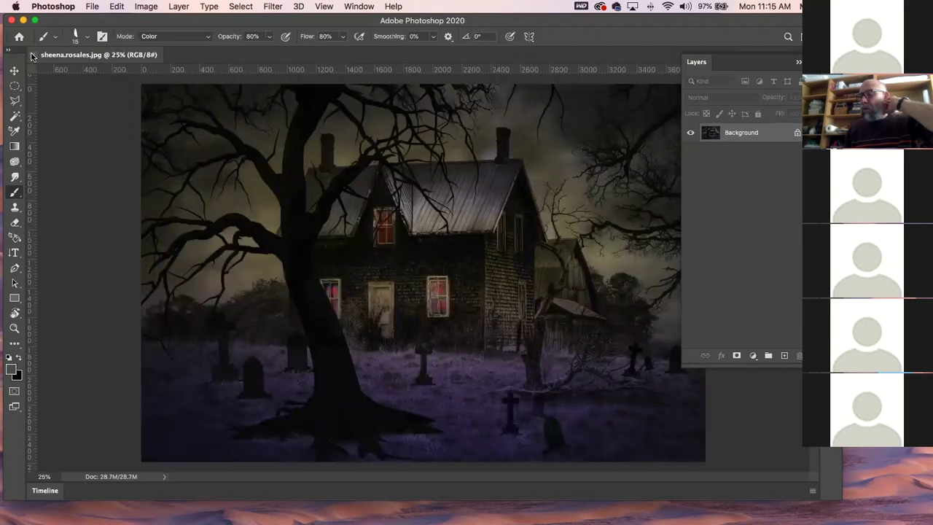
{"action": "left_click", "coordinate": [33, 55]}
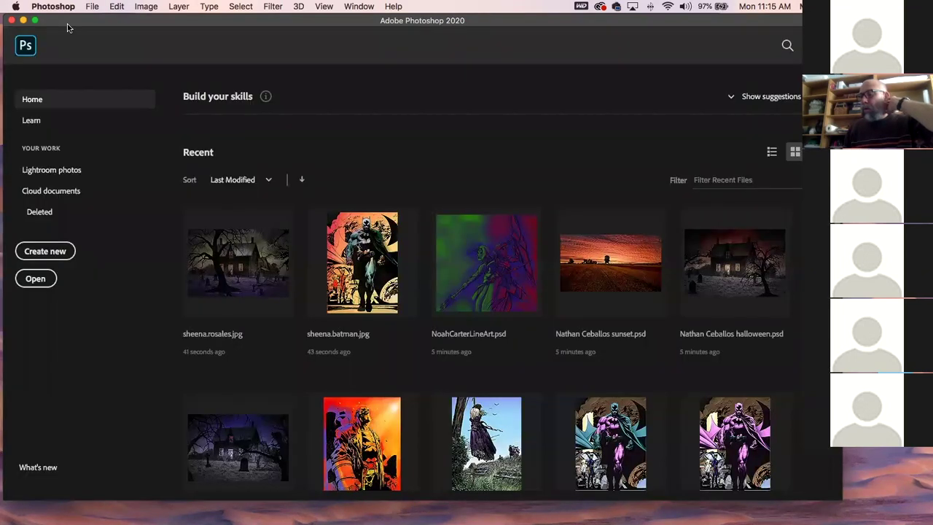
{"action": "left_click", "coordinate": [23, 20]}
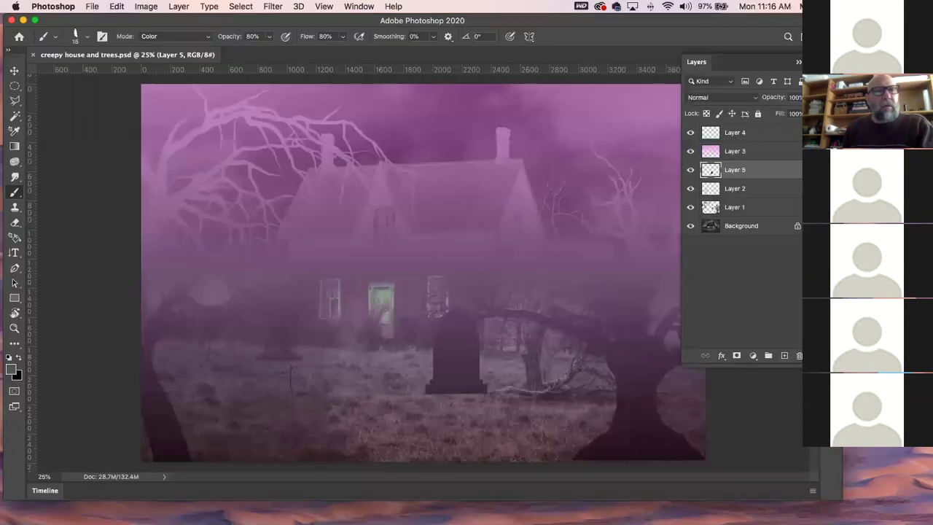
Examine the creepy house image unobstructed, and toggle Layer 1 in the pink sunset document to check the masked sky
{"action": "key", "text": "F7"}
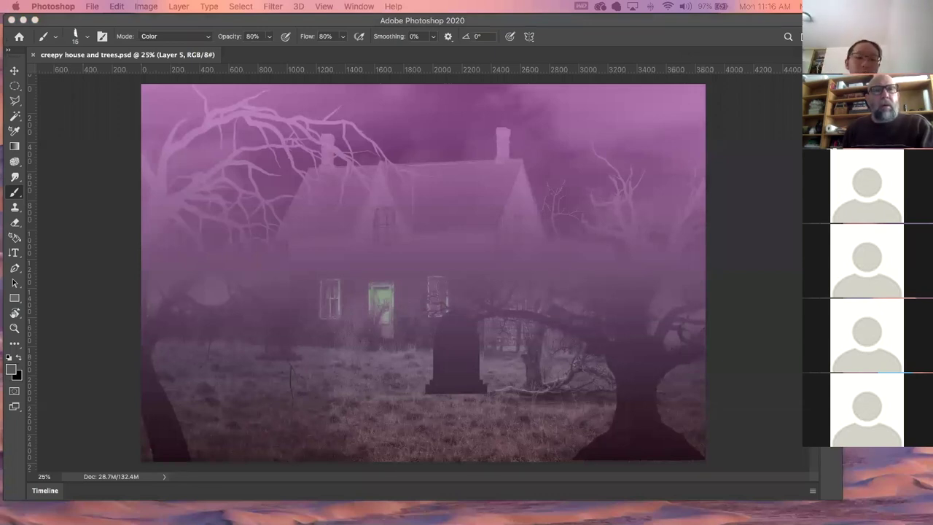
{"action": "key", "text": "F7"}
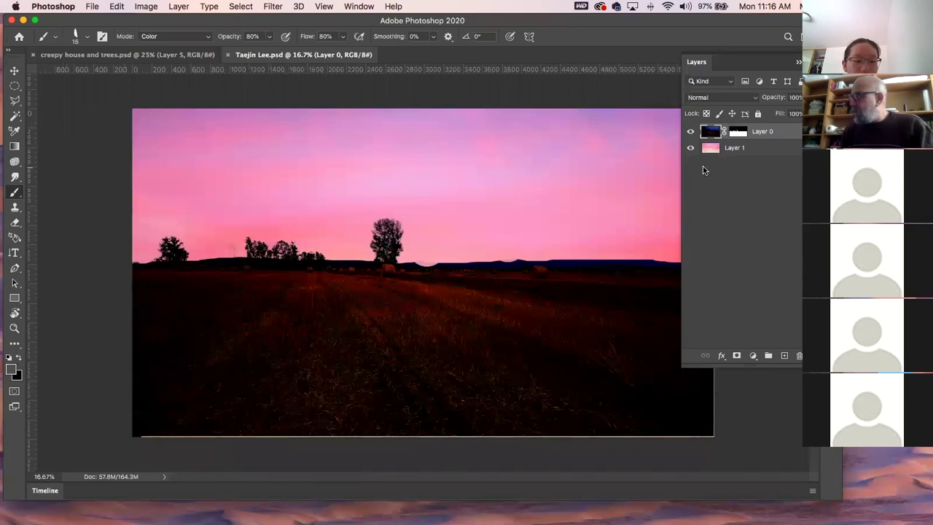
{"action": "left_click", "coordinate": [690, 148]}
{"action": "left_click", "coordinate": [690, 148]}
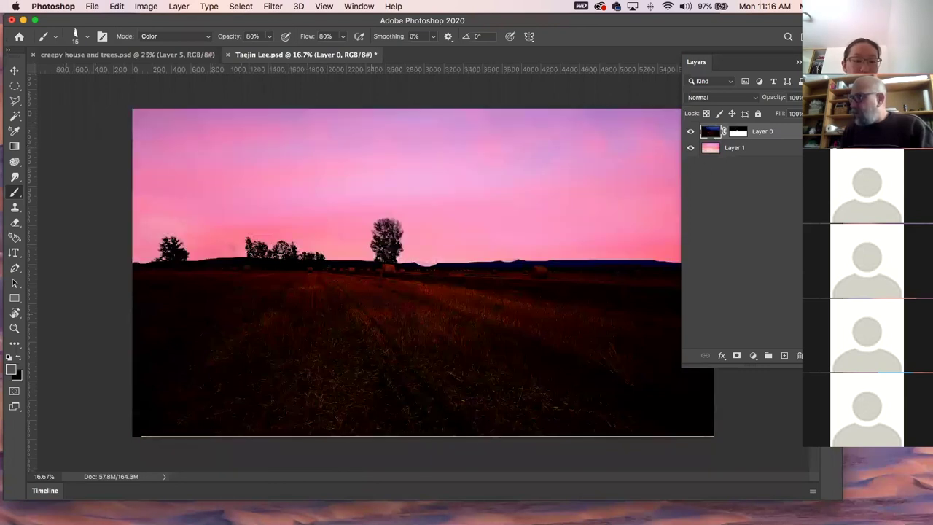
Toggle the pink sky layer's visibility in the sunset document to compare the composite, and select the dark field layer
{"action": "left_click", "coordinate": [13, 69]}
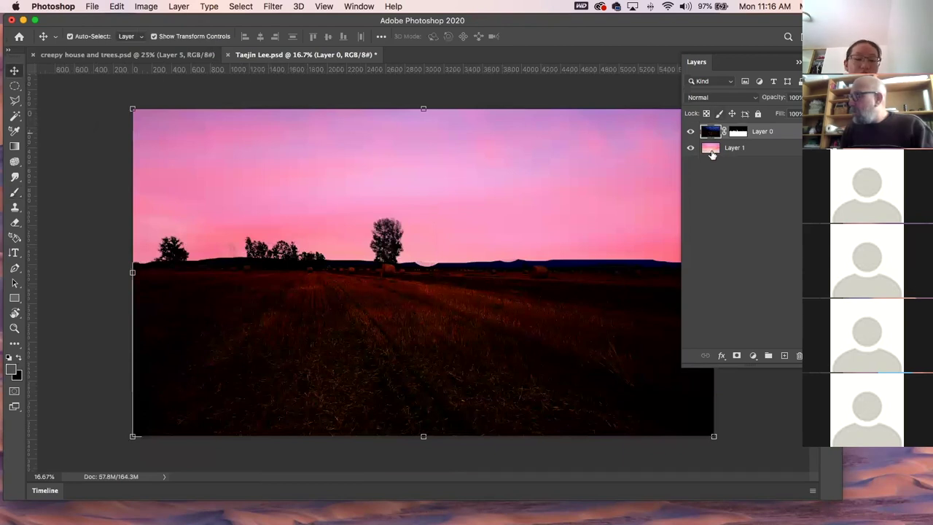
{"action": "left_click", "coordinate": [710, 150]}
{"action": "left_click", "coordinate": [691, 148]}
{"action": "left_click", "coordinate": [691, 148]}
{"action": "left_click", "coordinate": [690, 148]}
{"action": "left_click", "coordinate": [430, 338]}
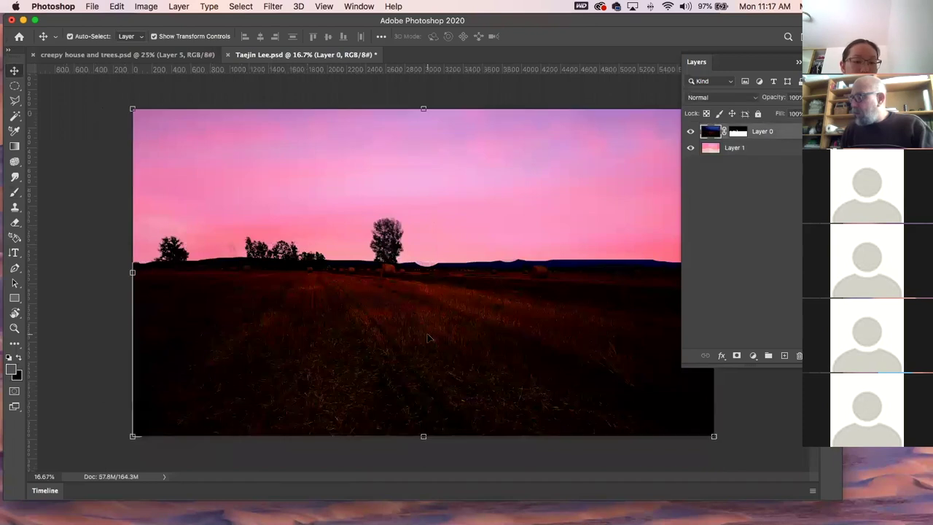
{"action": "left_click_drag", "start_coordinate": [426, 345], "coordinate": [406, 332]}
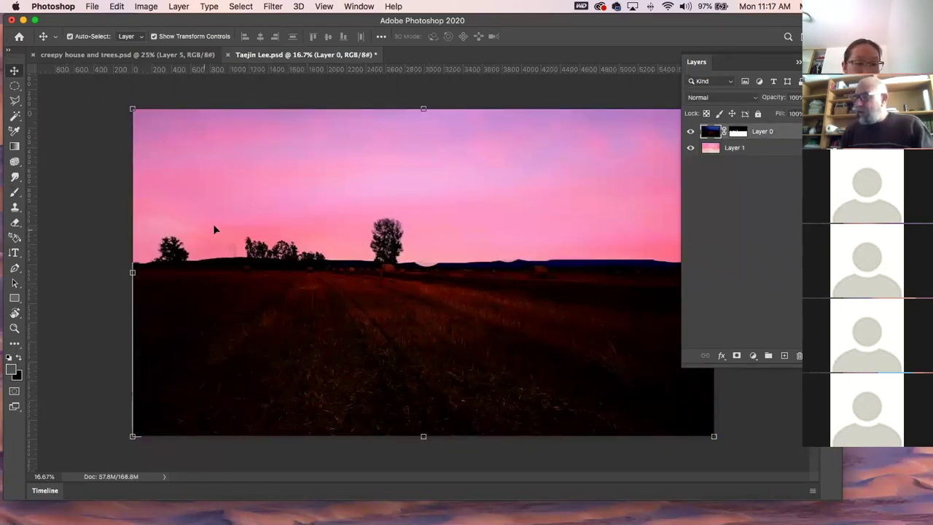
Choose the Soft Round preset from the General Brushes for the Brush tool
{"action": "key", "text": "b"}
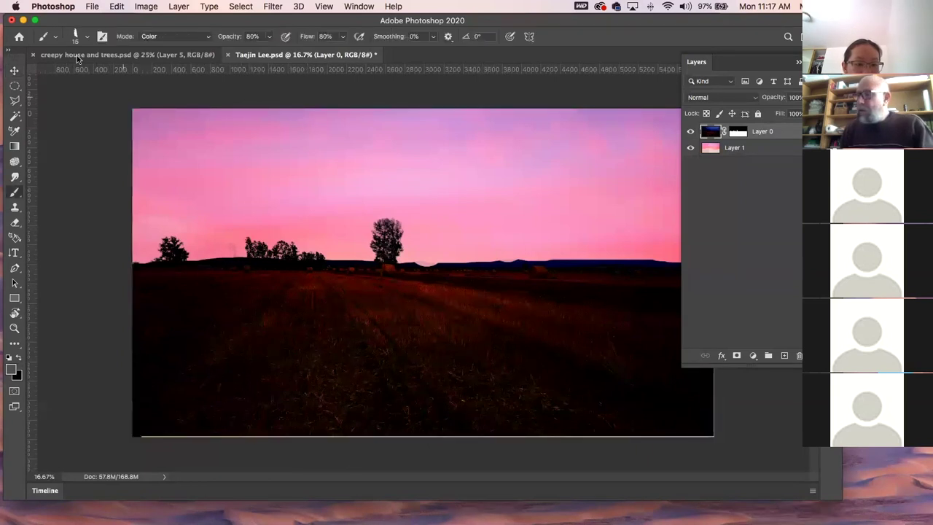
{"action": "left_click", "coordinate": [88, 36]}
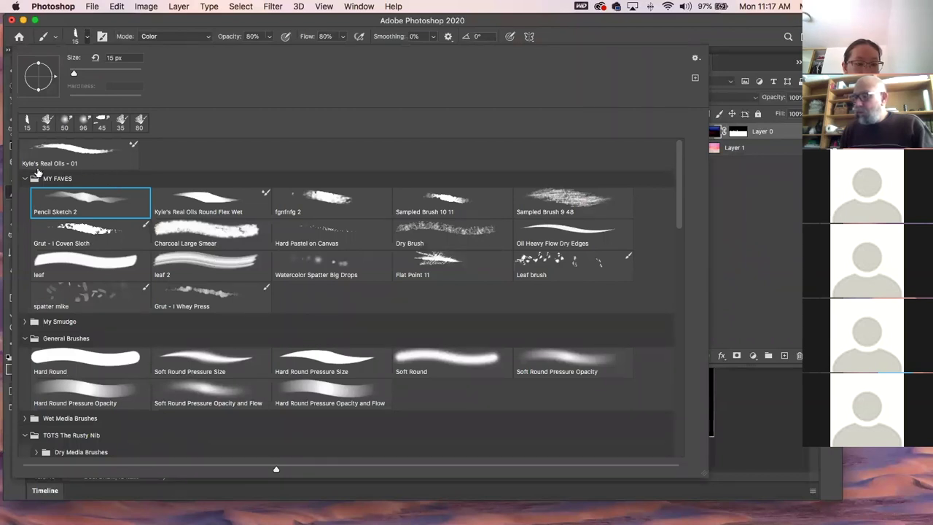
{"action": "left_click", "coordinate": [433, 366]}
{"action": "left_click", "coordinate": [296, 24]}
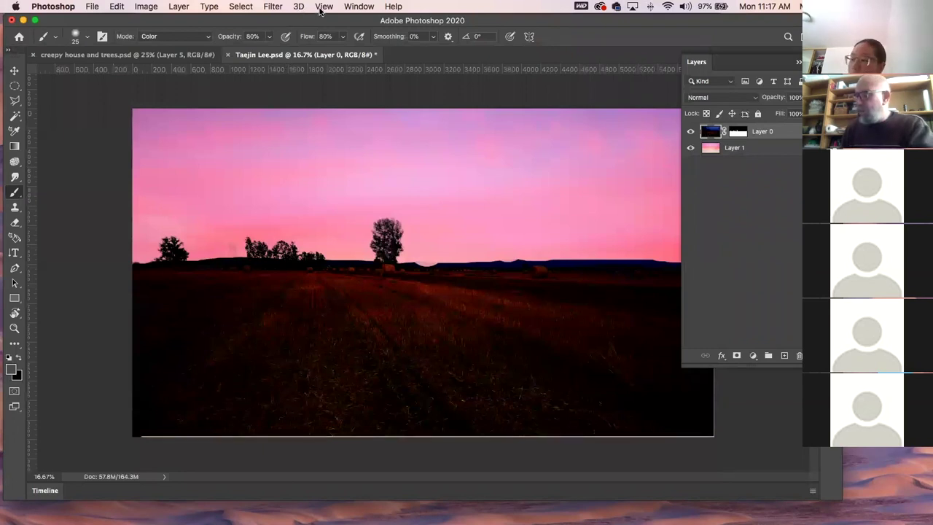
Enlarge the brush to 600 px and lower its opacity to 29%
{"action": "key", "text": "bracketright"}
{"action": "key", "text": "bracketright"}
{"action": "key", "text": "bracketright"}
{"action": "key", "text": "bracketright"}
{"action": "key", "text": "bracketright"}
{"action": "key", "text": "bracketright"}
{"action": "key", "text": "bracketright"}
{"action": "key", "text": "bracketright"}
{"action": "left_click", "coordinate": [269, 37]}
{"action": "left_click_drag", "start_coordinate": [272, 48], "coordinate": [255, 48]}
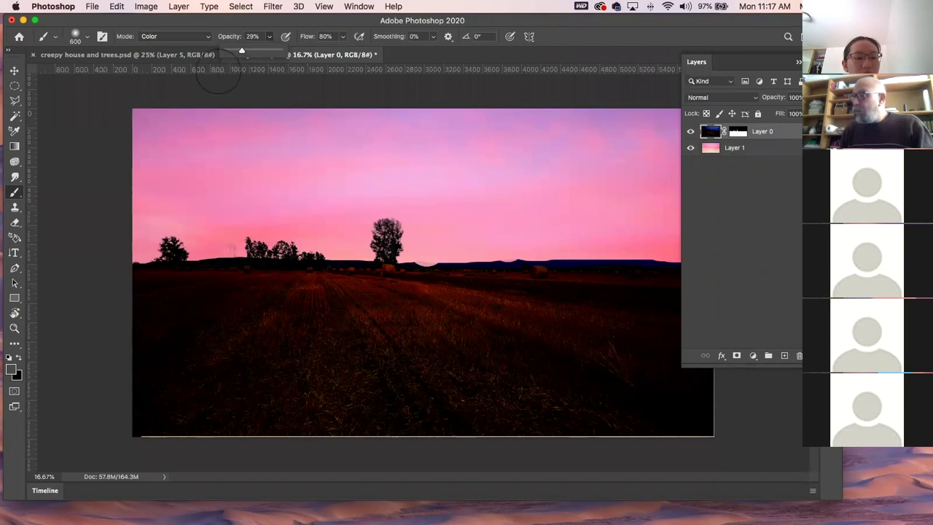
Sample a pink from the image as the foreground color and add a new layer above the field layer
{"action": "left_click", "coordinate": [247, 354], "text": "alt"}
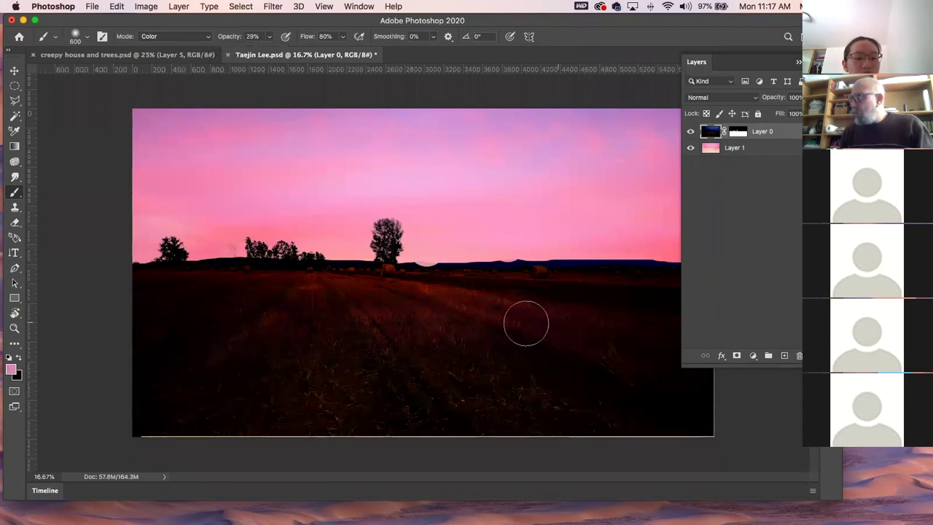
{"action": "left_click", "coordinate": [784, 355]}
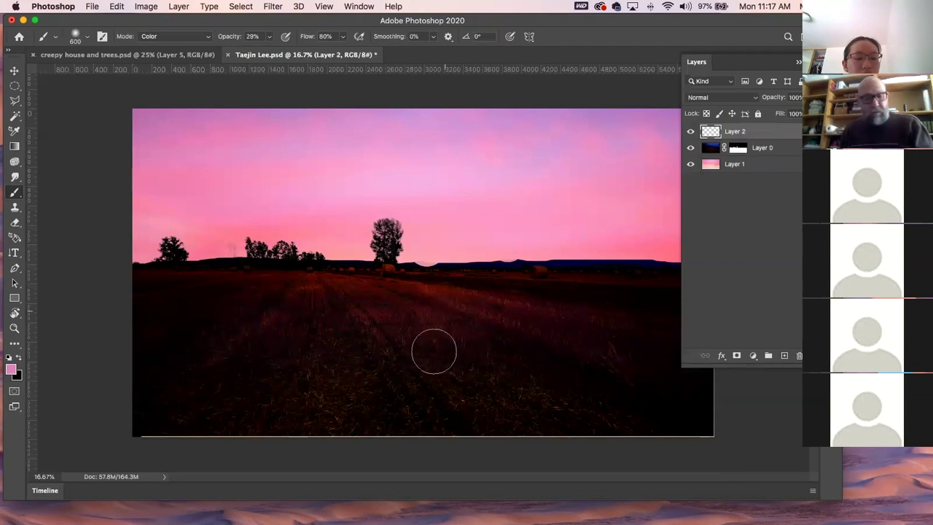
Undo a trial stroke, set the brush mode to Normal, and paint broad translucent pink strokes over the field on the new layer
{"action": "mouse_move", "coordinate": [467, 294]}
{"action": "left_mouse_down"}
{"action": "mouse_move", "coordinate": [143, 313]}
{"action": "mouse_move", "coordinate": [45, 347]}
{"action": "left_mouse_up"}
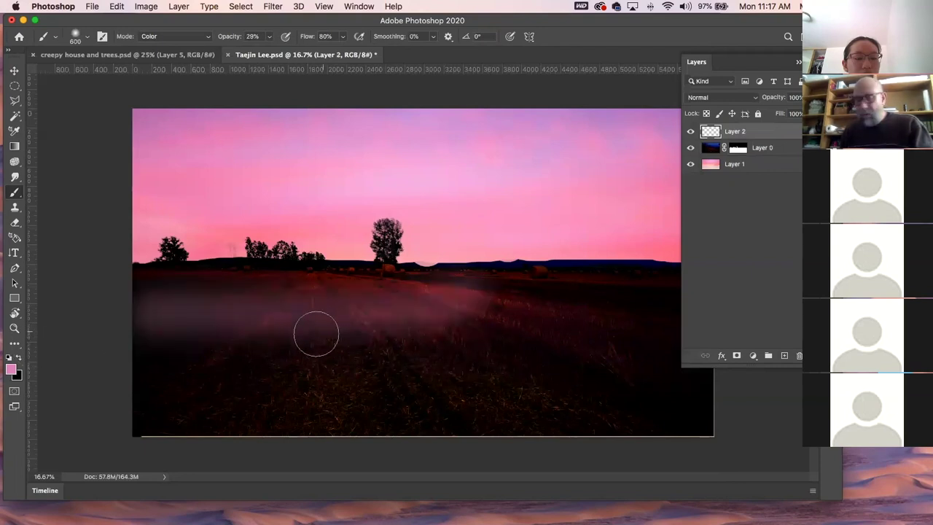
{"action": "key", "text": "super+z"}
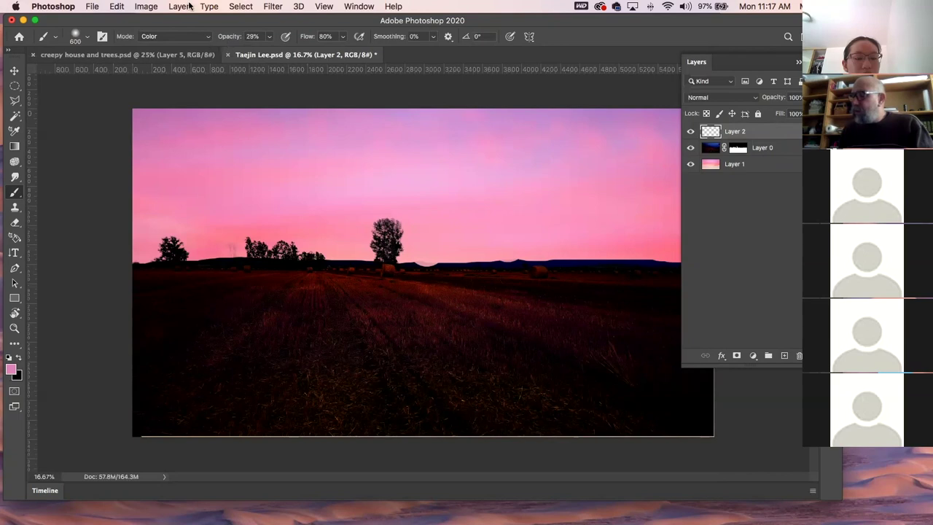
{"action": "left_click", "coordinate": [175, 36]}
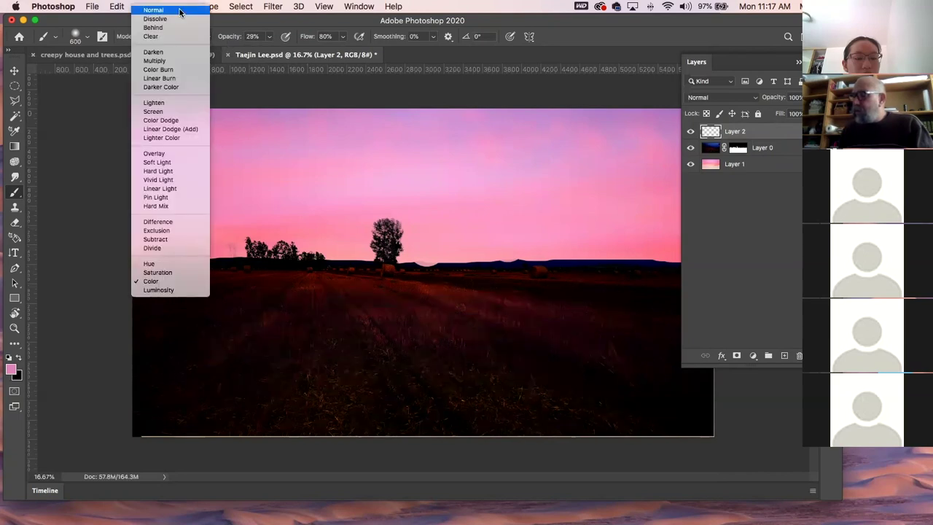
{"action": "left_click", "coordinate": [179, 11]}
{"action": "mouse_move", "coordinate": [218, 299]}
{"action": "left_mouse_down"}
{"action": "mouse_move", "coordinate": [360, 330]}
{"action": "mouse_move", "coordinate": [485, 432]}
{"action": "mouse_move", "coordinate": [689, 387]}
{"action": "mouse_move", "coordinate": [548, 316]}
{"action": "mouse_move", "coordinate": [518, 281]}
{"action": "left_mouse_up"}
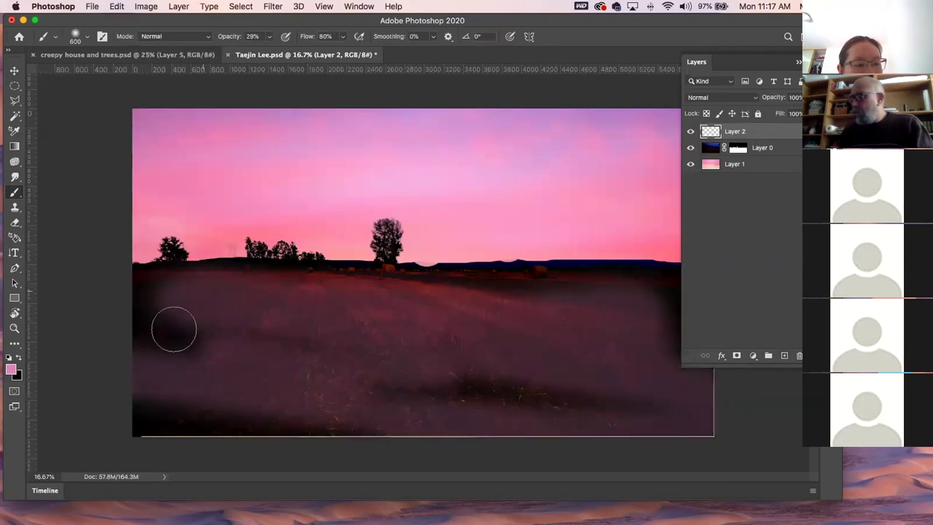
{"action": "mouse_move", "coordinate": [173, 329]}
{"action": "left_mouse_down"}
{"action": "mouse_move", "coordinate": [371, 418]}
{"action": "mouse_move", "coordinate": [539, 448]}
{"action": "left_mouse_up"}
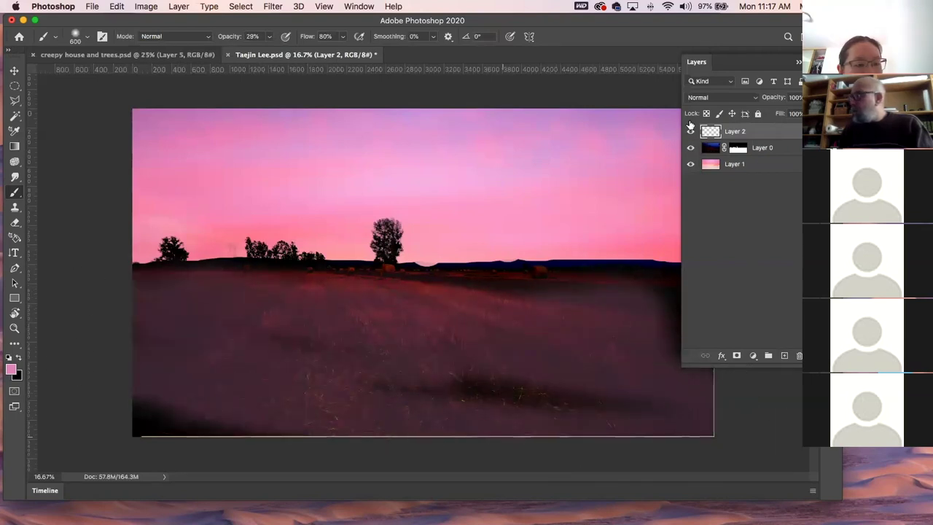
Set the pink paint layer's blend mode to Linear Light and its opacity to 52%
{"action": "left_click", "coordinate": [727, 100]}
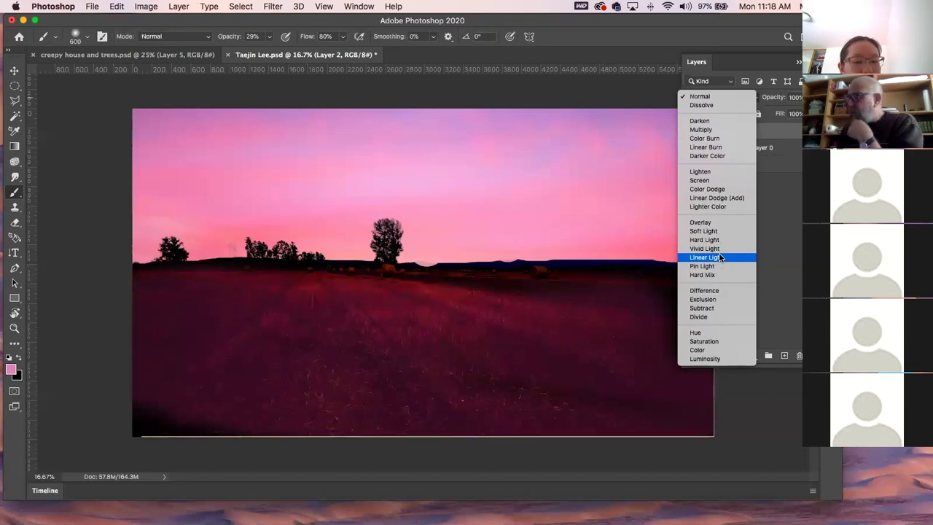
{"action": "left_click", "coordinate": [719, 259]}
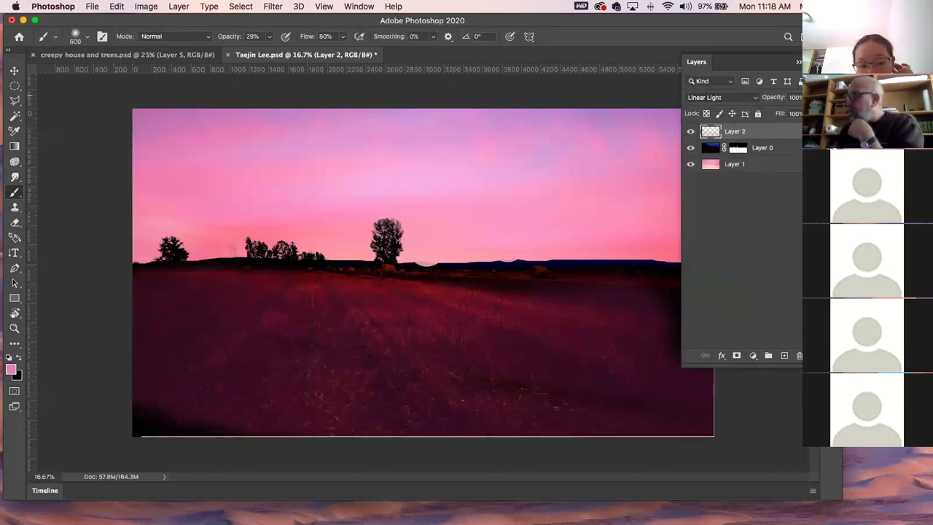
{"action": "left_click_drag", "start_coordinate": [796, 113], "coordinate": [786, 113]}
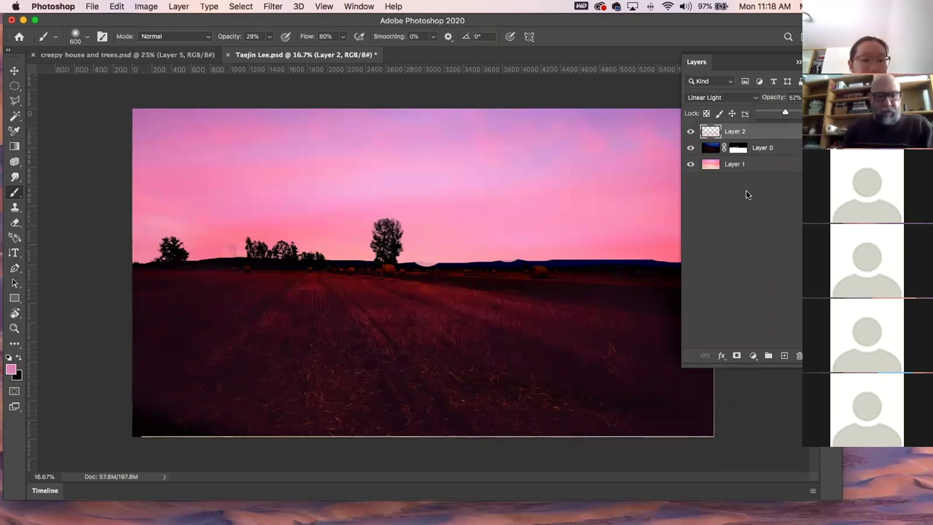
Raise the saturation of the pink paint layer with a Hue/Saturation adjustment
{"action": "key", "text": "super+u"}
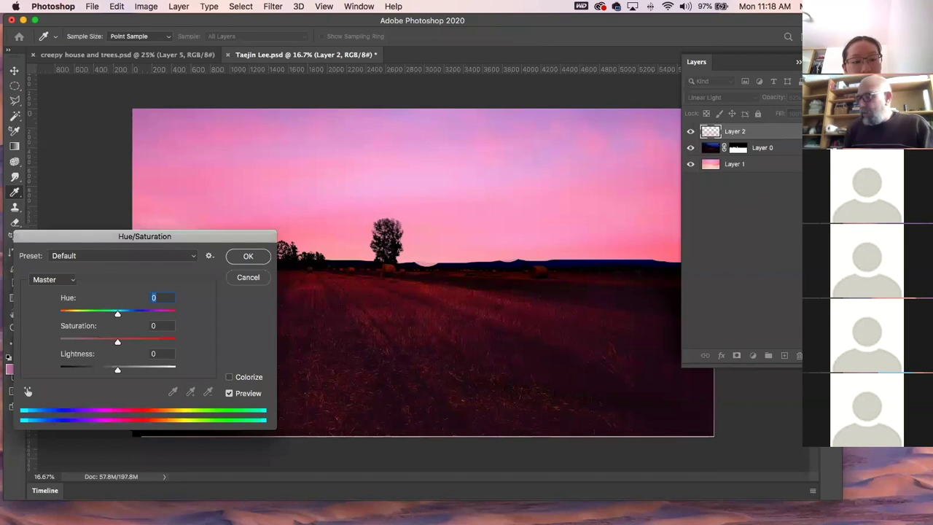
{"action": "left_click_drag", "start_coordinate": [118, 342], "coordinate": [154, 342]}
{"action": "left_click", "coordinate": [248, 256]}
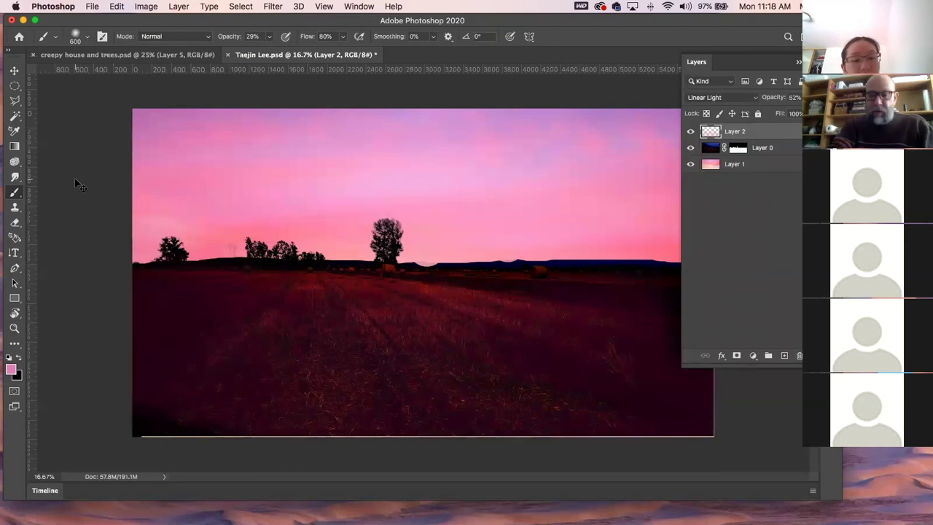
Lower the pink paint layer's opacity to about 43%
{"action": "left_click", "coordinate": [798, 113]}
{"action": "left_click", "coordinate": [782, 113]}
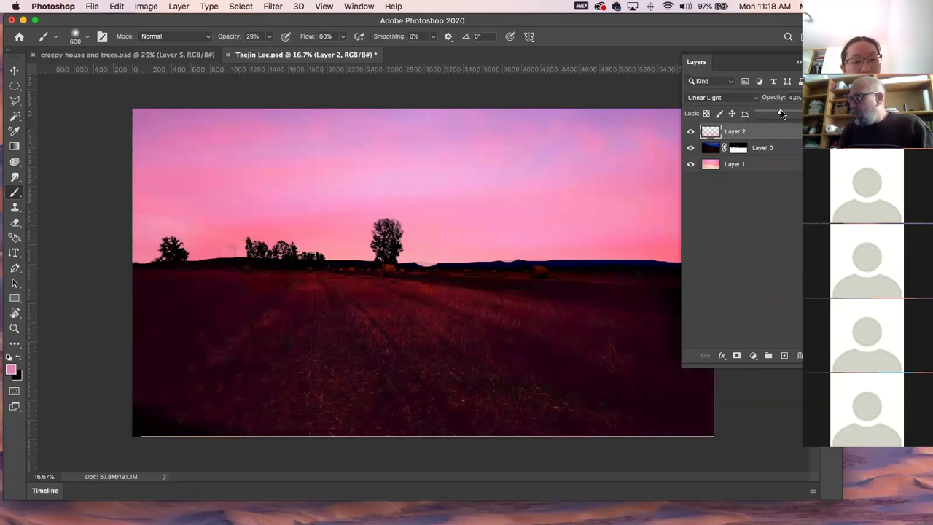
{"action": "left_click_drag", "start_coordinate": [781, 113], "coordinate": [783, 113]}
View the tinted sunset image unobstructed, and close its document without saving the changes
{"action": "key", "text": "F7"}
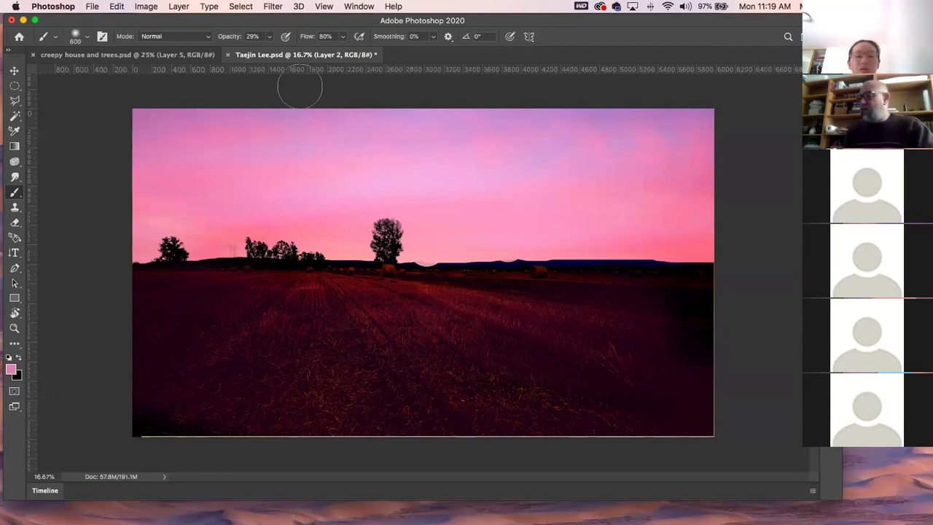
{"action": "left_click", "coordinate": [227, 55]}
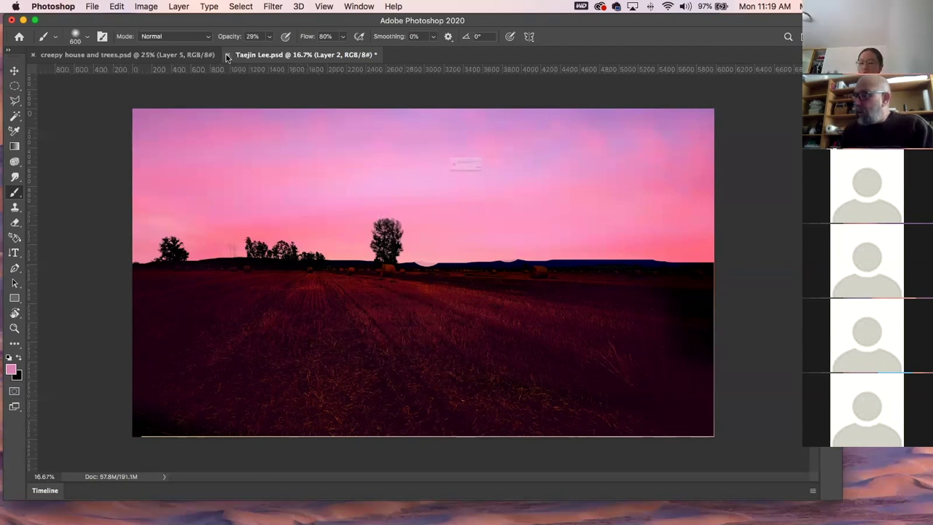
{"action": "left_click", "coordinate": [419, 190]}
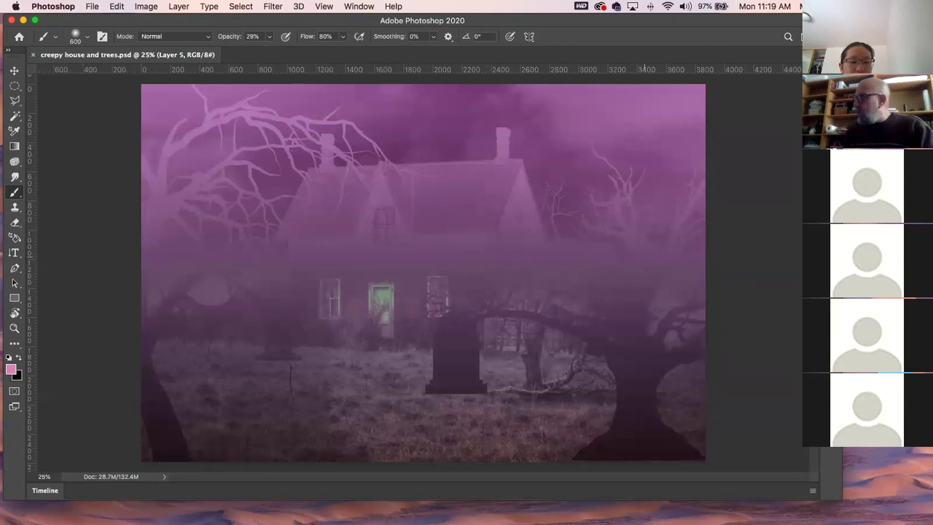
Display the creepy house document's layers and toggle the purple Layer 3 on and off to examine its effect
{"action": "key", "text": "F7"}
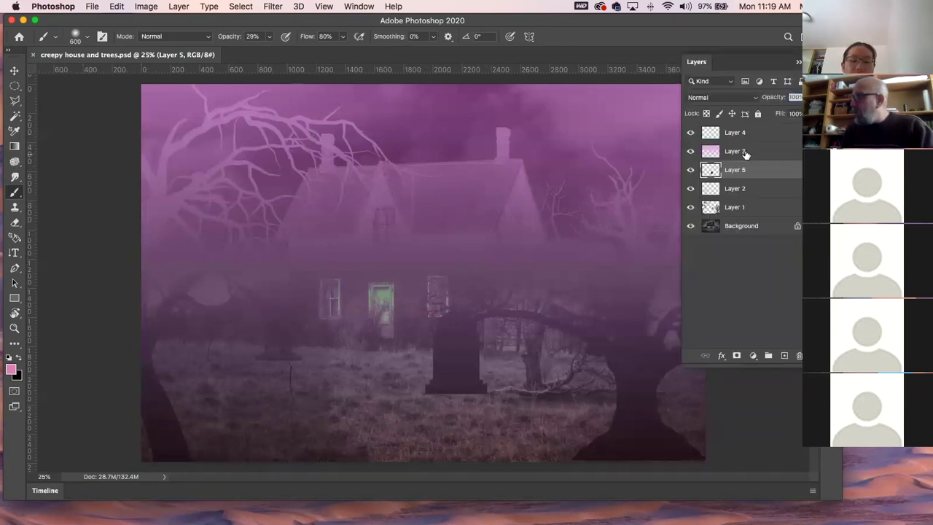
{"action": "left_click", "coordinate": [710, 153]}
{"action": "left_click", "coordinate": [691, 151]}
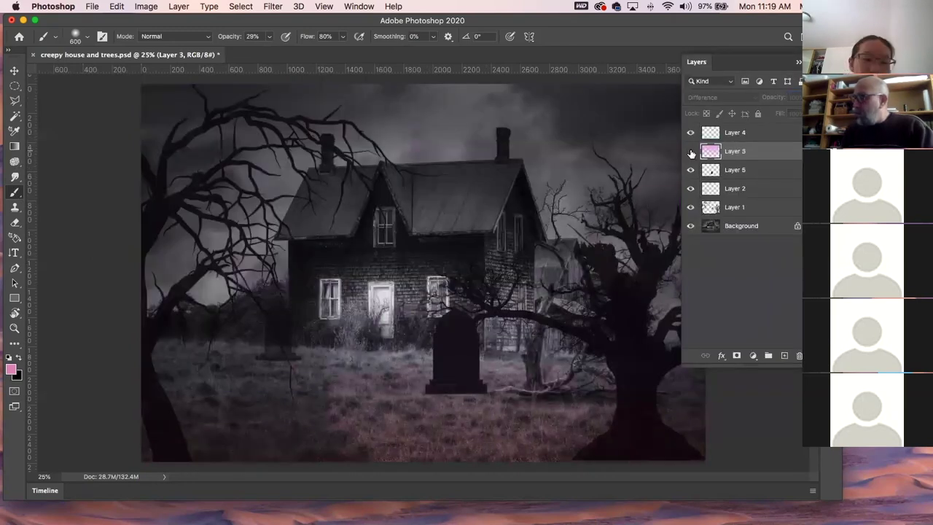
{"action": "left_click", "coordinate": [691, 151]}
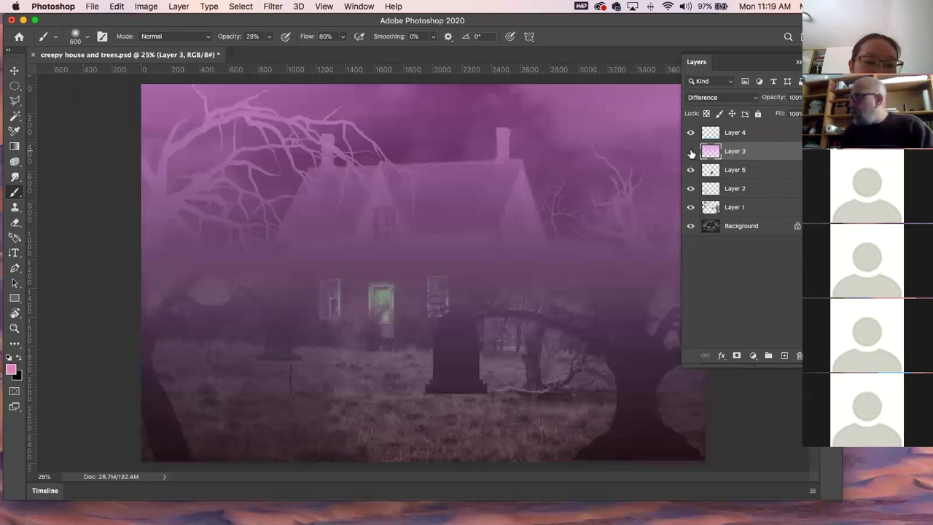
{"action": "left_click", "coordinate": [691, 151]}
{"action": "left_click", "coordinate": [691, 152]}
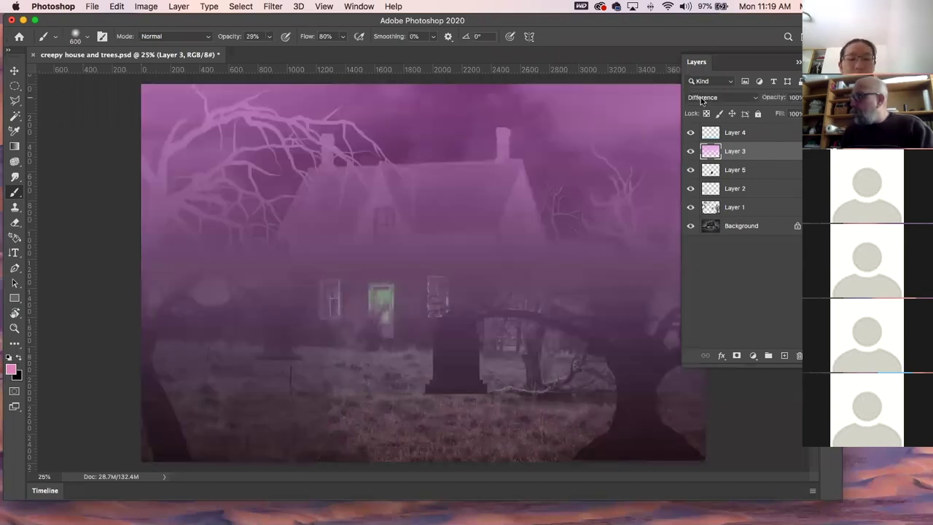
Preview other blend modes for the purple Layer 3, set it to Overlay, and deselect the layer
{"action": "left_click", "coordinate": [702, 99]}
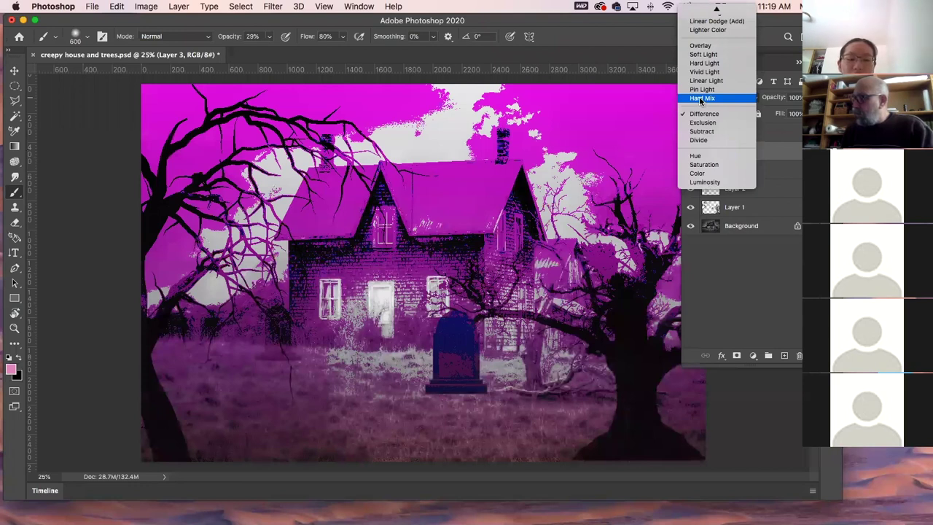
{"action": "scroll", "coordinate": [701, 100], "scroll_direction": "up", "scroll_amount": 2}
{"action": "scroll", "coordinate": [702, 99], "scroll_direction": "up", "scroll_amount": 2}
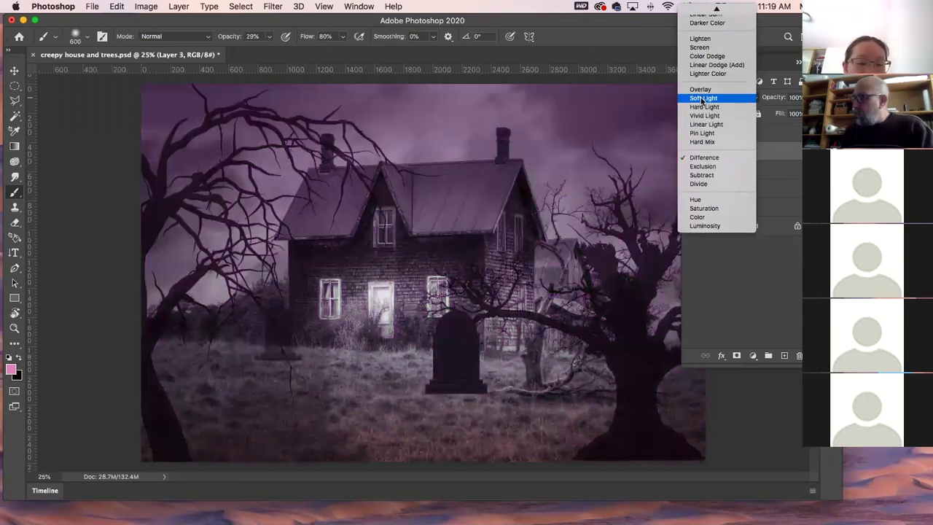
{"action": "scroll", "coordinate": [702, 101], "scroll_direction": "up", "scroll_amount": 2}
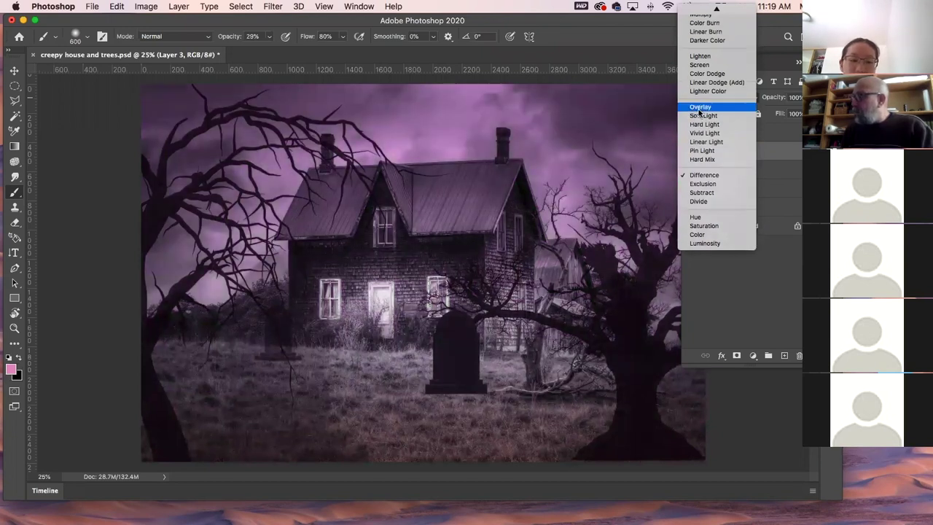
{"action": "left_click", "coordinate": [700, 107]}
{"action": "left_click", "coordinate": [771, 306]}
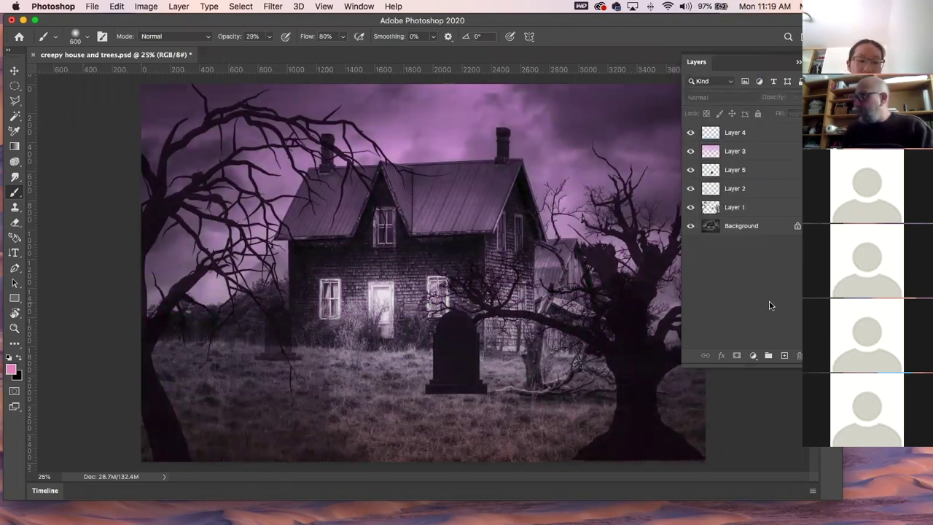
Close the creepy house document without saving its changes, and reposition the application window on the desktop
{"action": "left_click_drag", "start_coordinate": [726, 22], "coordinate": [718, 22]}
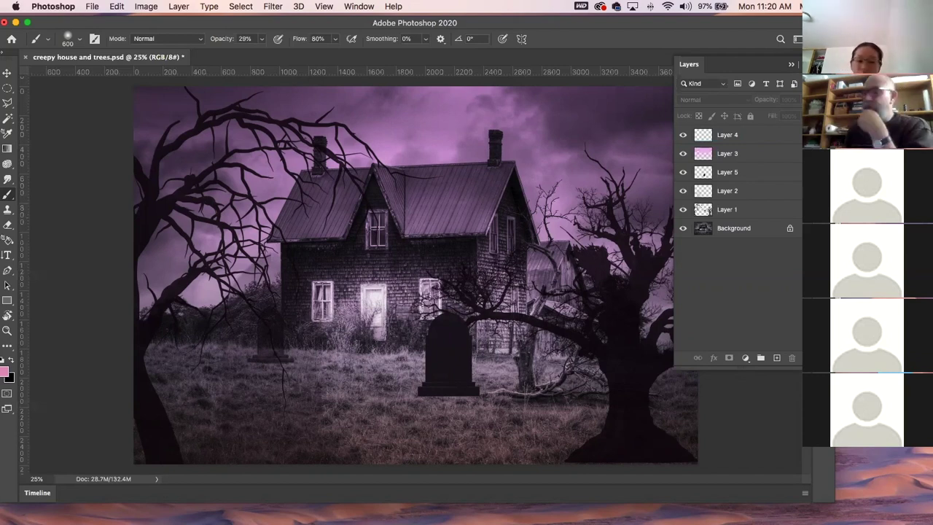
{"action": "left_click", "coordinate": [25, 57]}
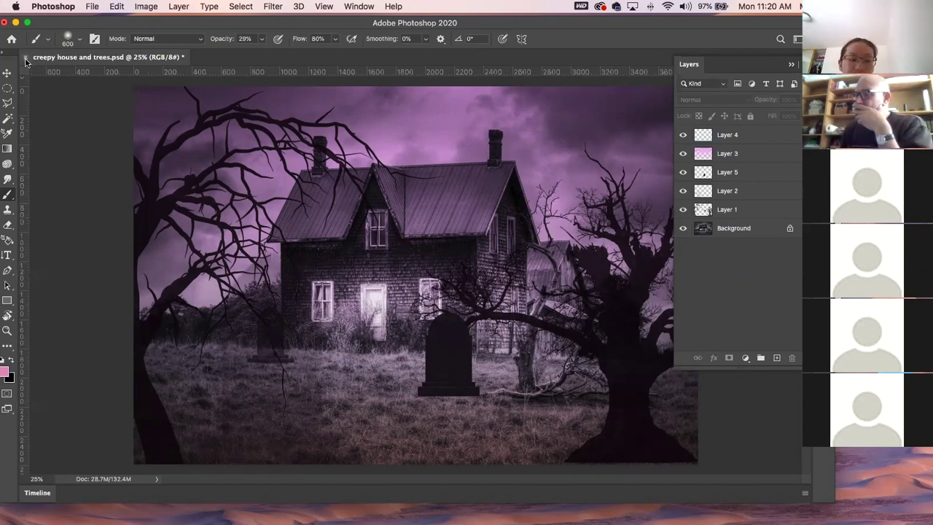
{"action": "left_click", "coordinate": [425, 191]}
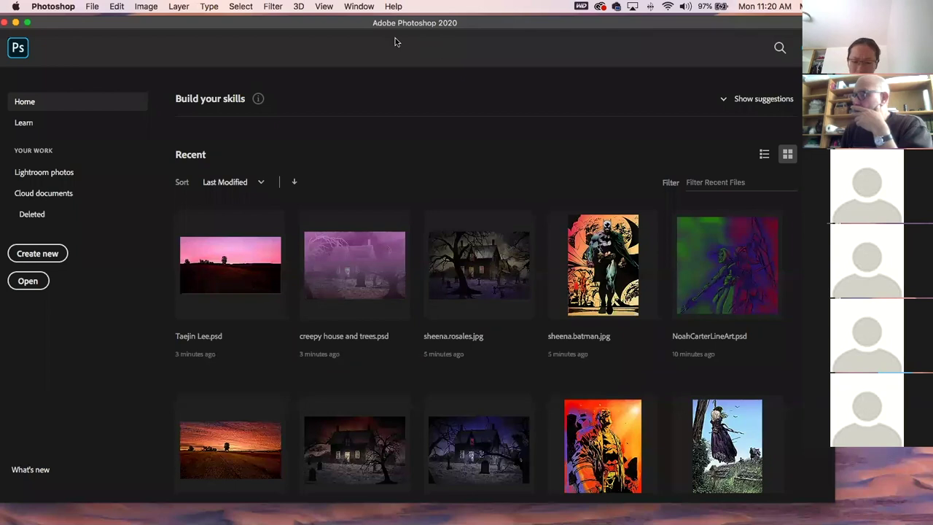
{"action": "left_click_drag", "start_coordinate": [345, 24], "coordinate": [373, 24]}
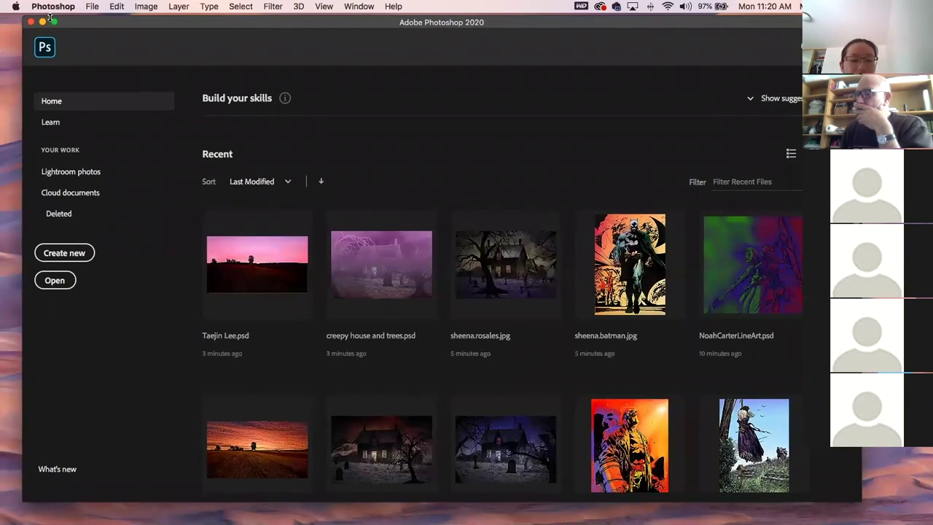
Switch from Photoshop to Chrome, open Greg Rutkowski's ArtStation portfolio from the image search, and view the Greater Sandwurm artwork
{"action": "left_click", "coordinate": [42, 22]}
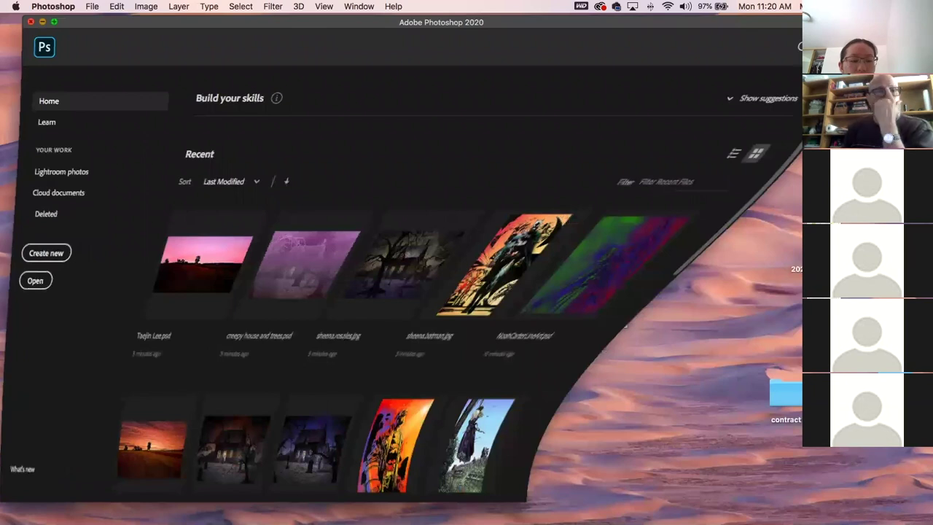
{"action": "key", "text": "Escape"}
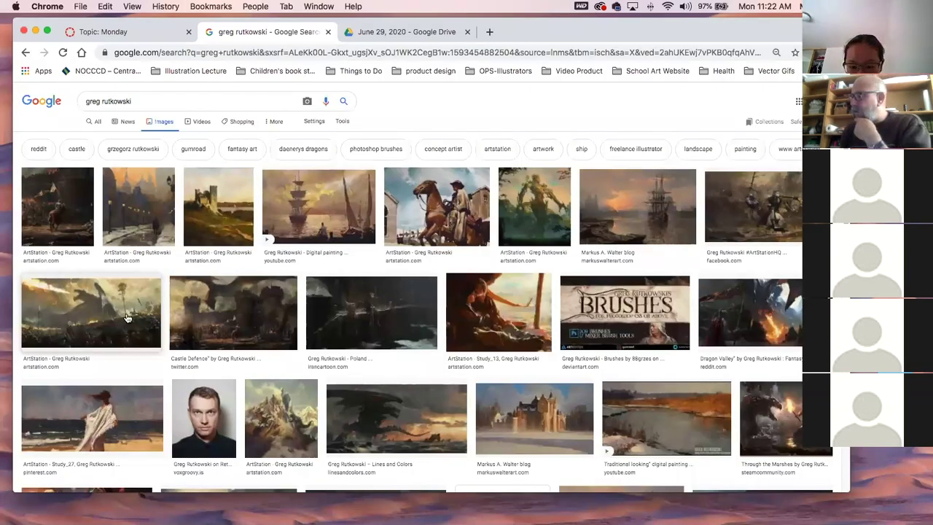
{"action": "left_click", "coordinate": [637, 173]}
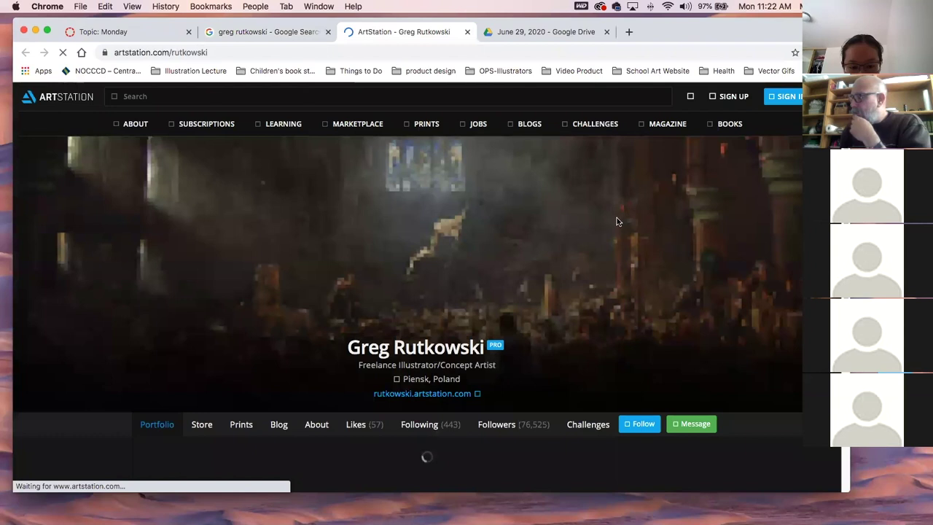
{"action": "scroll", "coordinate": [595, 341], "scroll_direction": "down", "scroll_amount": 5}
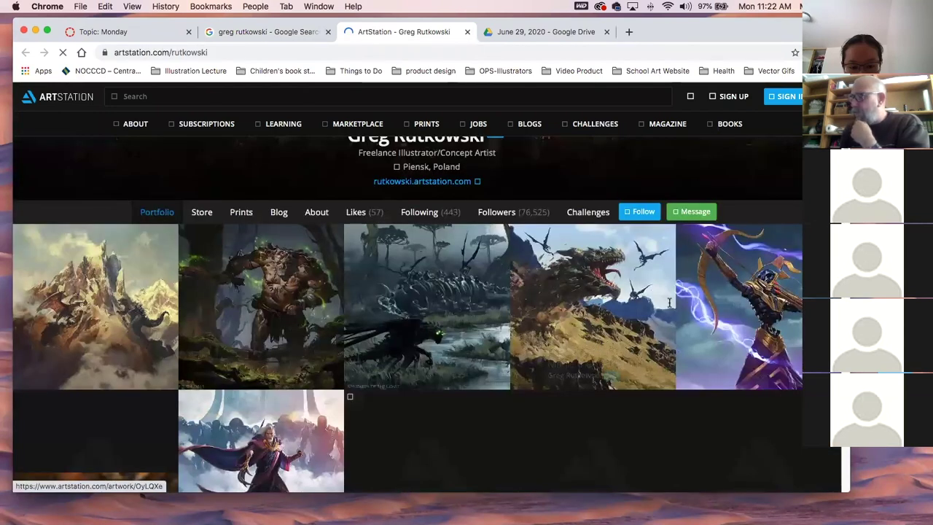
{"action": "left_click", "coordinate": [669, 302]}
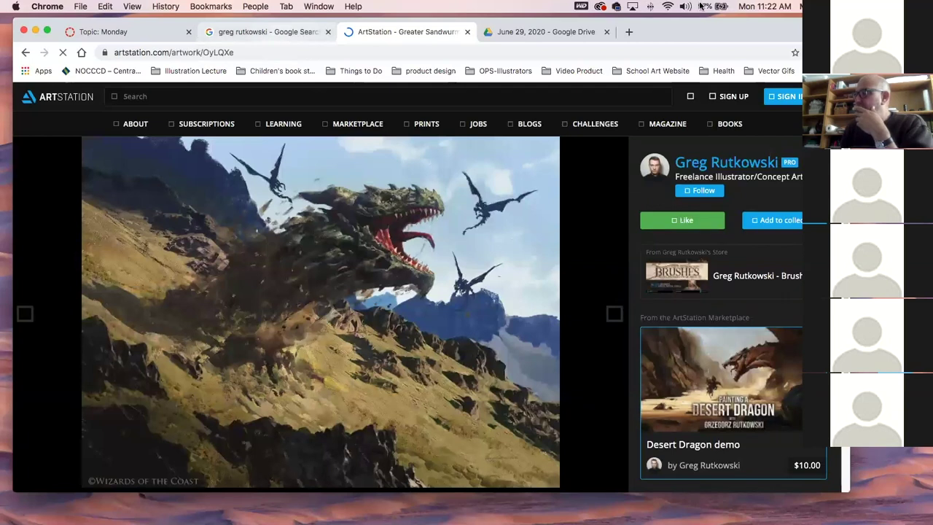
Reposition the browser window on the desktop, briefly revealing the desktop before returning to the Greater Sandwurm artwork
{"action": "left_click_drag", "start_coordinate": [279, 41], "coordinate": [257, 63]}
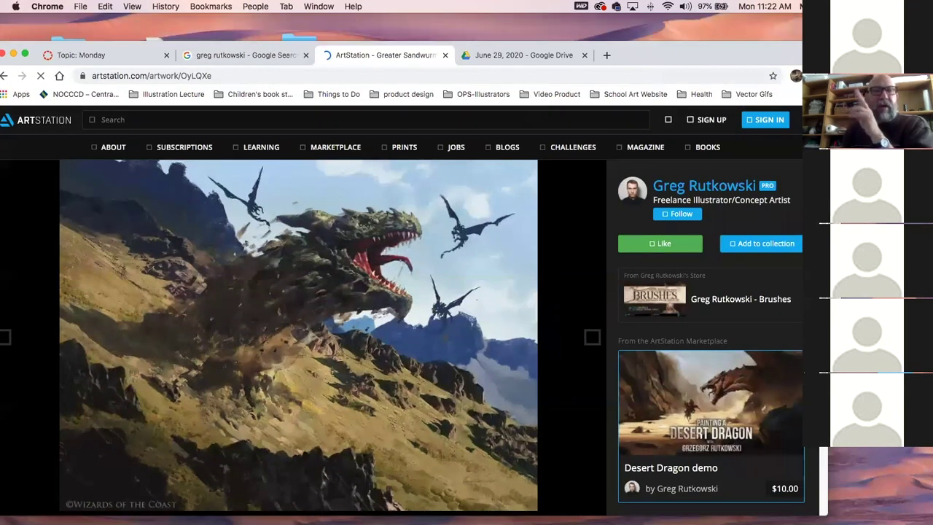
{"action": "key", "text": "F11"}
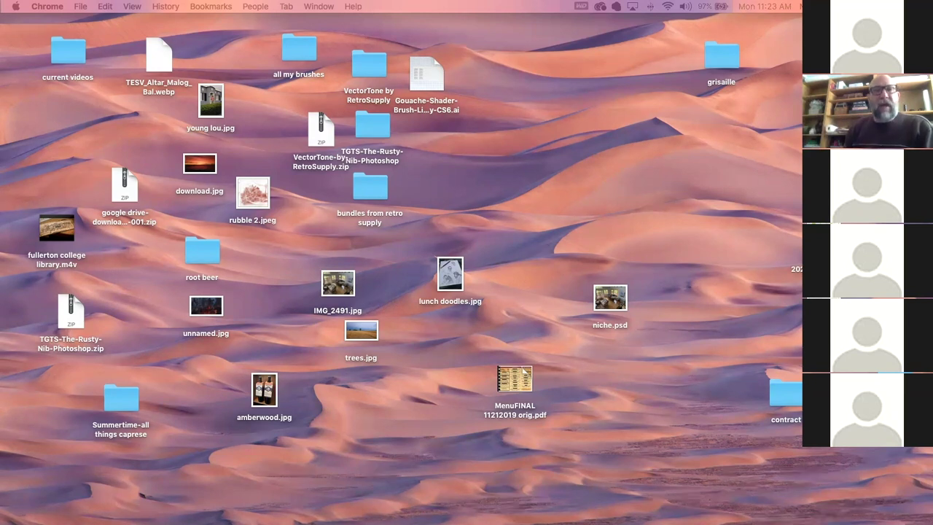
{"action": "key", "text": "F11"}
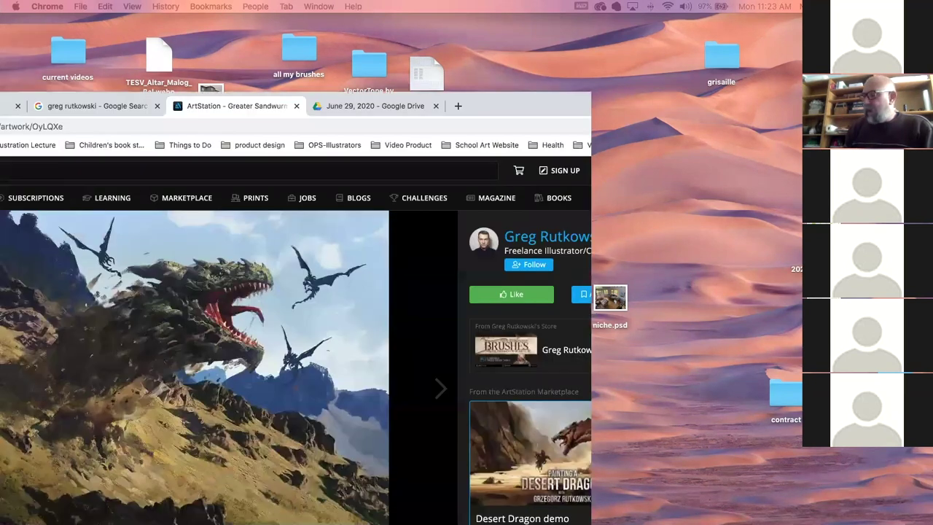
{"action": "key", "text": "F11"}
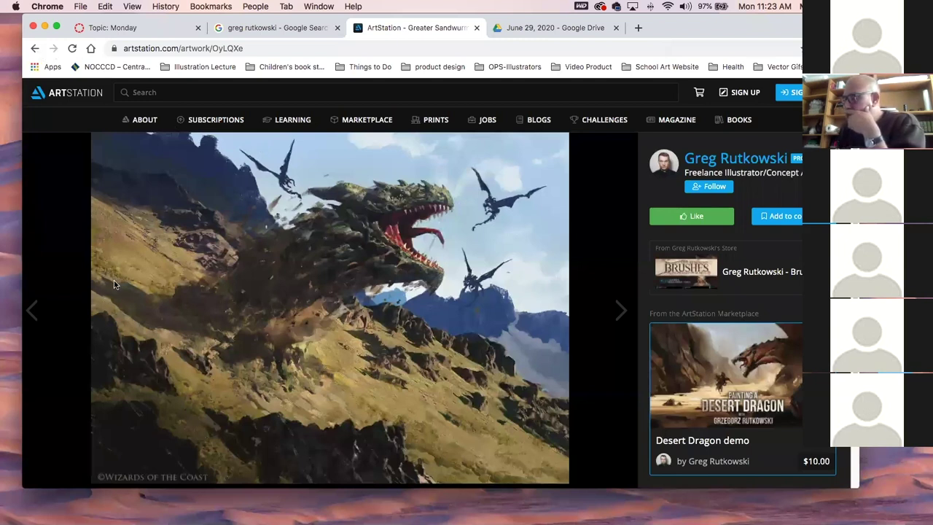
View the Mountain and ANNO 1800 harbor artworks from the portfolio, returning to the gallery after each
{"action": "key", "text": "Left"}
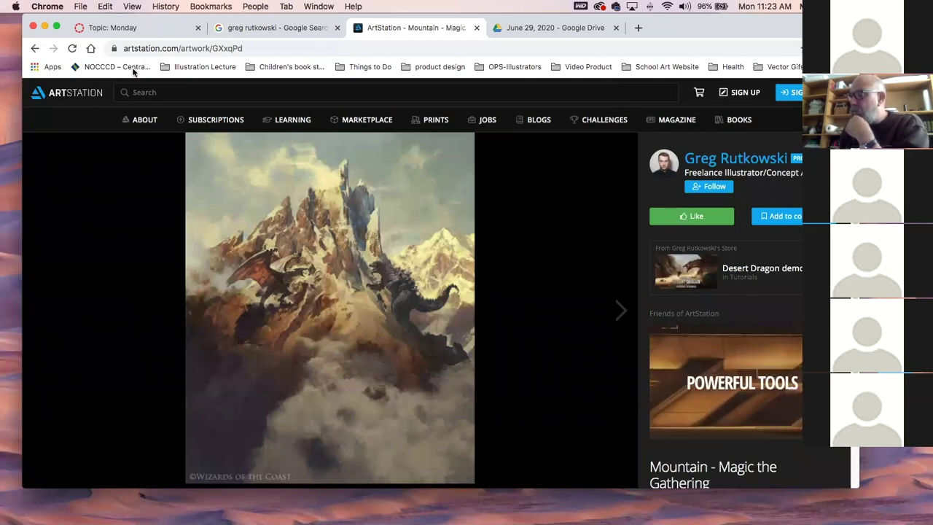
{"action": "key", "text": "Escape"}
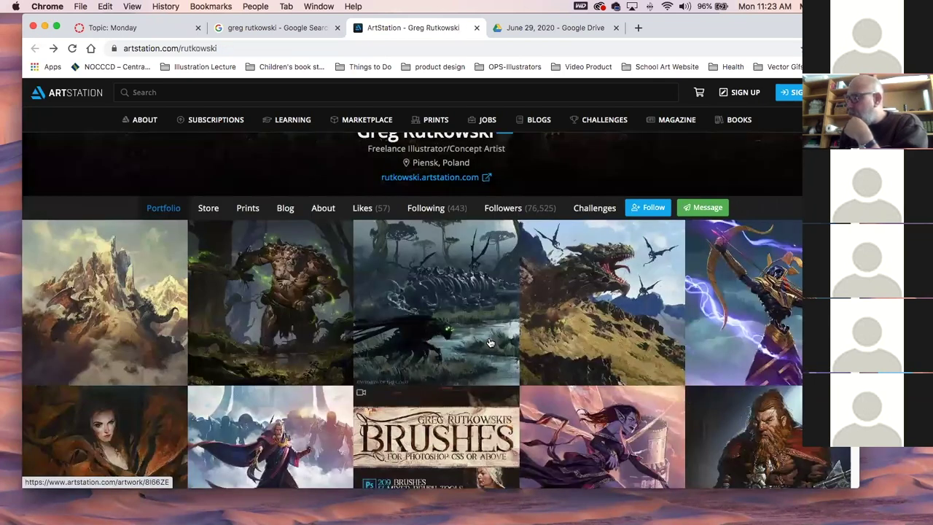
{"action": "scroll", "coordinate": [471, 346], "scroll_direction": "down", "scroll_amount": 5}
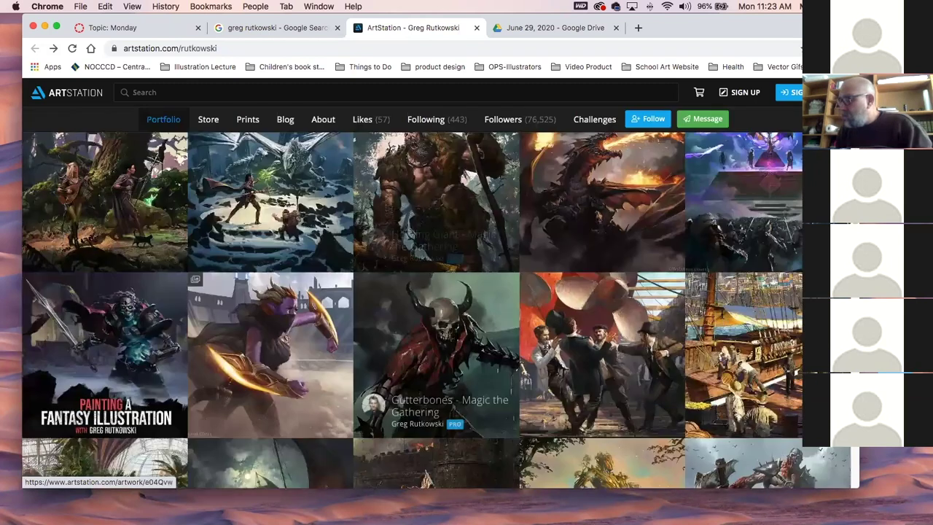
{"action": "left_click", "coordinate": [721, 316]}
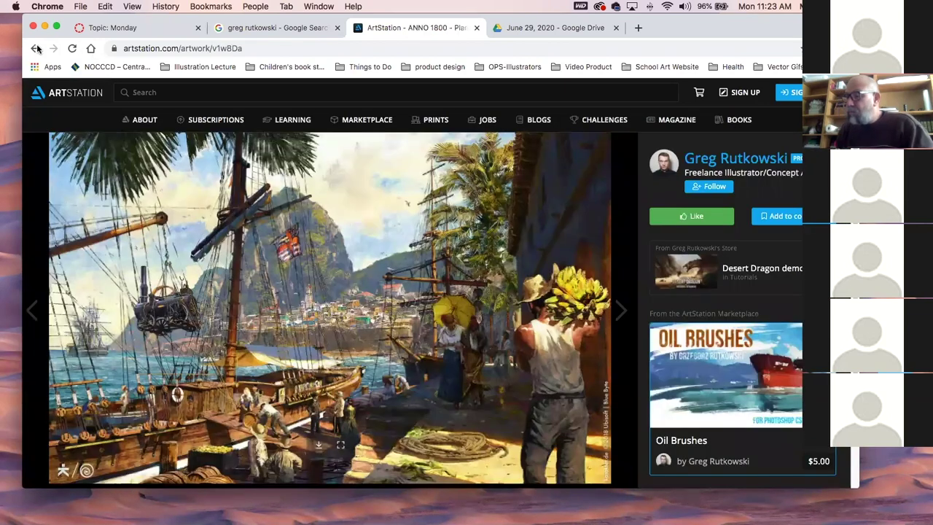
{"action": "key", "text": "super+bracketleft"}
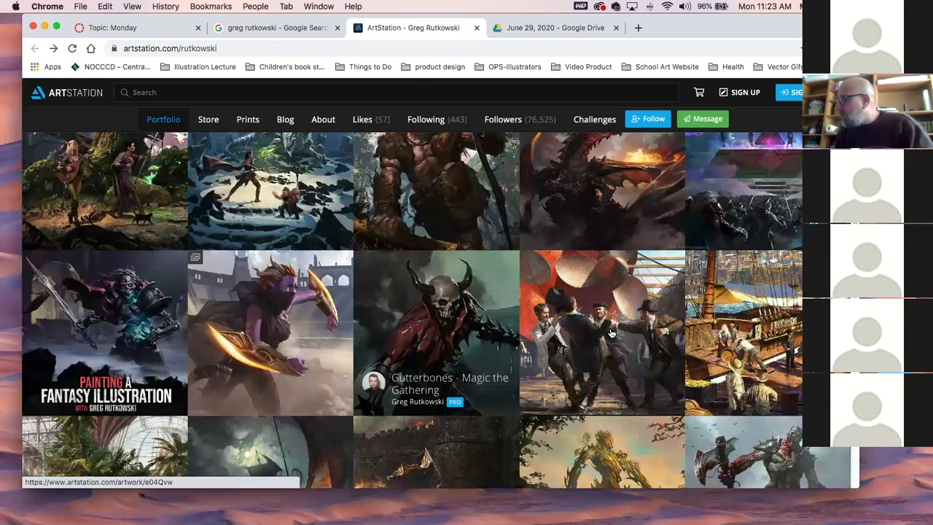
Open the Harbor sunrise ship painting from further down the portfolio, examine its lighting and atmosphere, and minimize the browser window
{"action": "scroll", "coordinate": [565, 346], "scroll_direction": "down", "scroll_amount": 5}
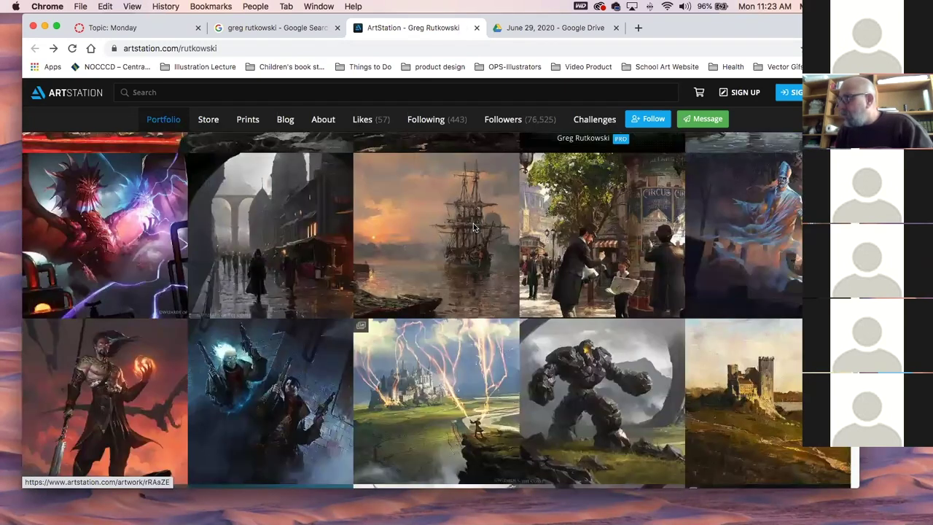
{"action": "left_click", "coordinate": [504, 231]}
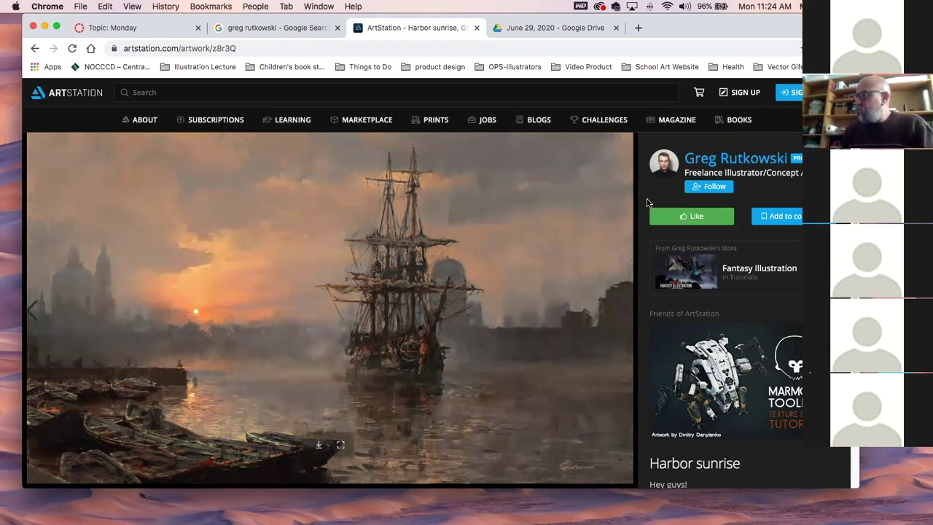
{"action": "left_click", "coordinate": [45, 27]}
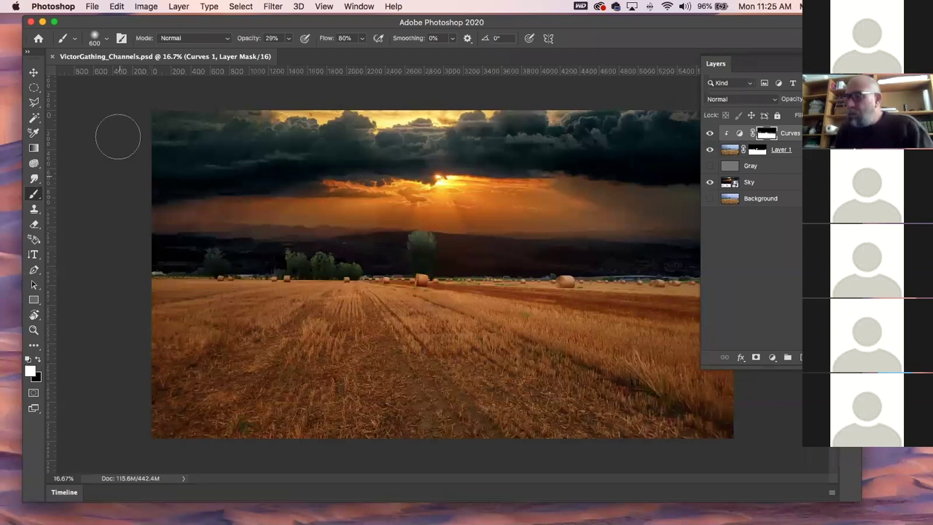
Select Layer 1's image in the stormy sunset field document and darken its midtones with a Levels adjustment
{"action": "left_click", "coordinate": [34, 72]}
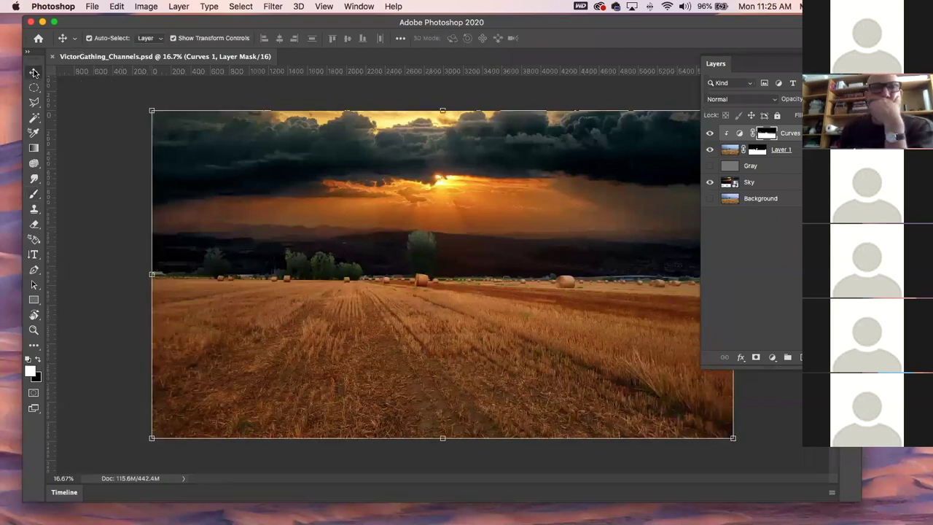
{"action": "left_click", "coordinate": [227, 88]}
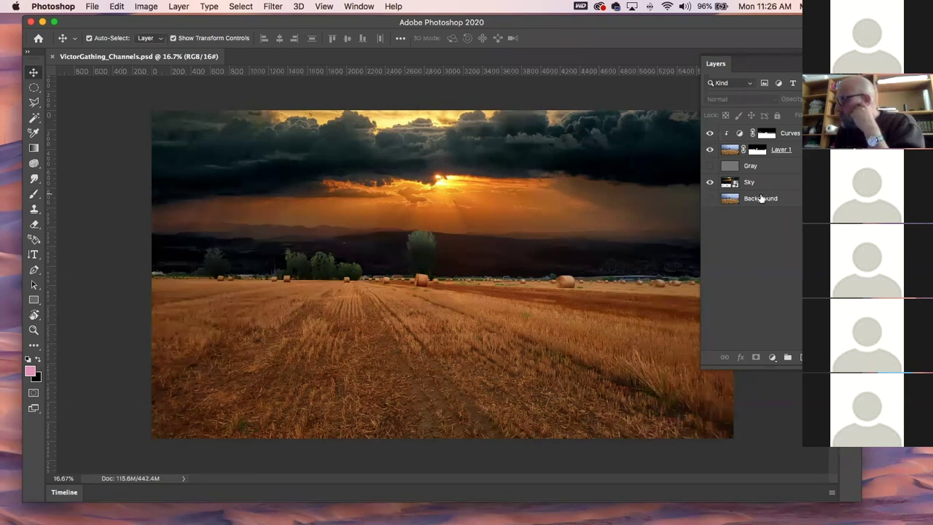
{"action": "left_click", "coordinate": [727, 152]}
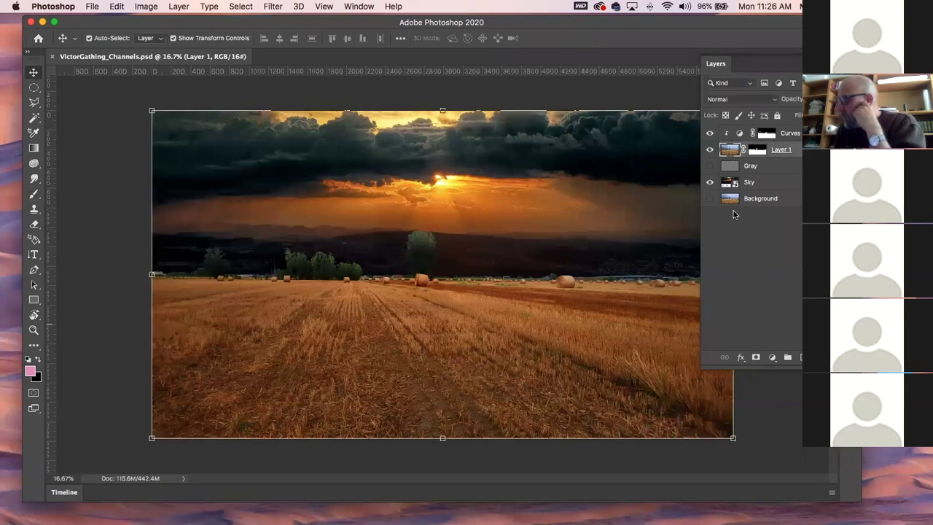
{"action": "key", "text": "super+l"}
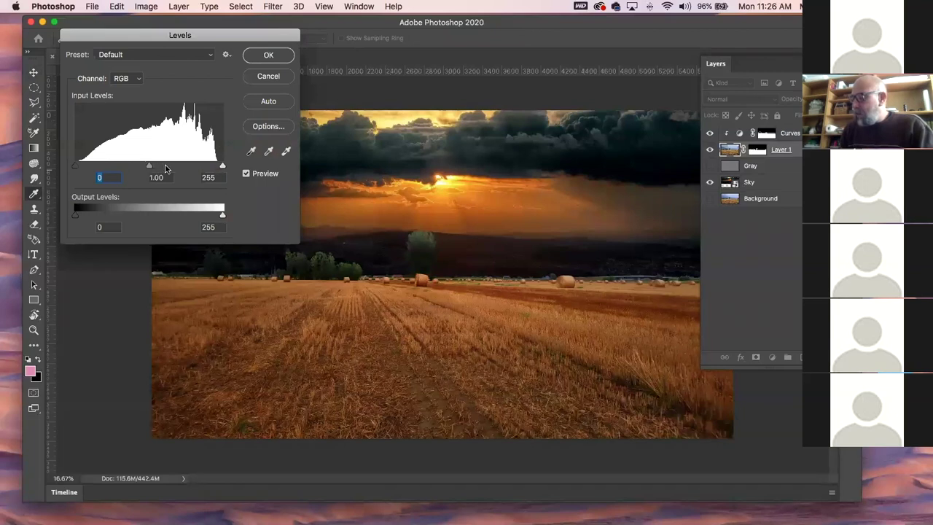
{"action": "left_click_drag", "start_coordinate": [150, 166], "coordinate": [167, 166]}
{"action": "left_click", "coordinate": [274, 58]}
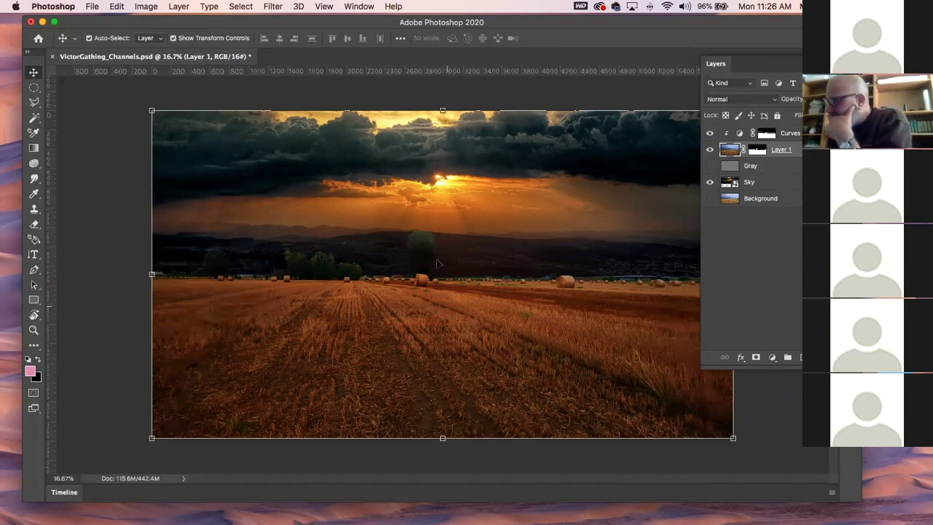
Select the Curves 1 layer, and close the stormy sunset field document without saving its changes
{"action": "key", "text": "alt+bracketright"}
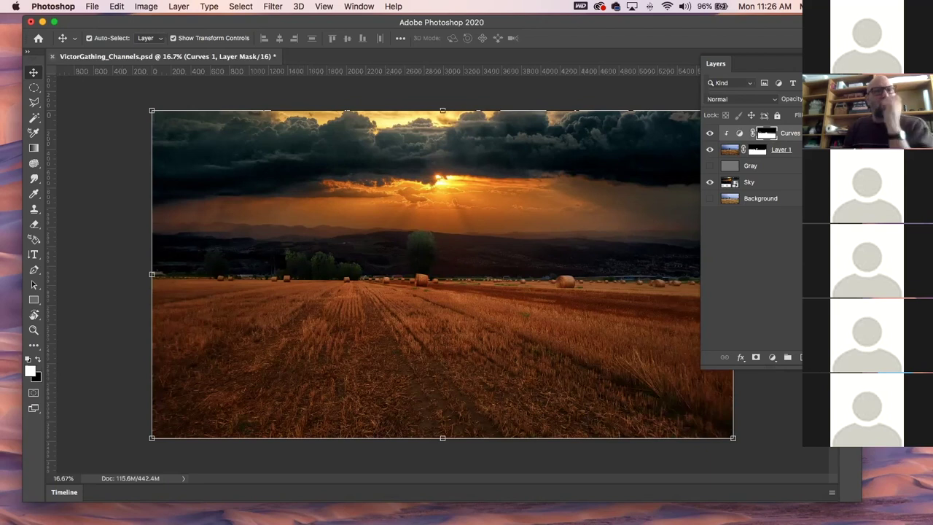
{"action": "key", "text": "super+w"}
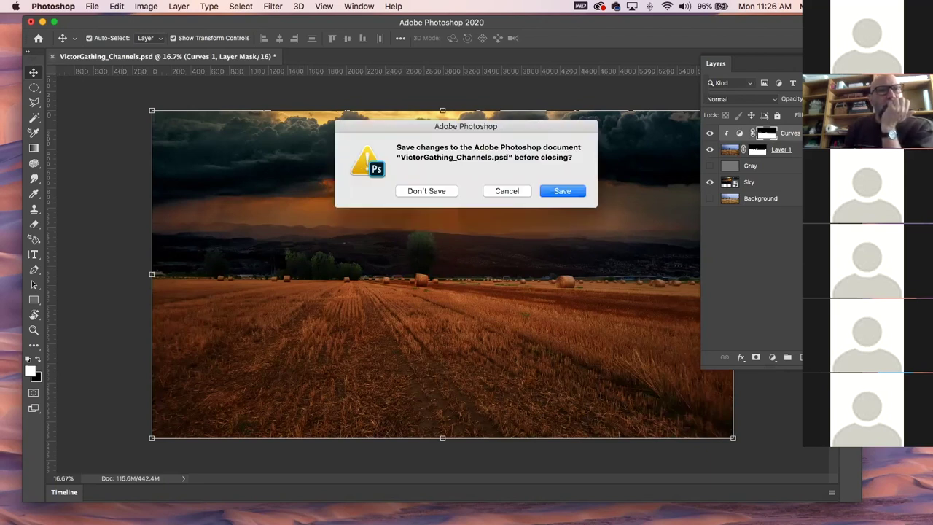
{"action": "key", "text": "super+Tab"}
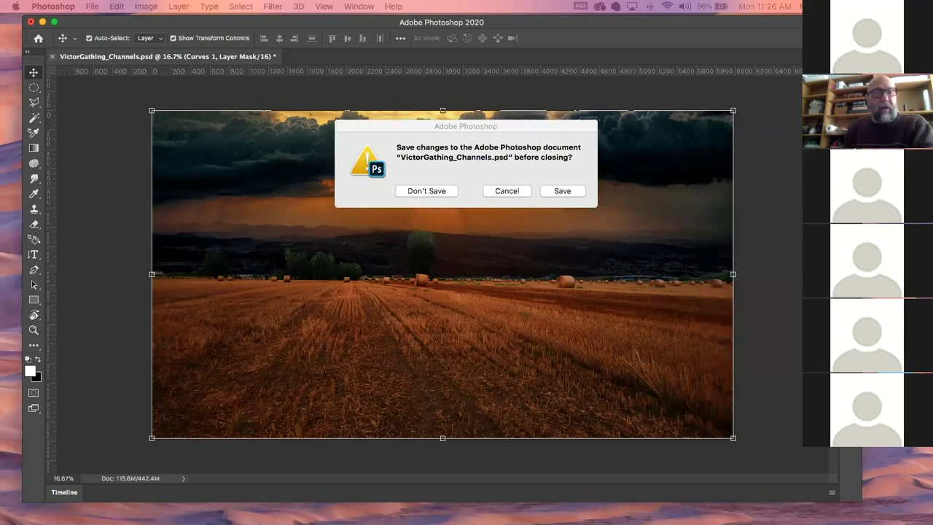
{"action": "key", "text": "super+Tab"}
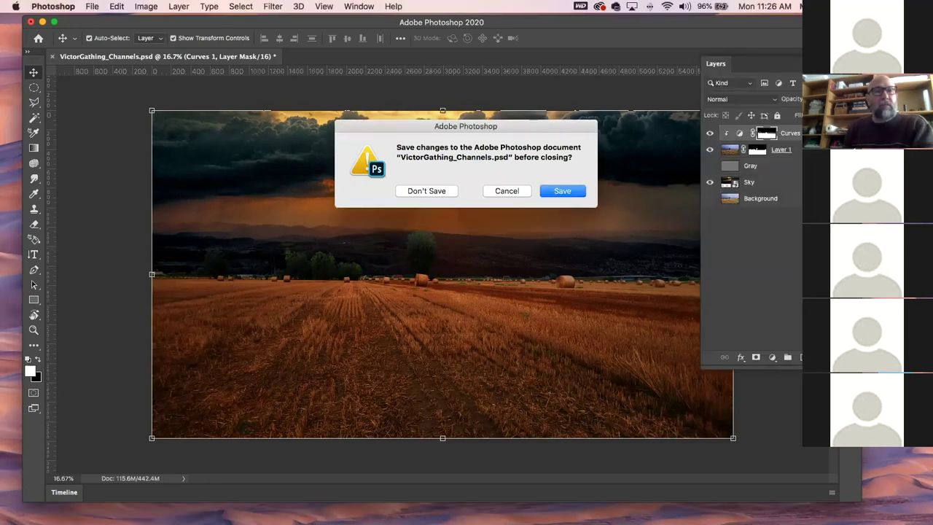
{"action": "left_click", "coordinate": [415, 188]}
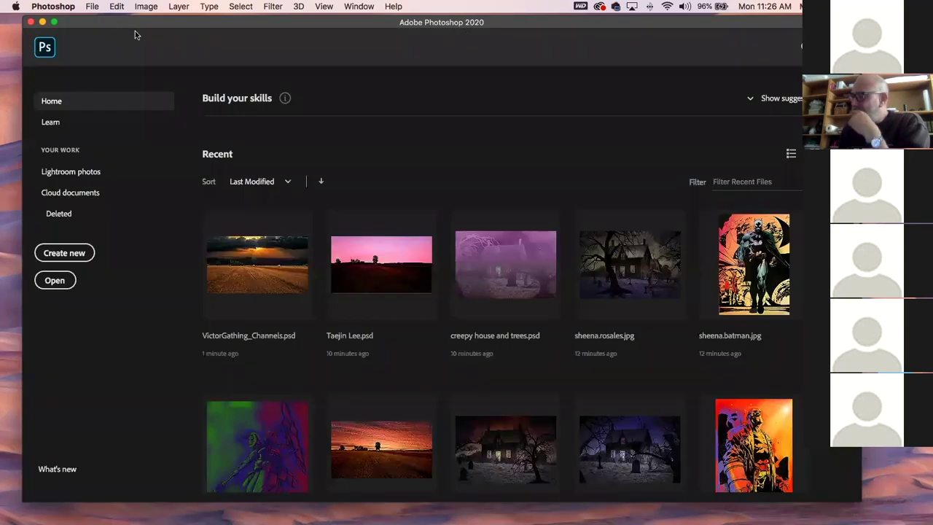
Examine the Hellboy ink drawing and its layers, and close the document
{"action": "key", "text": "Escape"}
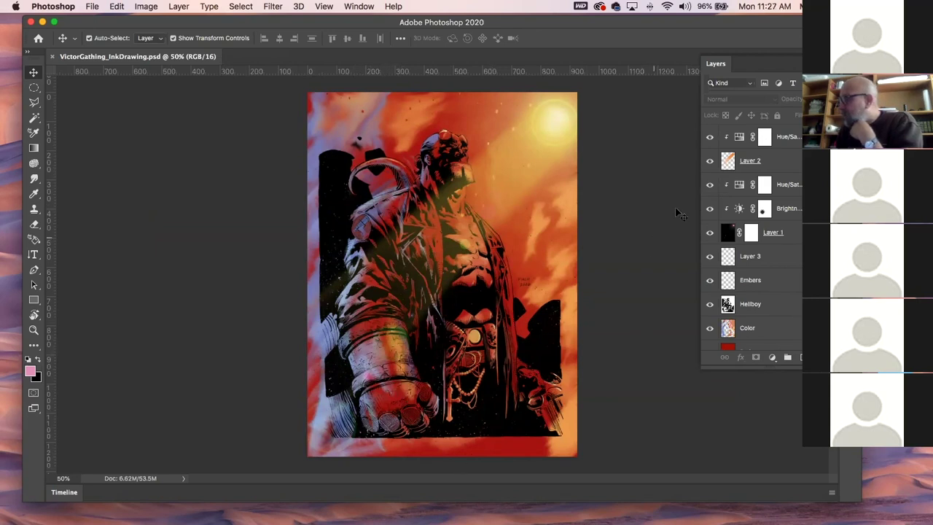
{"action": "left_click", "coordinate": [373, 357]}
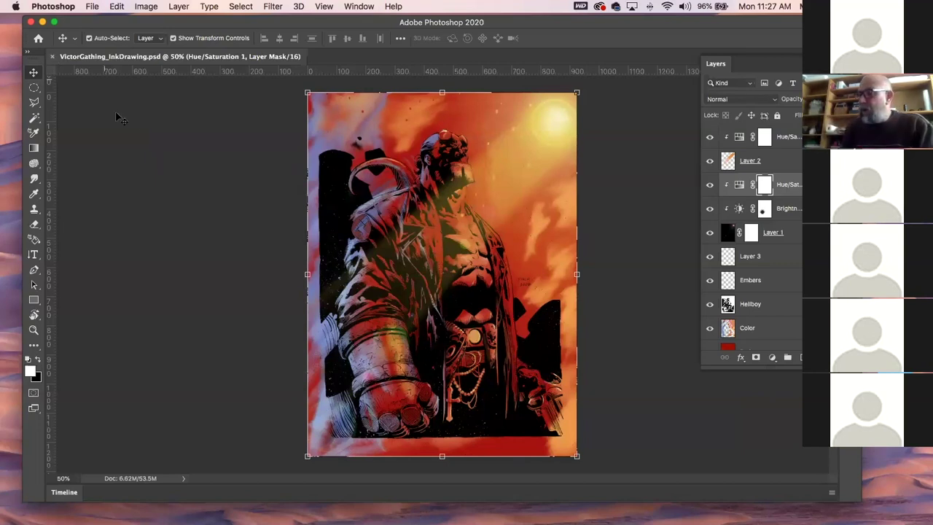
{"action": "left_click", "coordinate": [53, 58]}
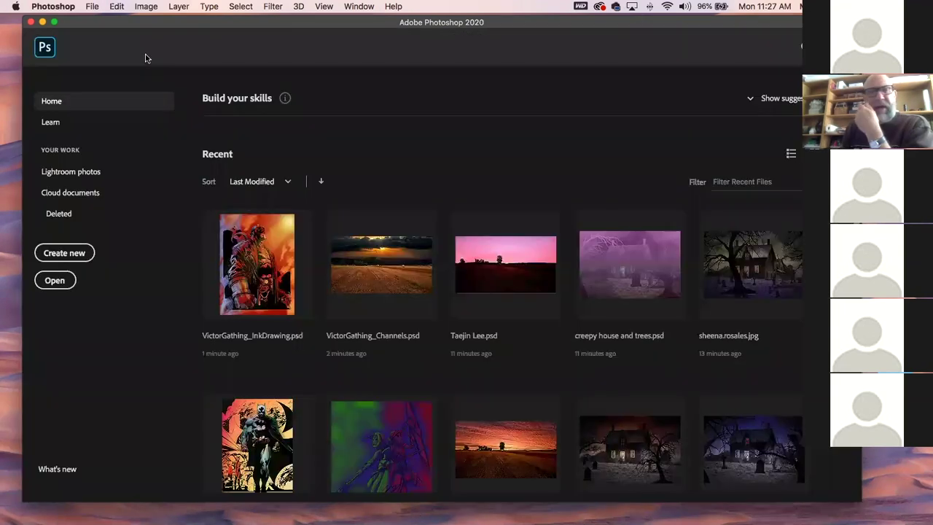
Examine the graveyard house composite with the layer list hidden, close its document, and leave Photoshop for the next submission
{"action": "left_click", "coordinate": [43, 22]}
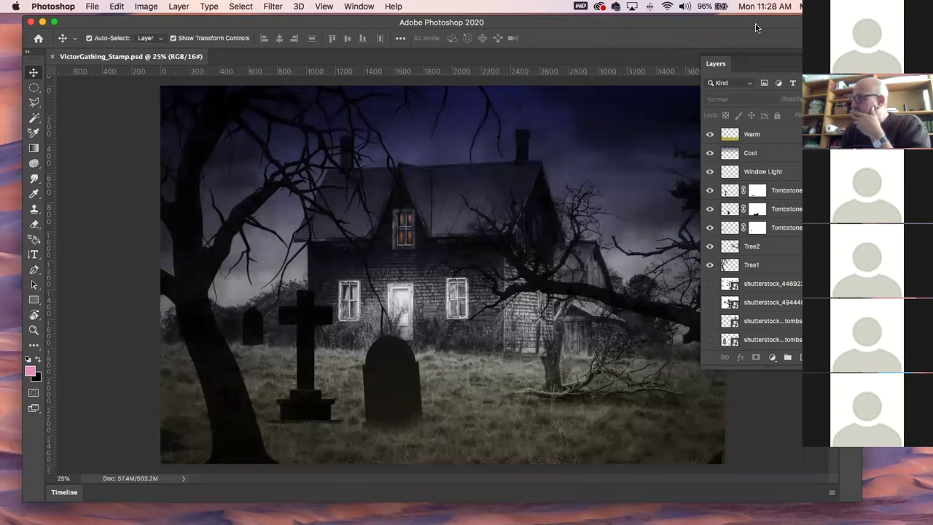
{"action": "key", "text": "shift+Tab"}
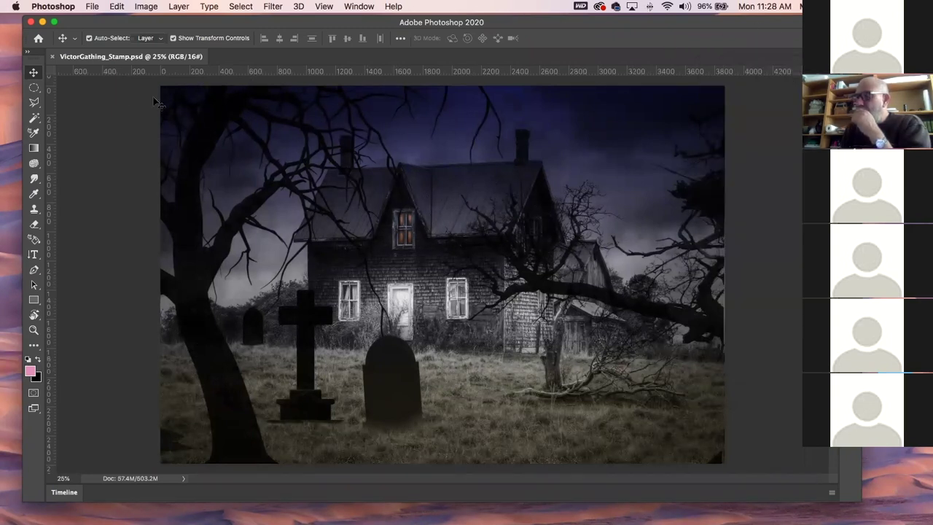
{"action": "left_click", "coordinate": [51, 57]}
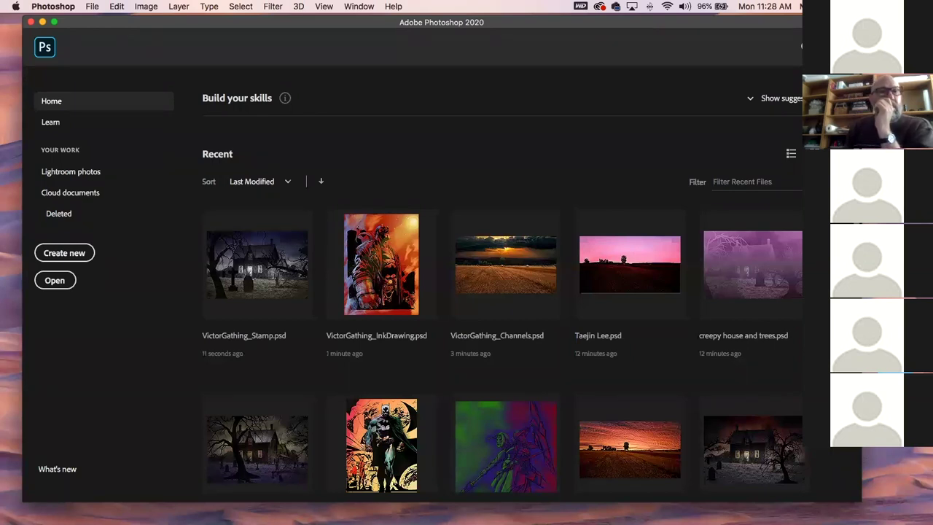
{"action": "key", "text": "super+q"}
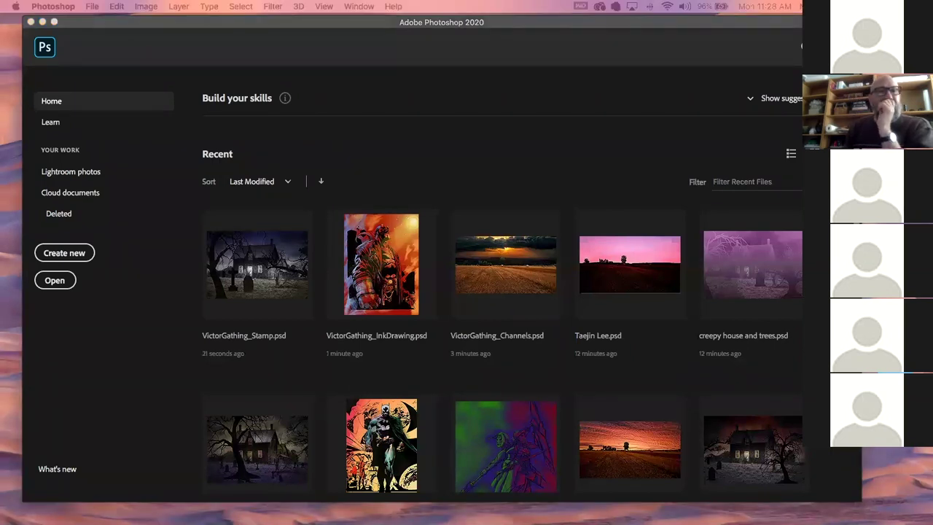
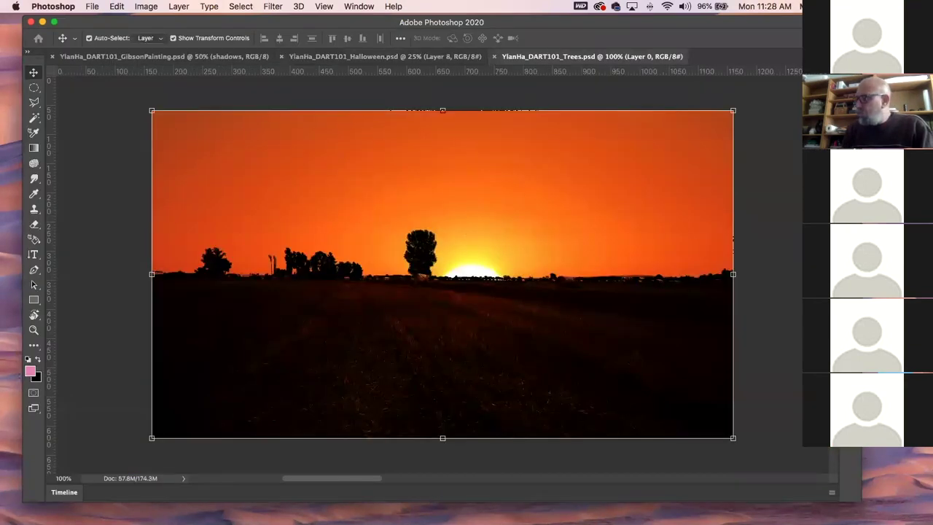
Examine the whole orange sunset trees image at 16.67% zoom with its layer deselected
{"action": "key", "text": "super+minus"}
{"action": "key", "text": "super+minus"}
{"action": "key", "text": "super+minus"}
{"action": "key", "text": "super+minus"}
{"action": "key", "text": "super+minus"}
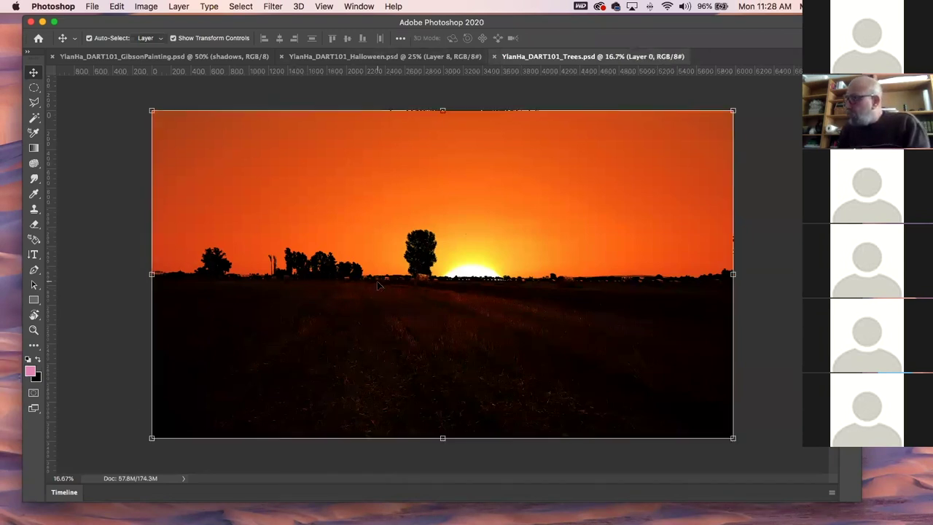
{"action": "left_click", "coordinate": [120, 201]}
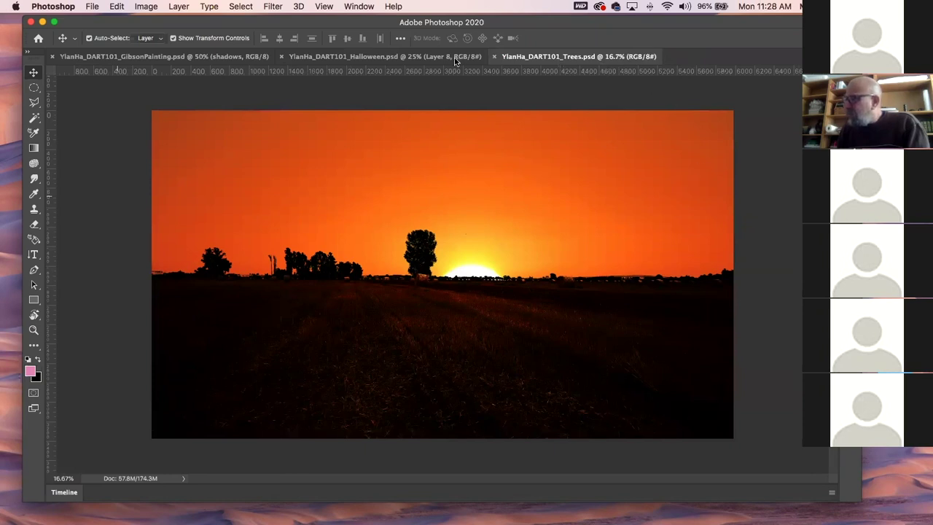
Examine the Halloween house composite and the colored Gibson painting, deselecting the layers in each document
{"action": "left_click", "coordinate": [394, 54]}
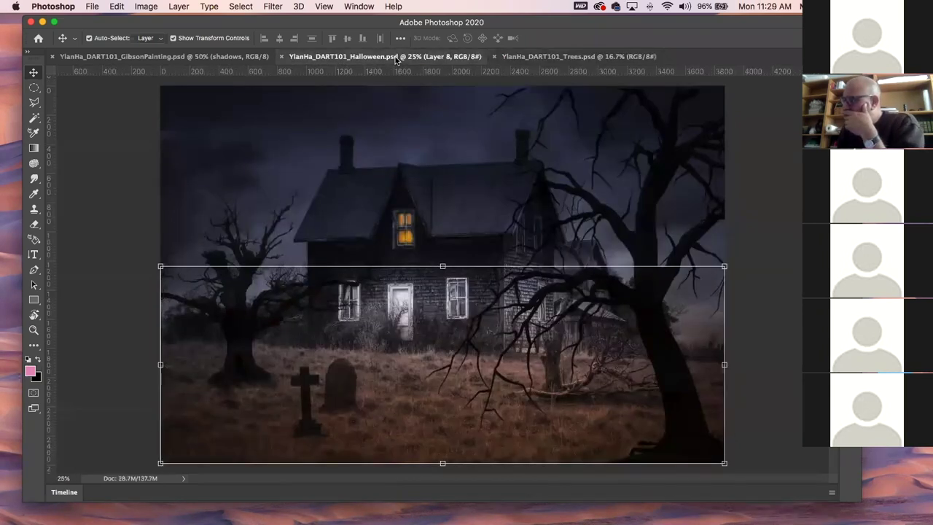
{"action": "left_click", "coordinate": [125, 221]}
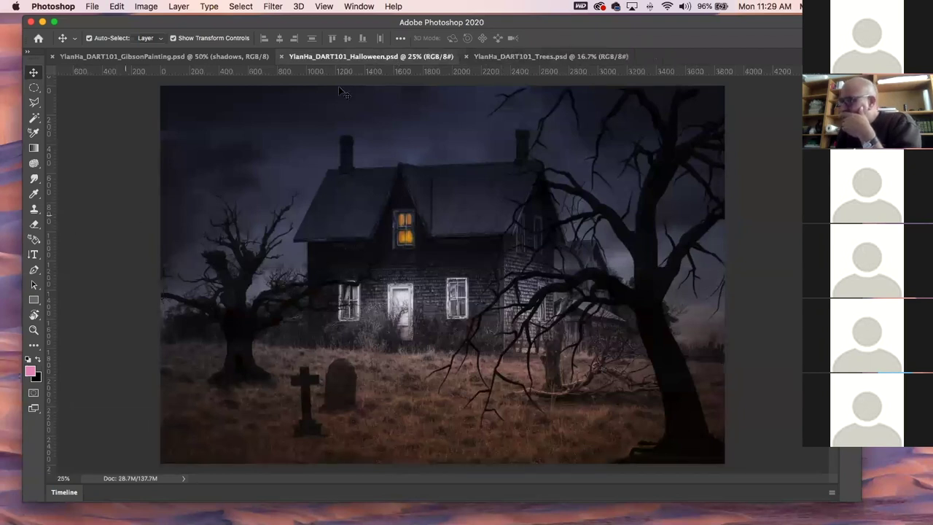
{"action": "left_click", "coordinate": [204, 58]}
{"action": "left_click", "coordinate": [692, 221]}
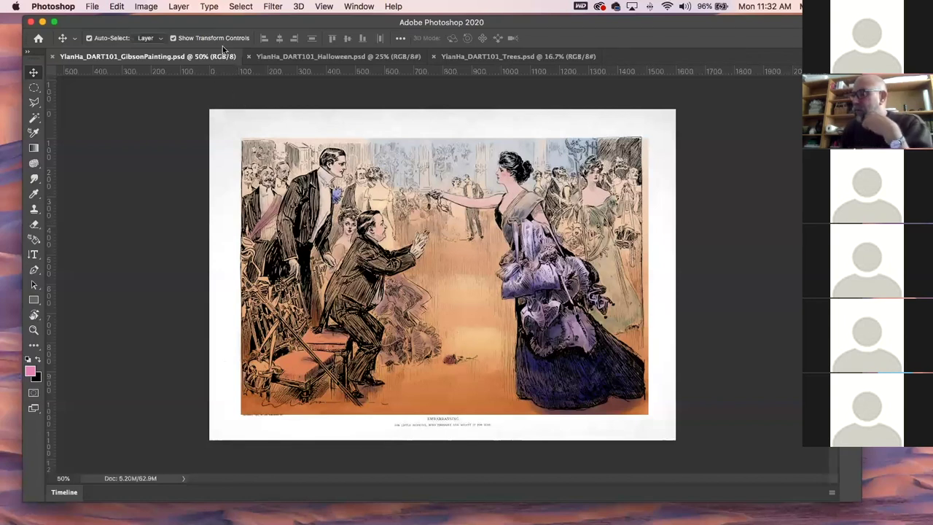
Close the Gibson painting, Halloween house and sunset trees documents
{"action": "left_click", "coordinate": [52, 56]}
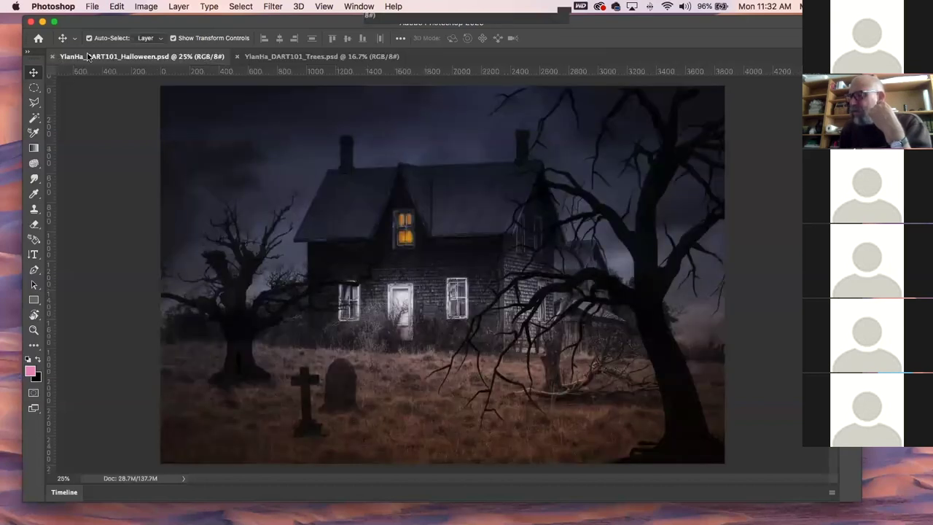
{"action": "left_click", "coordinate": [53, 56]}
{"action": "left_click", "coordinate": [53, 57]}
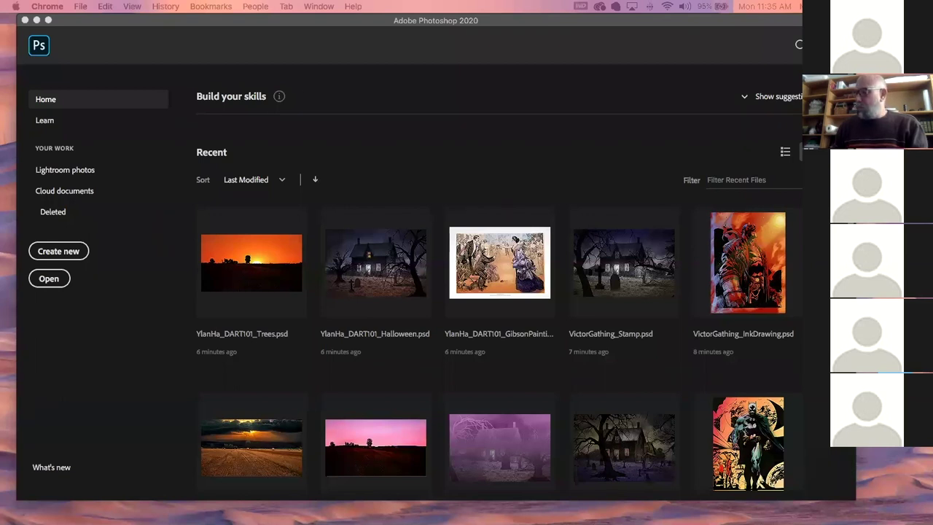
Leave Photoshop, reveal the desktop, and bring the Outdoor Scene Part 1 video page forward in Chrome
{"action": "left_click", "coordinate": [203, 22]}
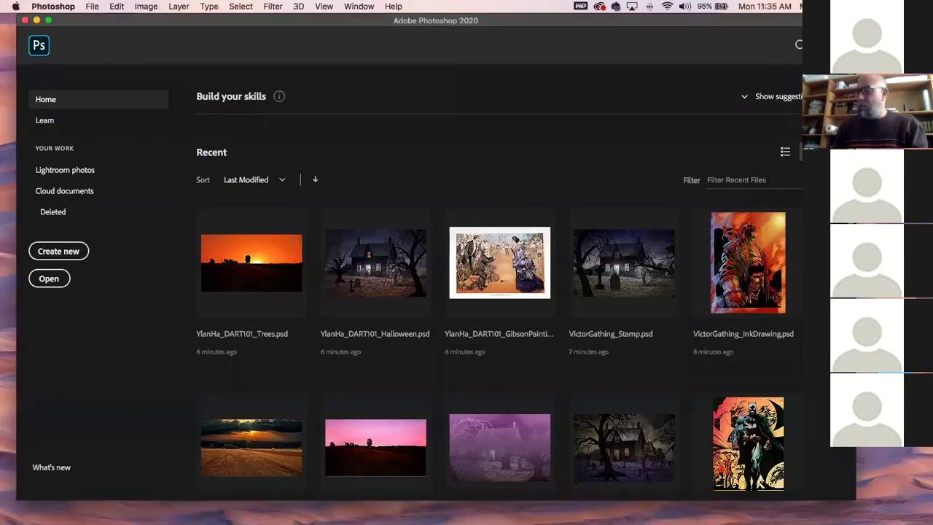
{"action": "key", "text": "F11"}
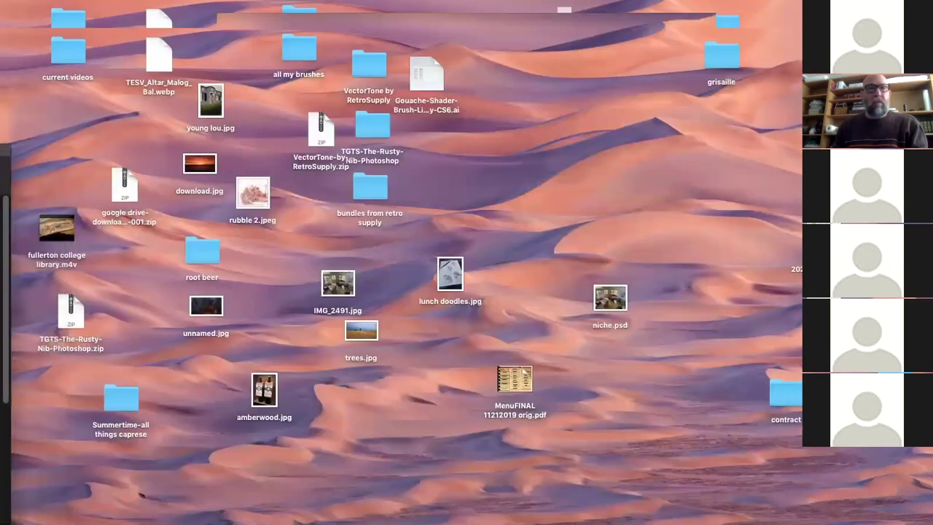
{"action": "key", "text": "F11"}
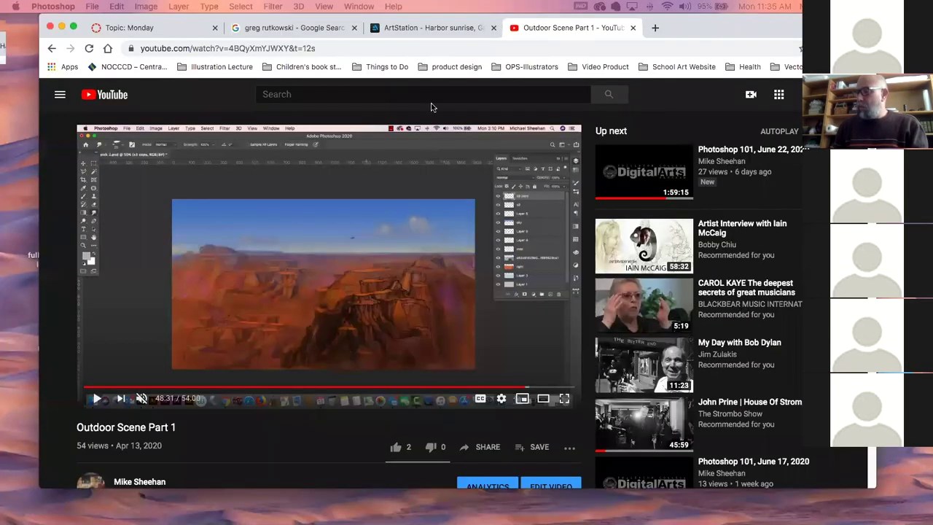
{"action": "left_click", "coordinate": [374, 81]}
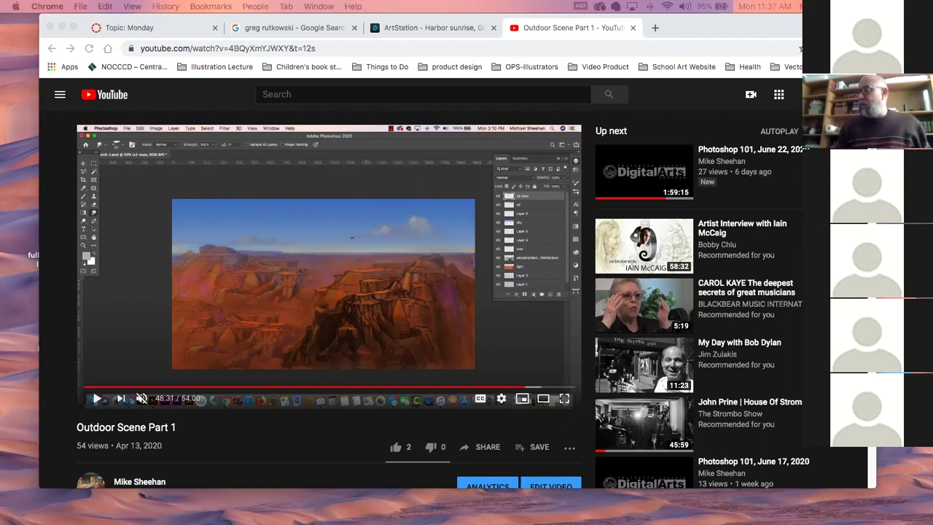
Clear the browser window off the desktop, bring back the Harbor sunrise artwork on ArtStation, and switch to Finder
{"action": "left_click_drag", "start_coordinate": [727, 22], "coordinate": [1, 70]}
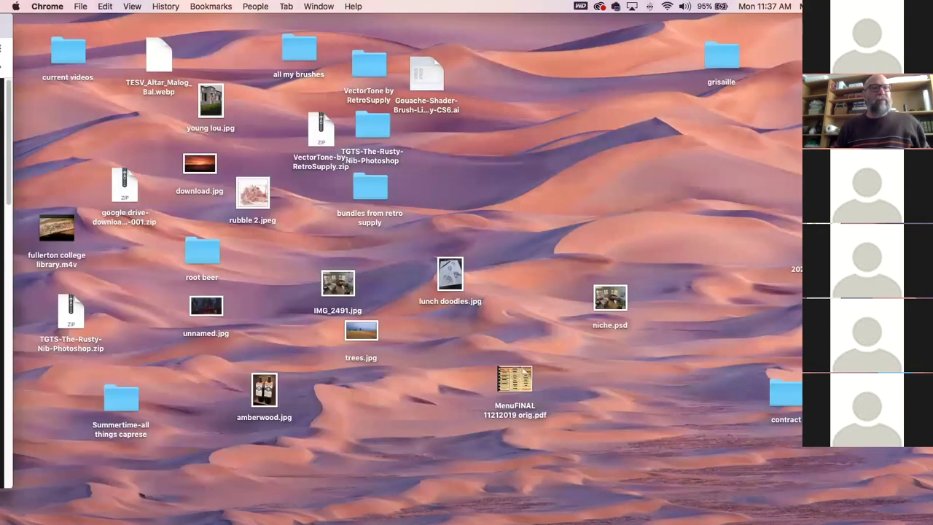
{"action": "key", "text": "super+m"}
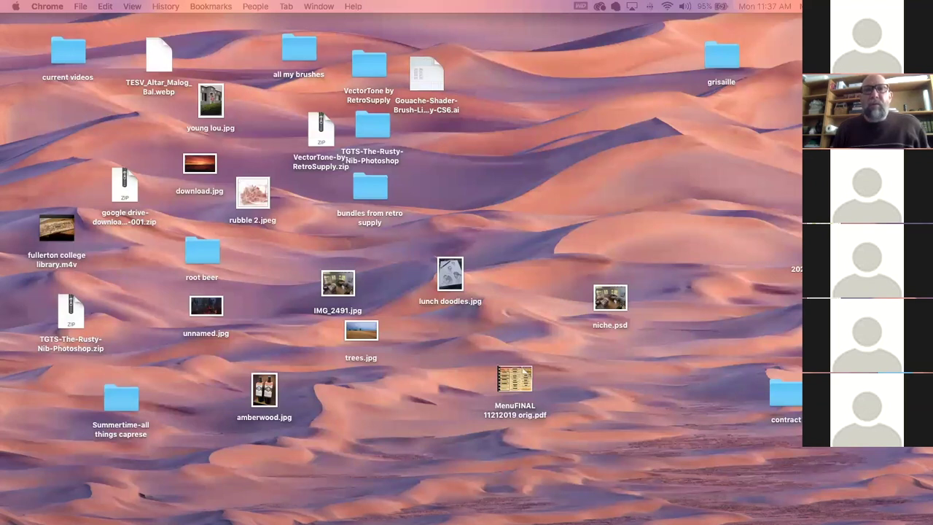
{"action": "key", "text": "F11"}
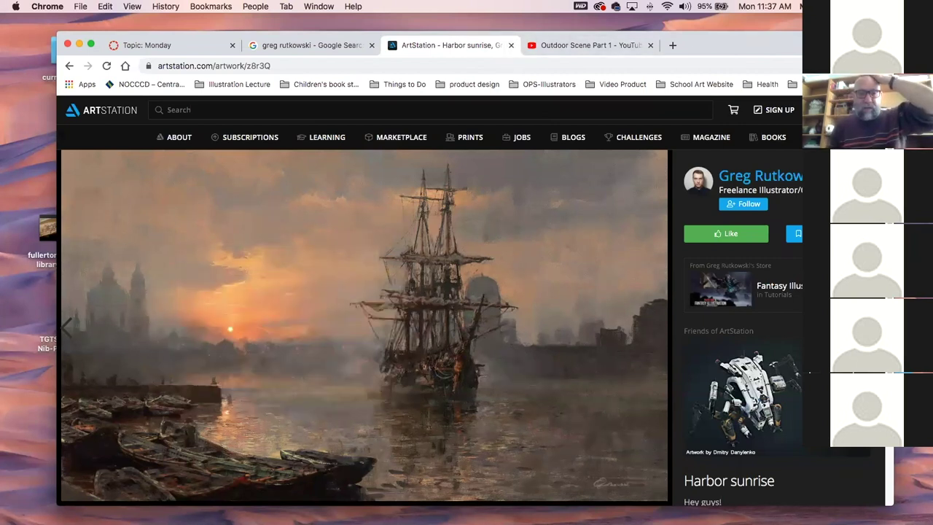
{"action": "key", "text": "super+Tab"}
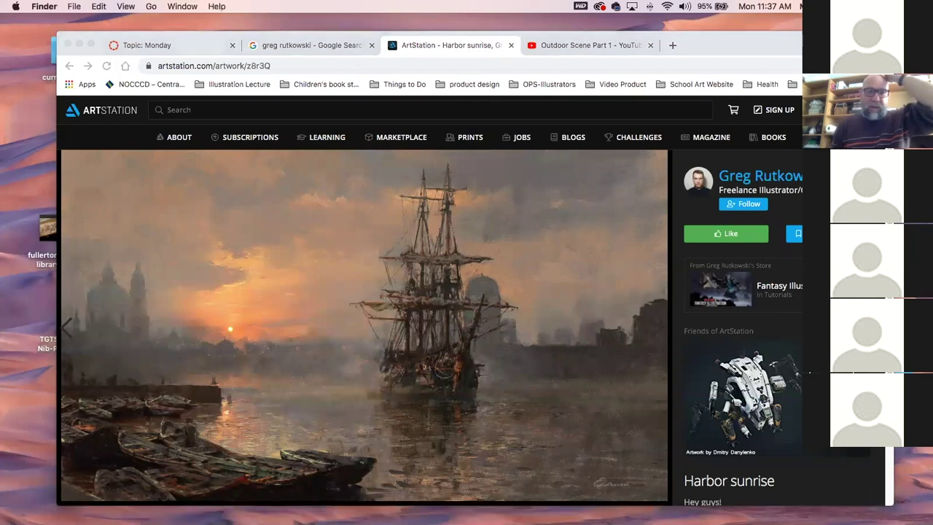